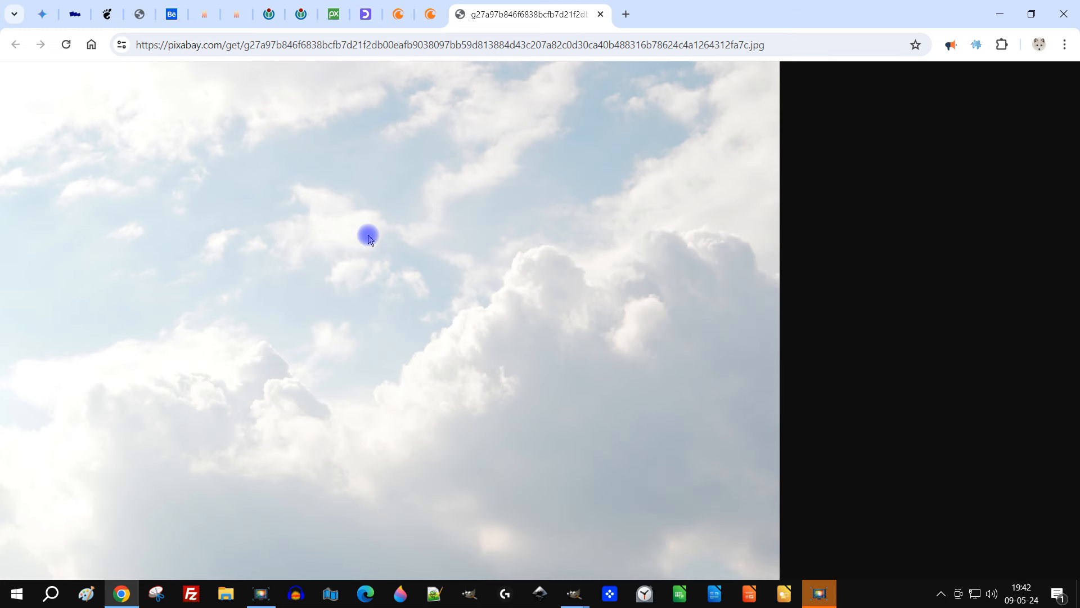
Switch to GIMP, close its About dialog and minimize the window to get back to the browser.
mouse_move(574, 594)
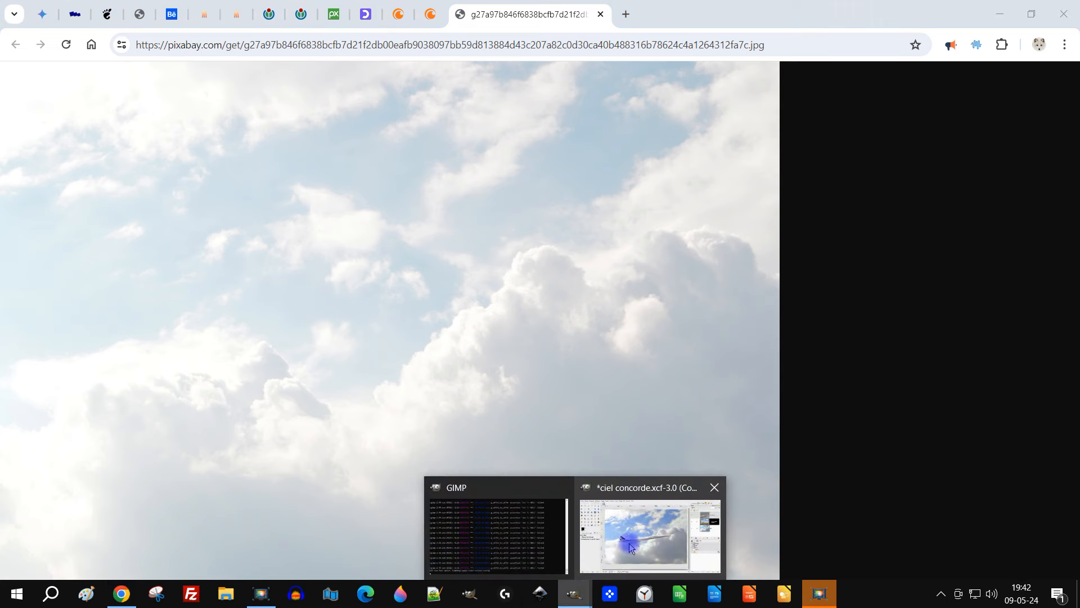
left_click(643, 493)
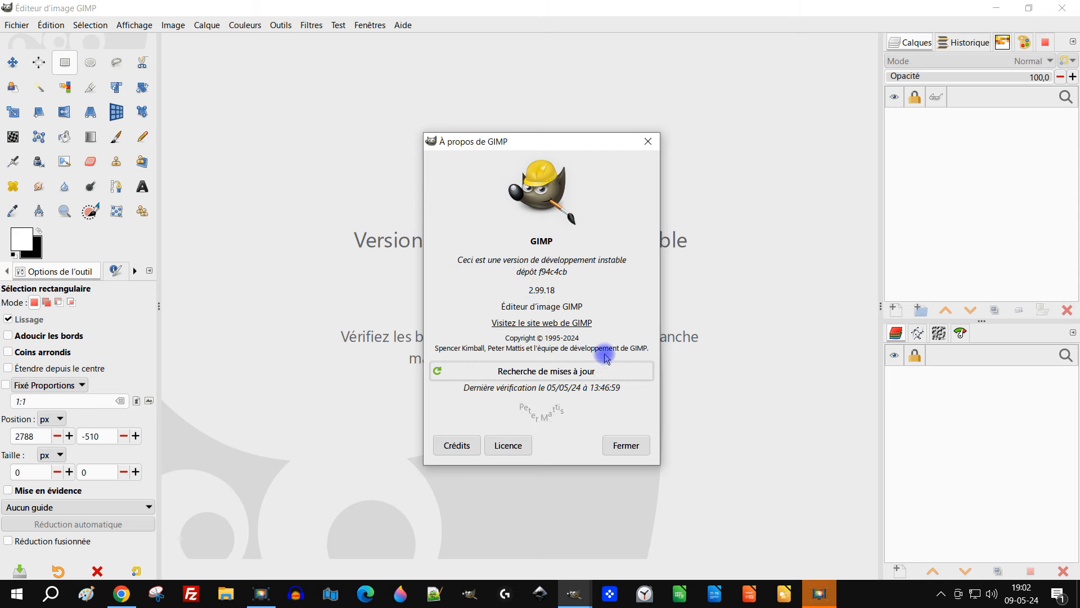
left_click(624, 444)
left_click(996, 10)
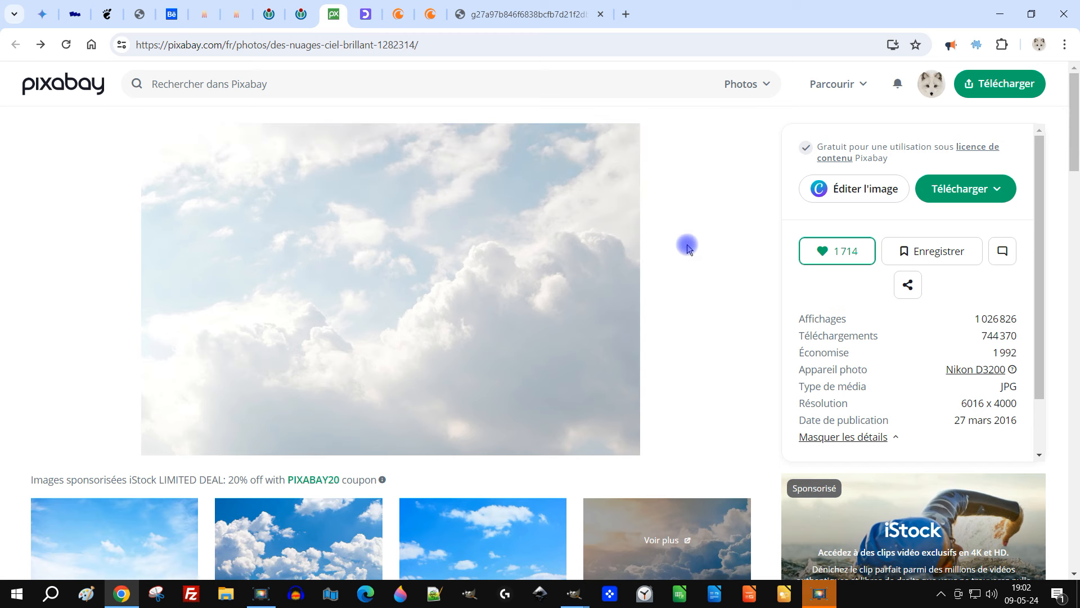
Show the download sizes of the Pixabay cloud photo, then copy the full-size image opened in its own browser tab.
left_click(1005, 191)
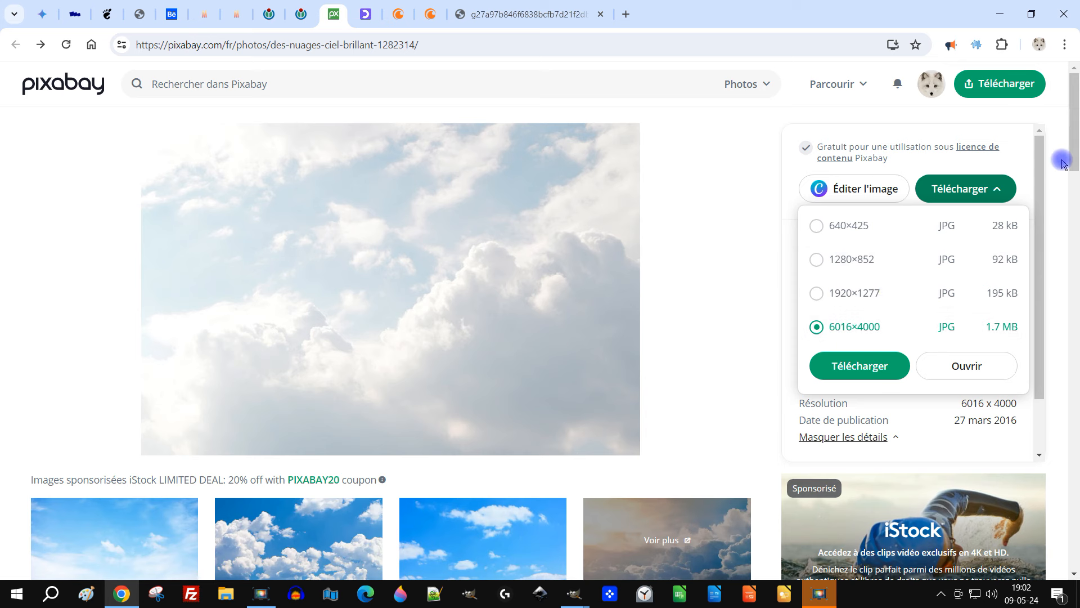
left_click(518, 15)
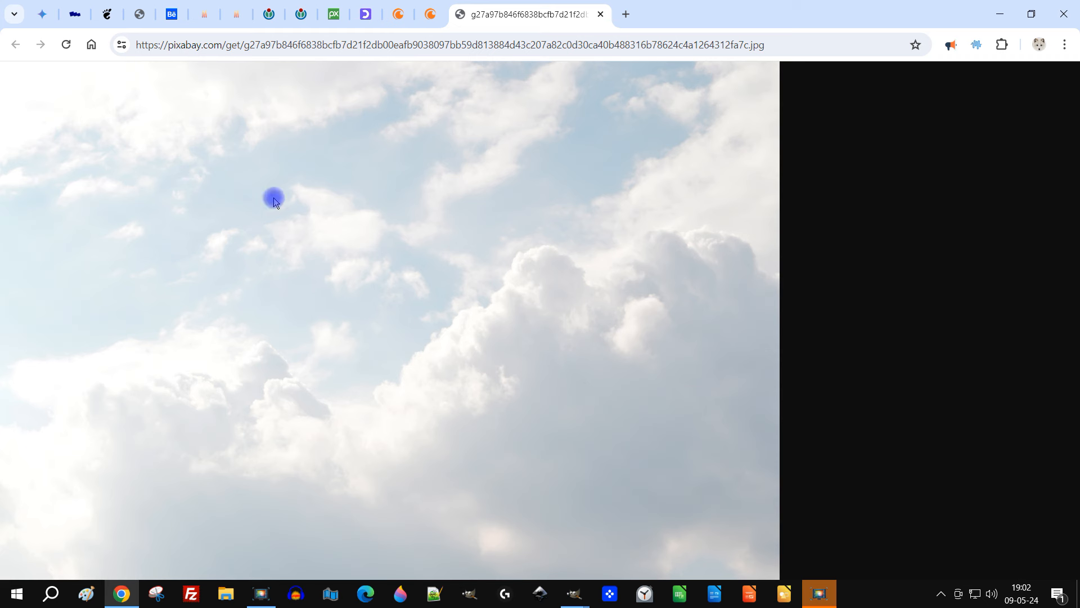
right_click(296, 194)
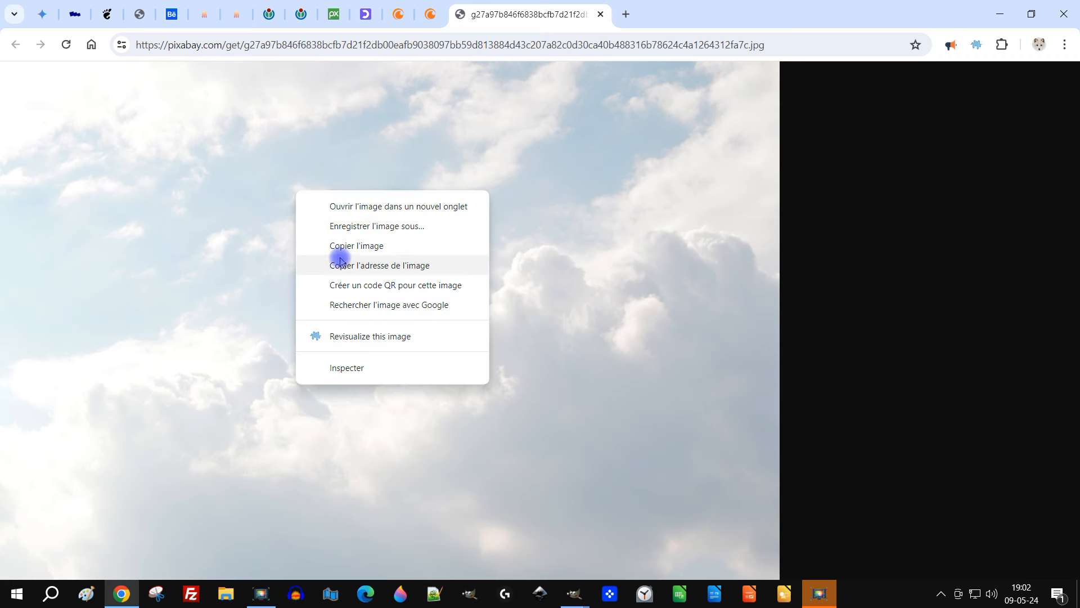
left_click(370, 246)
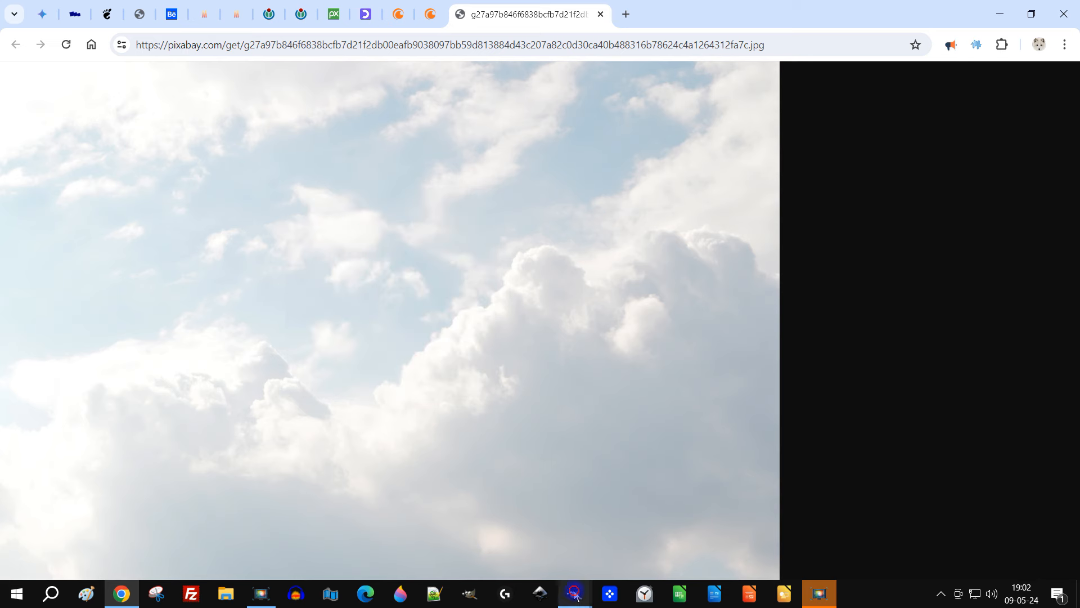
Switch to GIMP and paste the copied sky photo as a new image.
mouse_move(573, 594)
left_click(682, 514)
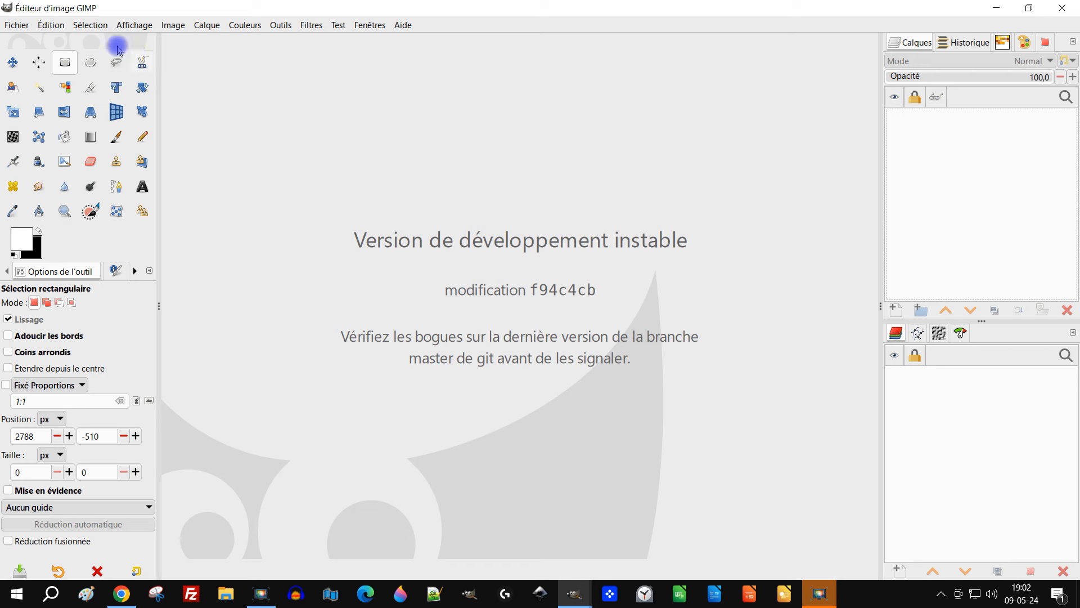
left_click(48, 26)
left_click(94, 140)
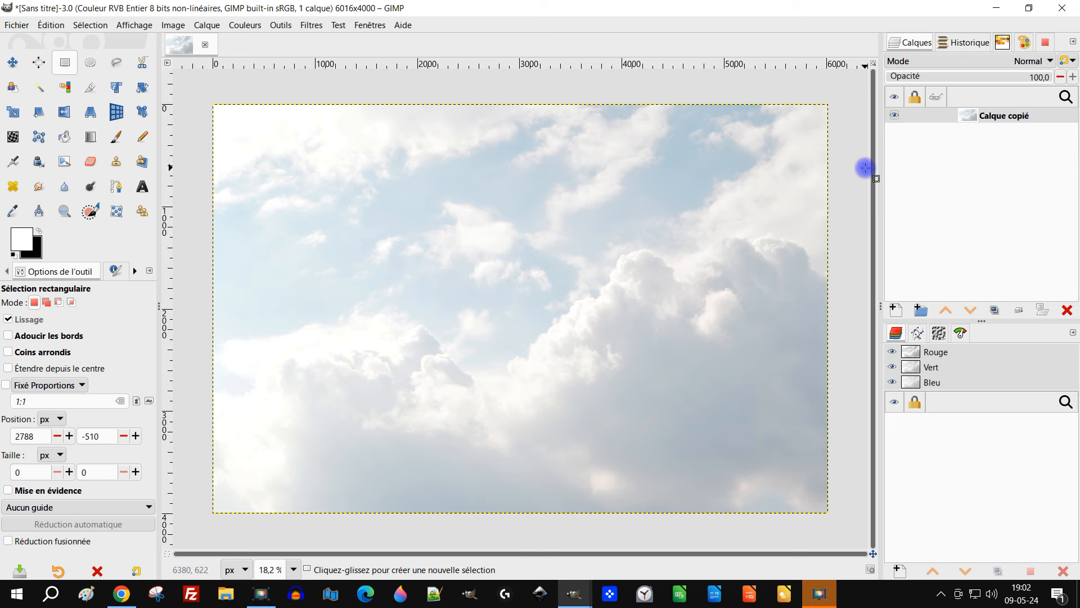
Rename the pasted layer "ciel".
double_click(990, 115)
key("ctrl+c")
type("ciel")
key("Return")
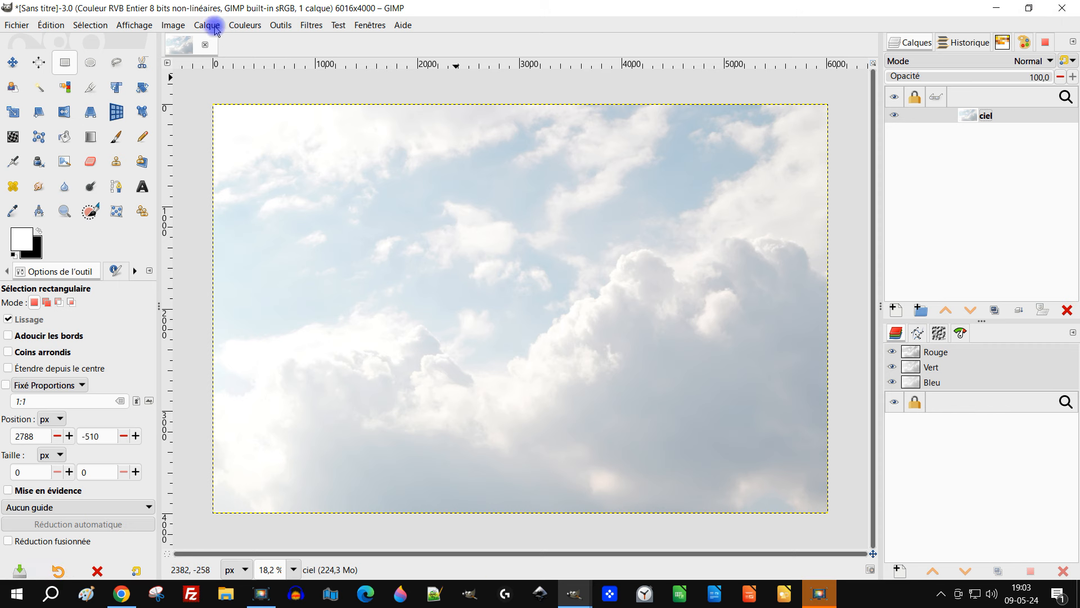
Start a Courbes adjustment on the ciel layer, sample the dark clouds and lower the Valeur curve at input 193 to output 126.
left_click(236, 25)
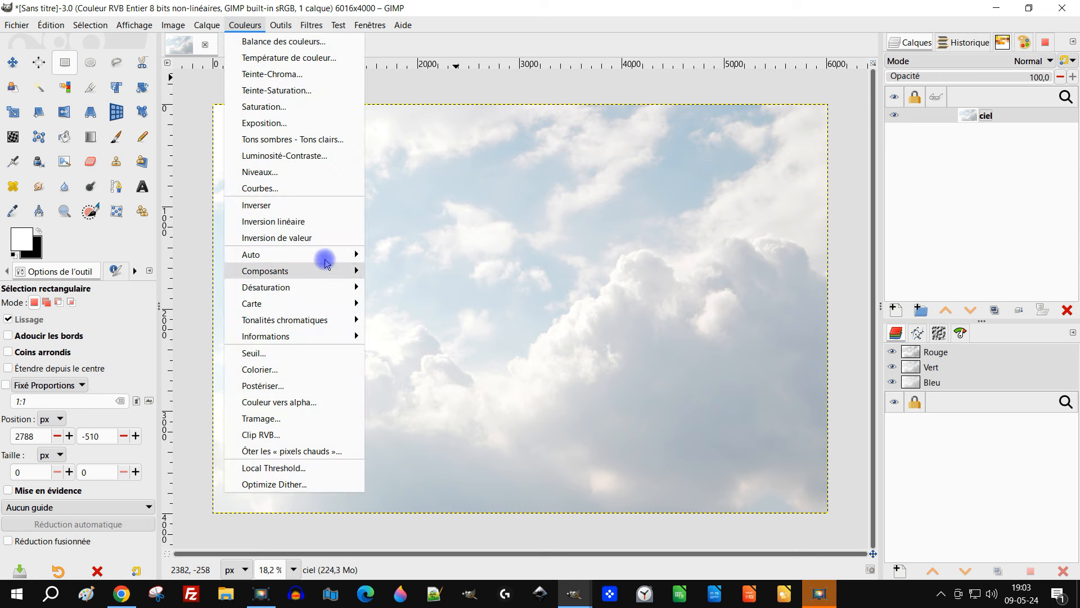
left_click(319, 194)
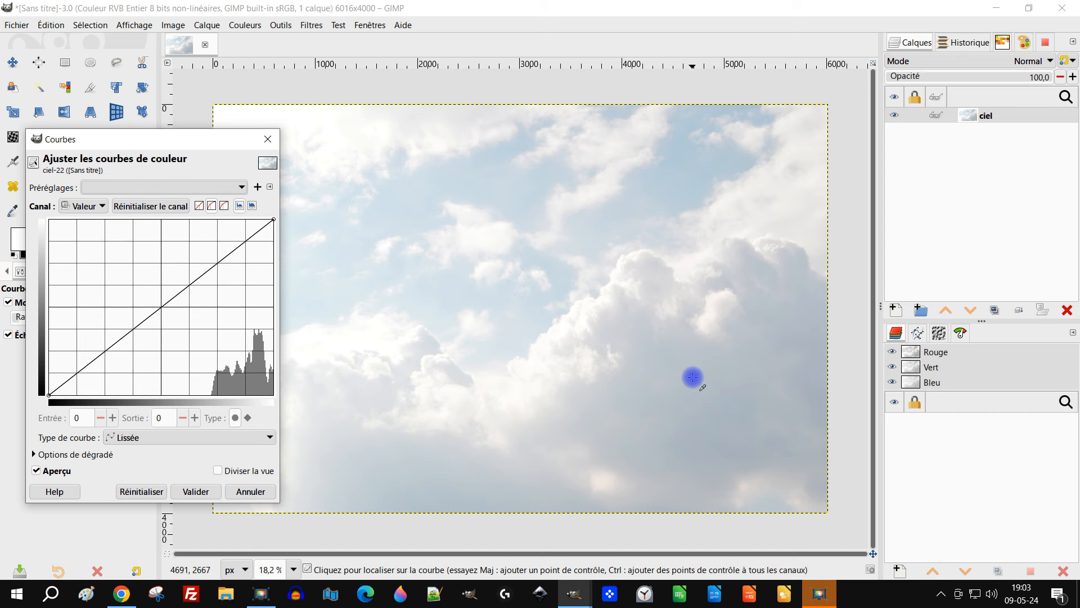
left_click(693, 380)
mouse_move(696, 398)
left_mouse_down()
mouse_move(706, 386)
mouse_move(625, 394)
mouse_move(685, 382)
left_mouse_up()
left_click(730, 388)
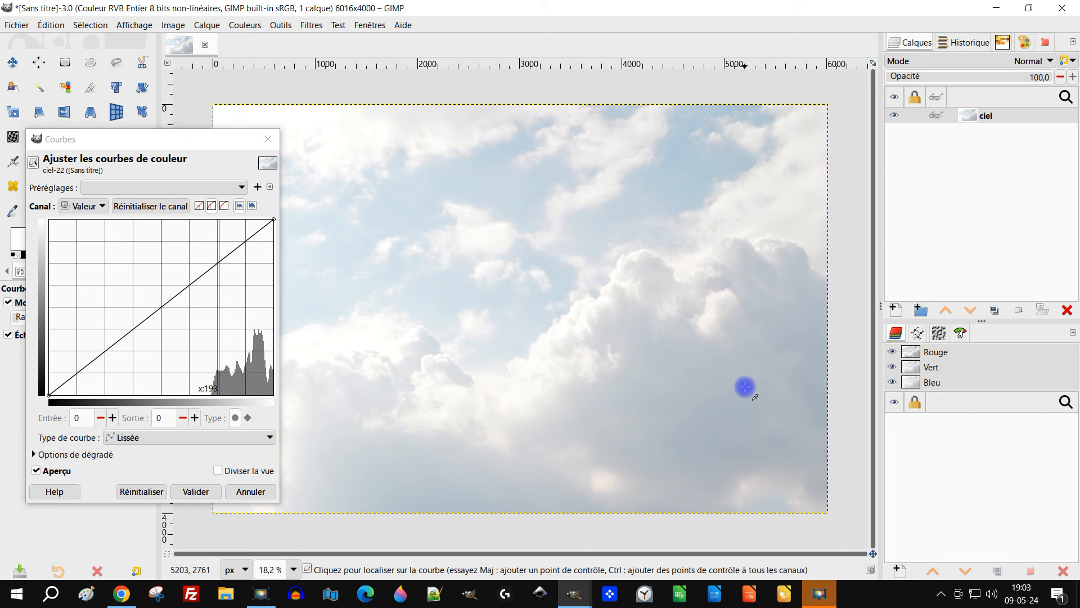
left_click_drag(222, 272, 219, 308)
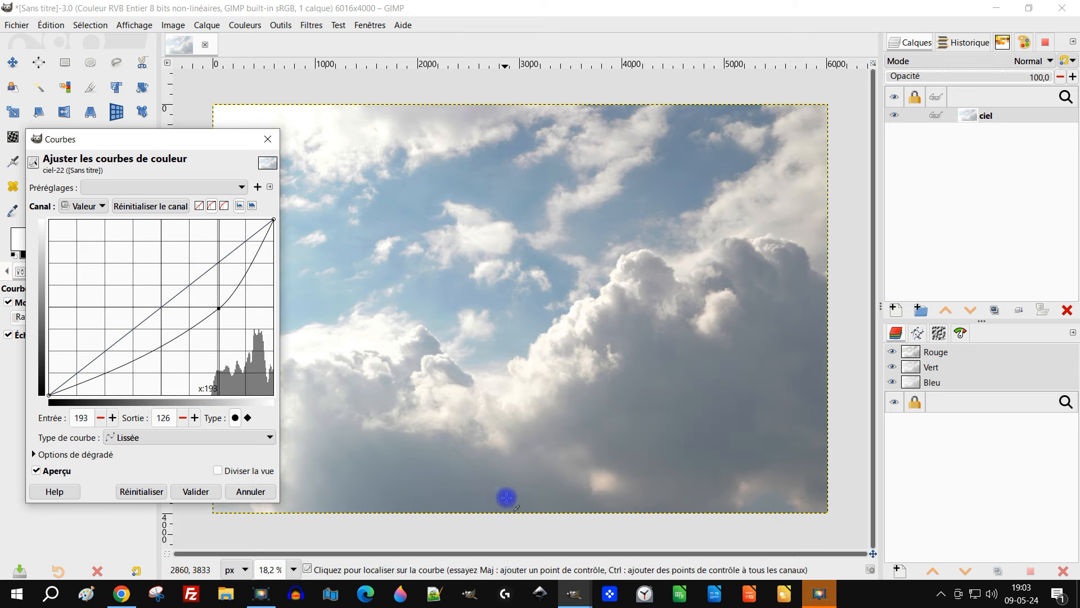
Lower the Valeur curve point to input 191, output 118, and inspect the clouds across the preview.
scroll(439, 475, "up", 2)
scroll(439, 475, "up", 7)
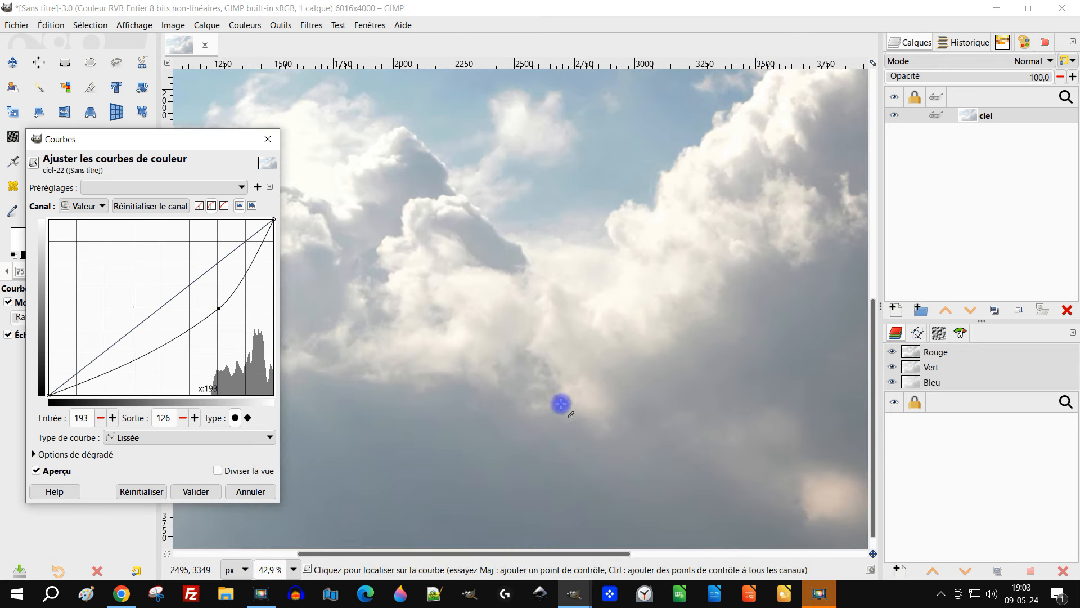
scroll(630, 393, "down", 2)
scroll(444, 455, "down", 3)
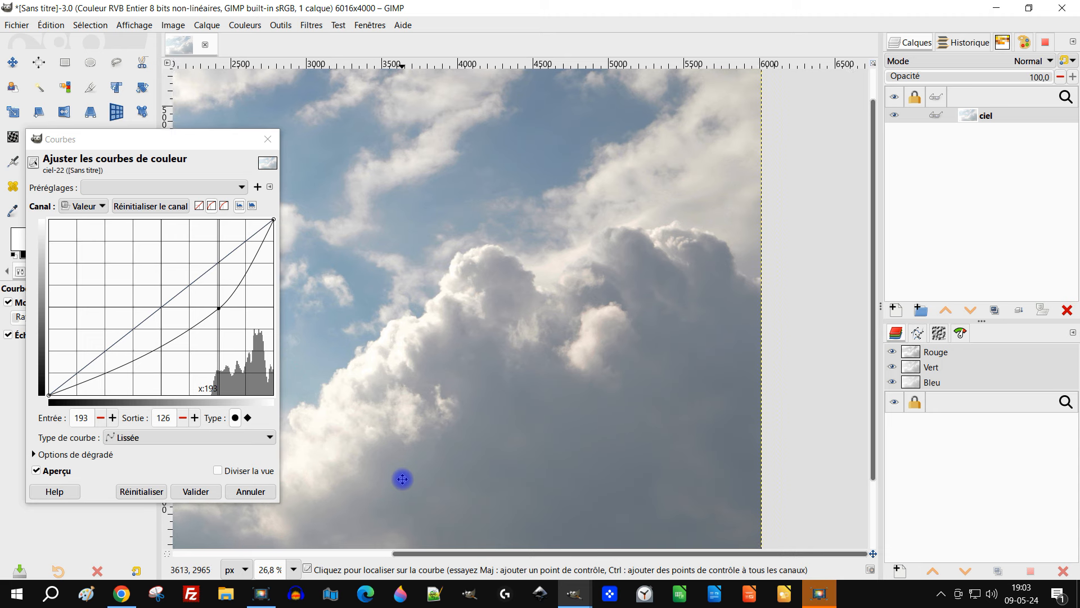
left_click_drag(218, 309, 217, 316)
left_click_drag(381, 462, 733, 326)
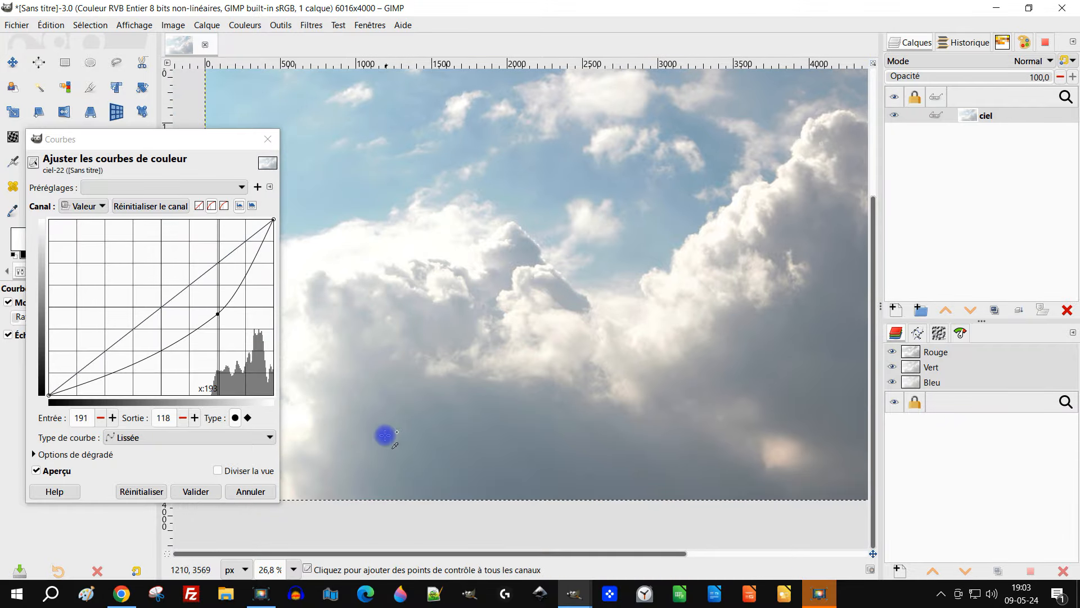
Raise the Valeur curve point to input 193, output 145, and apply the curves adjustment.
scroll(347, 439, "up", 3, "ctrl")
scroll(523, 428, "up", 5, "ctrl")
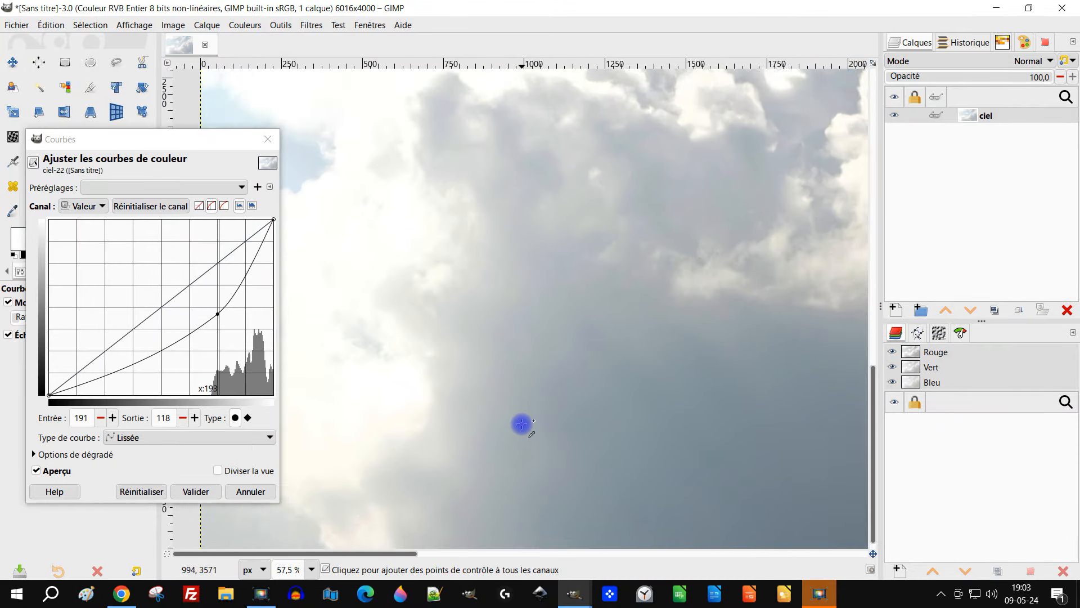
left_click_drag(217, 313, 218, 294)
scroll(591, 449, "down", 5, "ctrl")
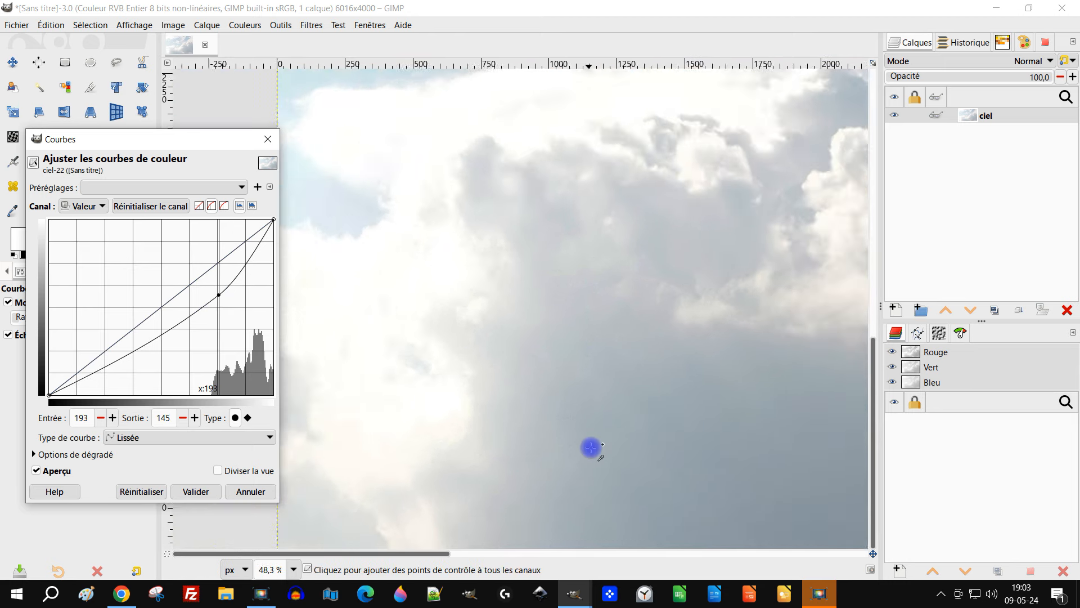
scroll(568, 439, "down", 1, "ctrl")
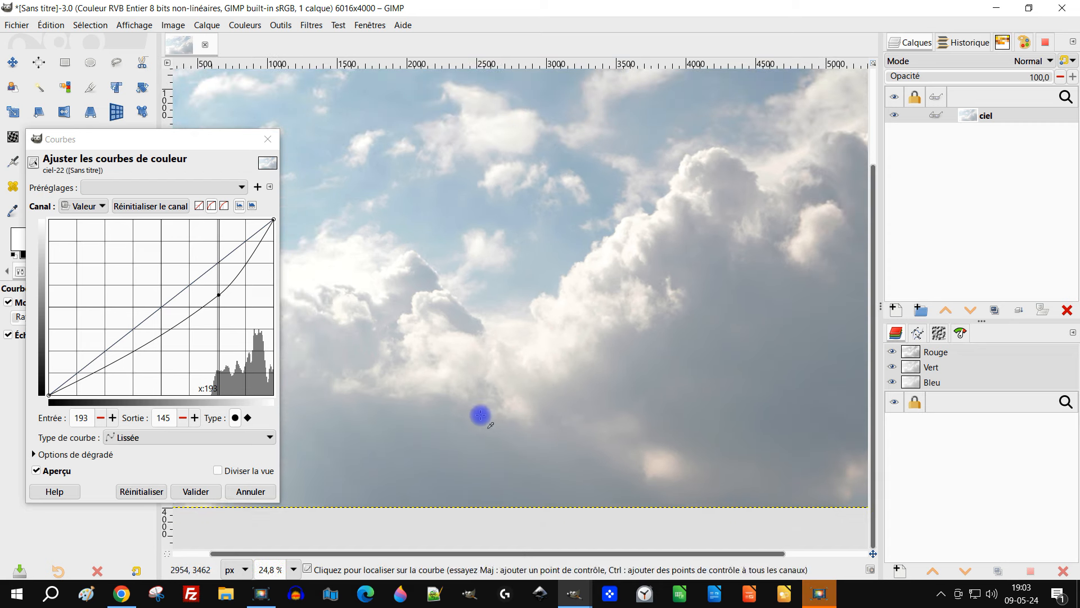
left_click(196, 491)
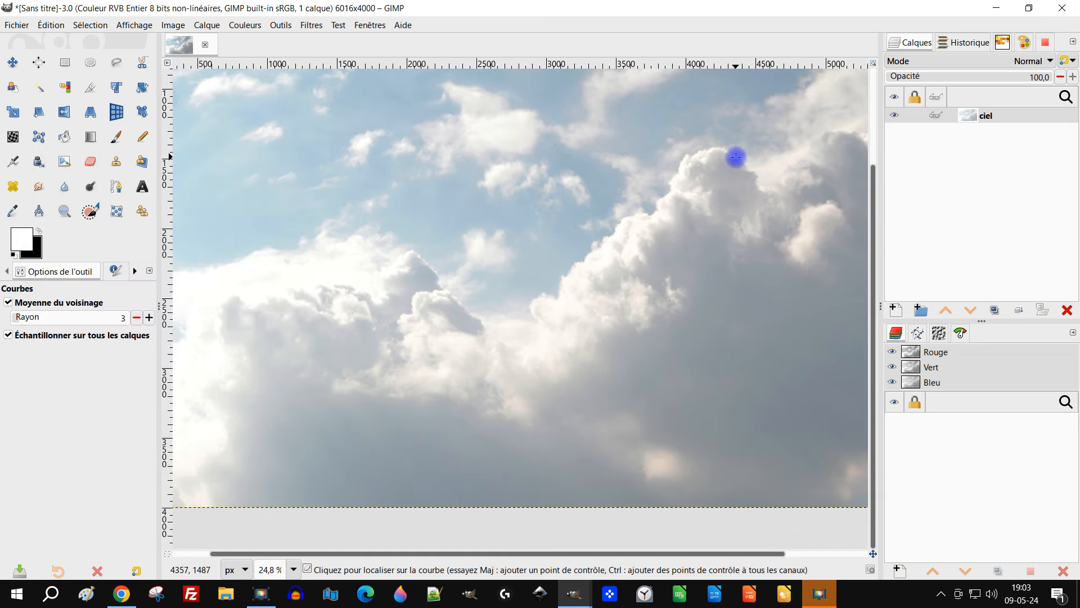
Open the Rotation des couleurs filter for the ciel layer and set the end of the source range to 210,96.
scroll(516, 128, "up", 3)
scroll(656, 205, "left", 4)
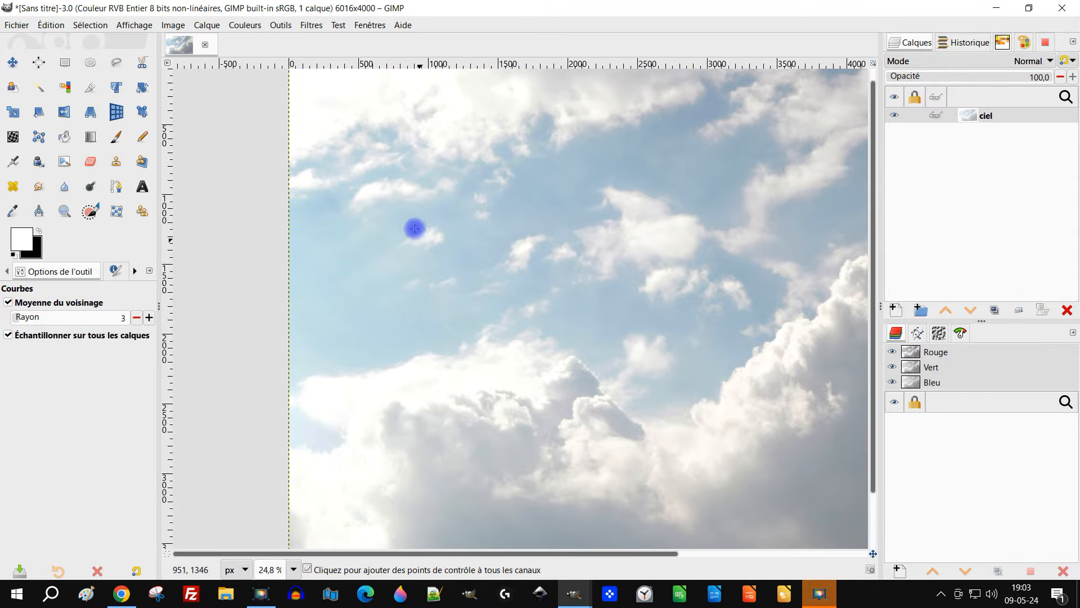
scroll(414, 230, "up", 5, "ctrl")
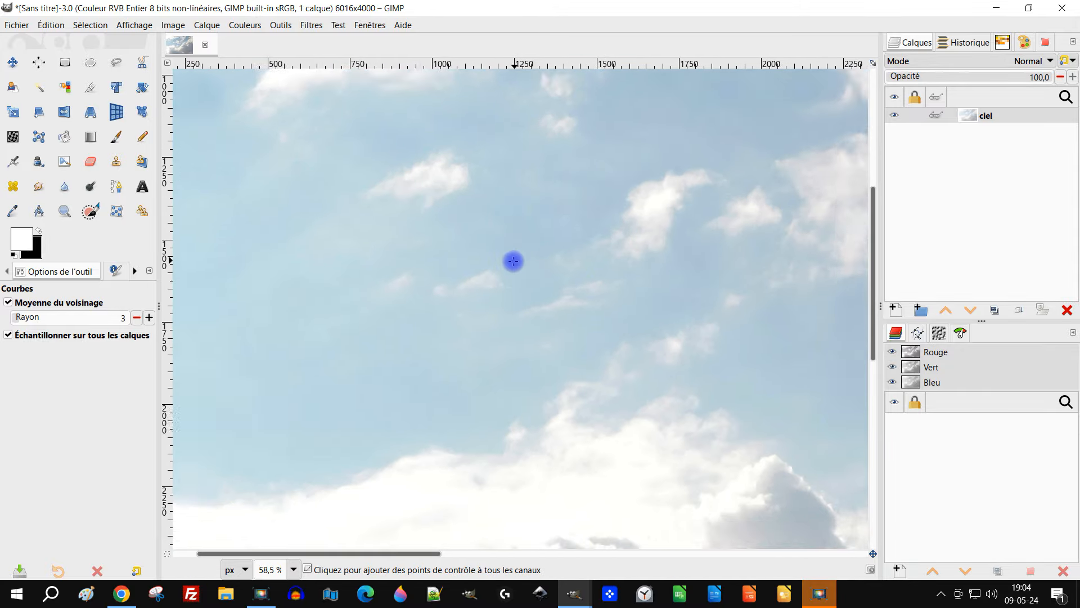
scroll(513, 261, "down", 1, "ctrl")
left_click_drag(588, 290, 579, 340)
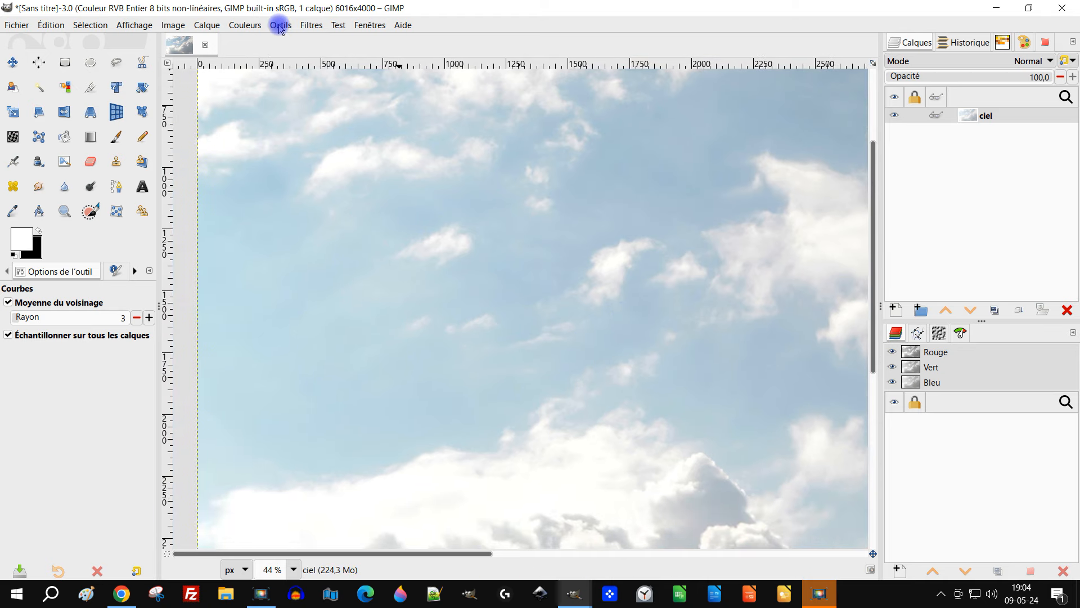
left_click(246, 25)
mouse_move(292, 309)
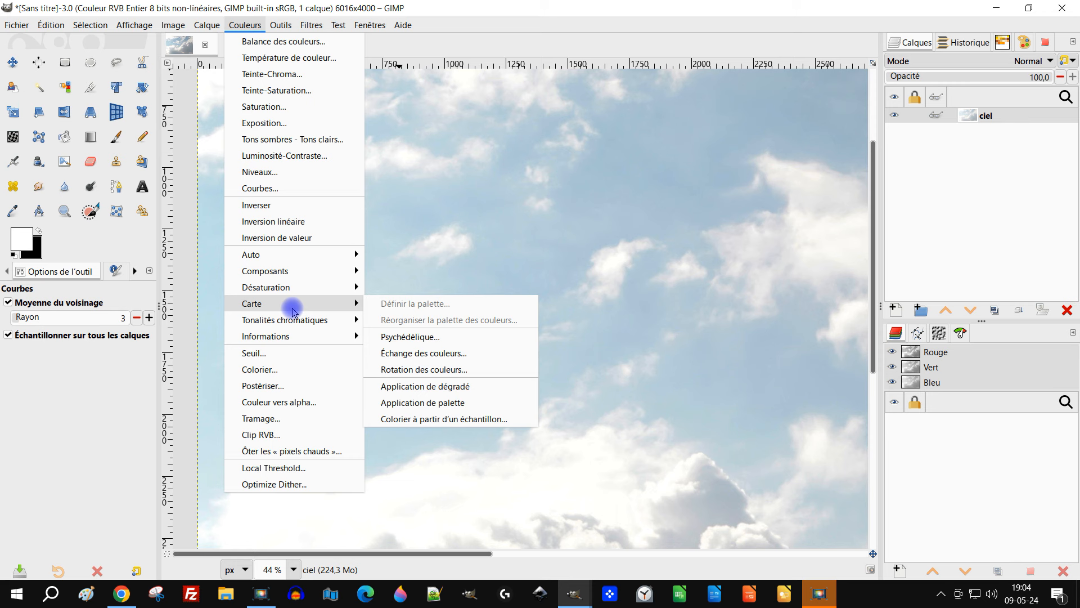
left_click(447, 370)
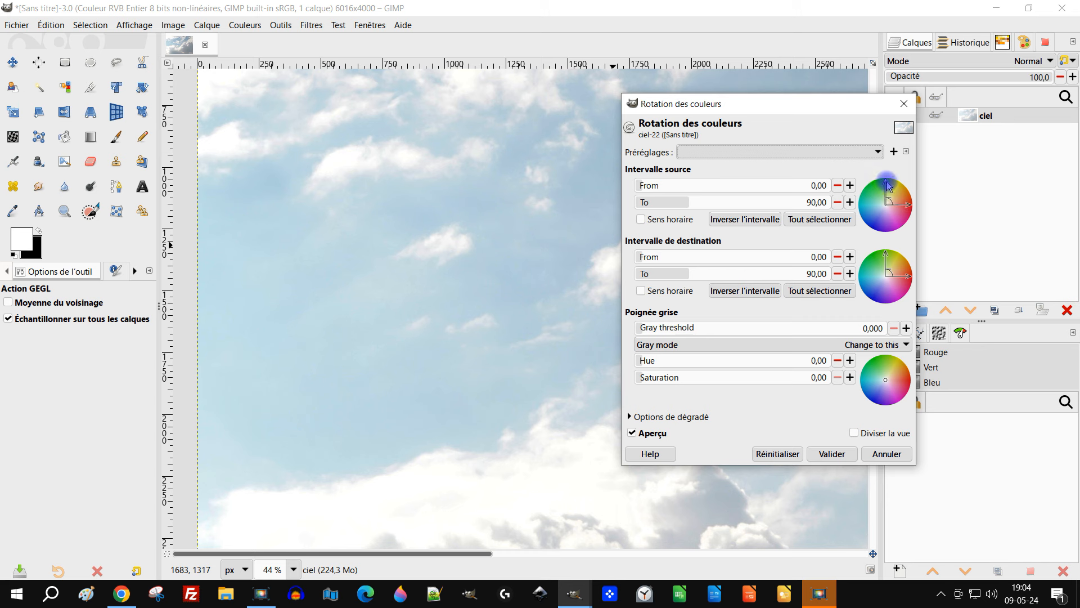
left_click_drag(882, 190, 866, 212)
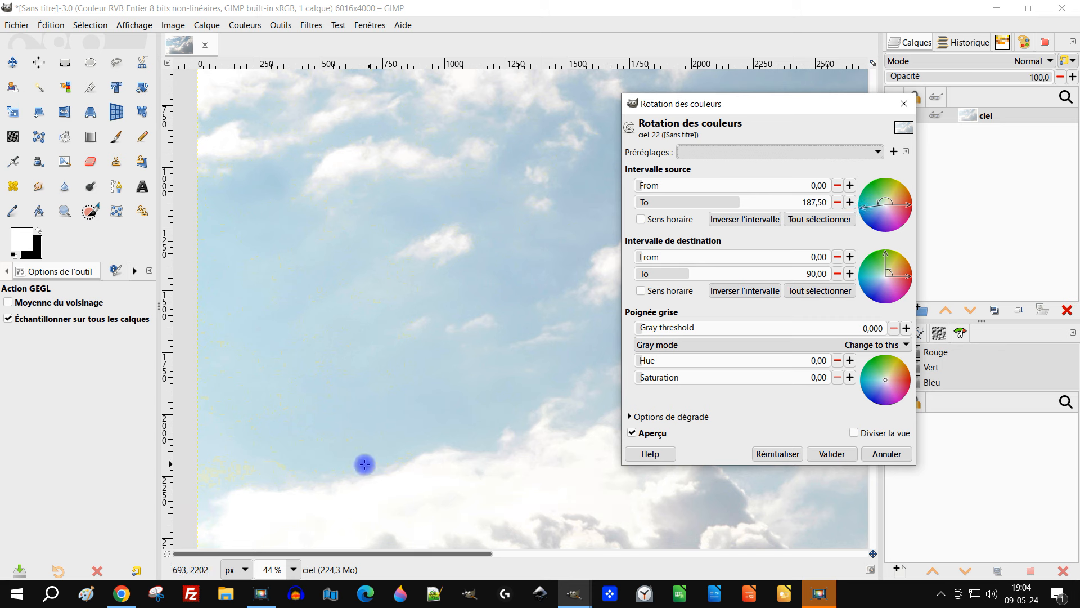
left_click_drag(865, 213, 868, 221)
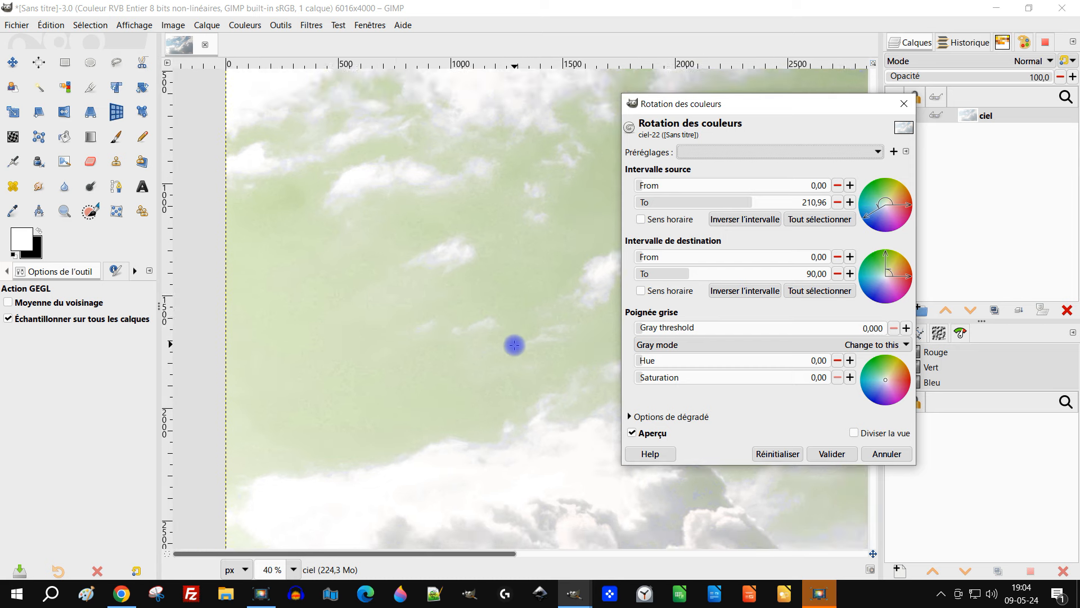
Set the start of the color rotation's source range to 343,18.
scroll(515, 344, "down", 2)
left_click_drag(458, 304, 402, 292)
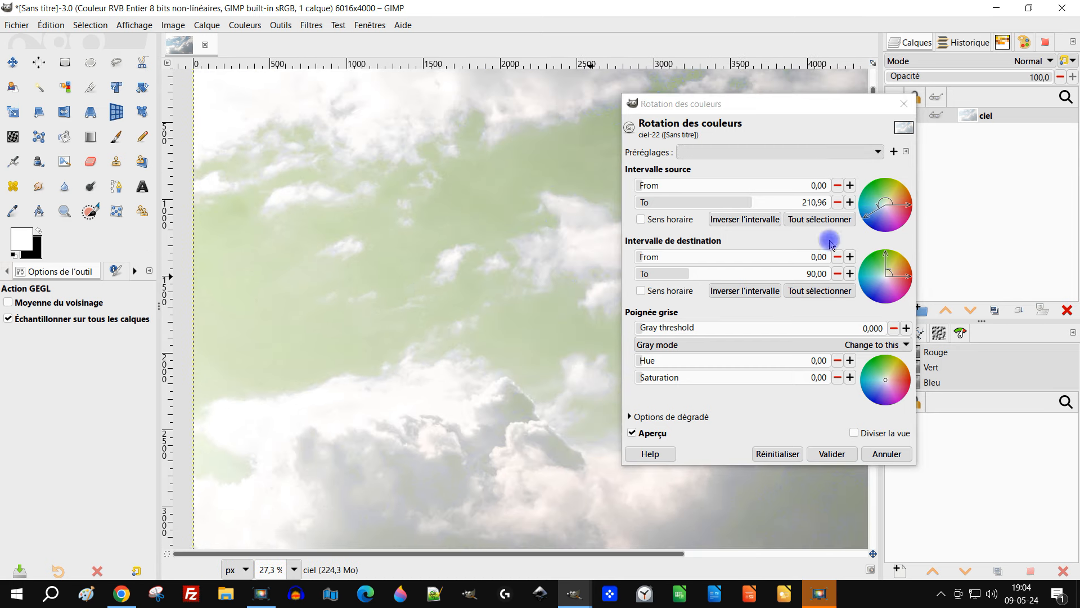
mouse_move(913, 212)
left_mouse_down()
mouse_move(904, 203)
mouse_move(913, 214)
left_mouse_up()
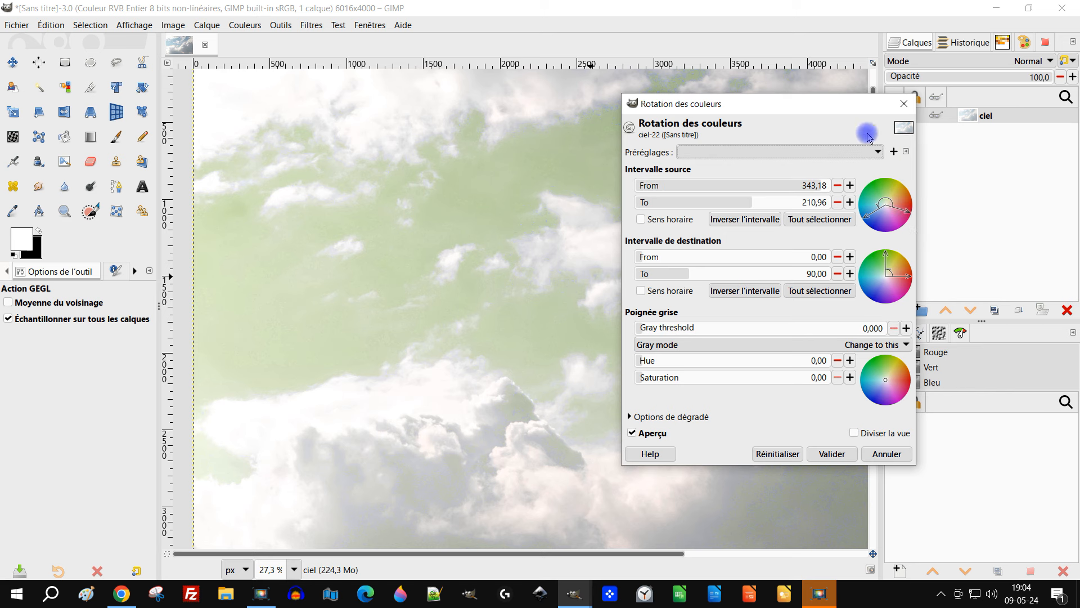
Set the color rotation's source range from 156,61 to 204,30 while checking the whole sky.
left_click_drag(822, 108, 967, 160)
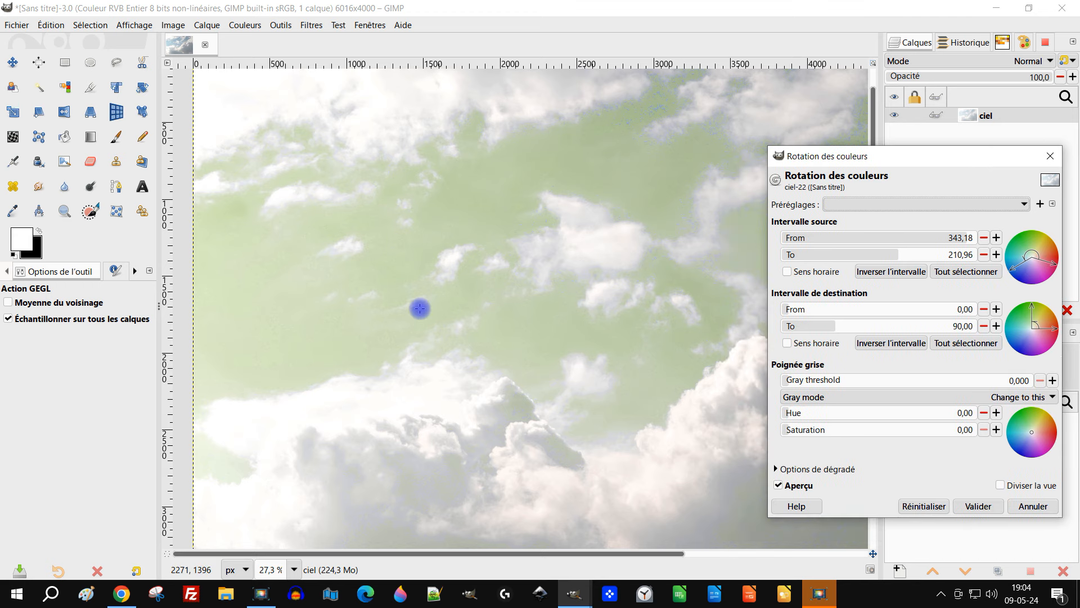
scroll(420, 309, "down", 5)
left_click_drag(685, 339, 569, 302)
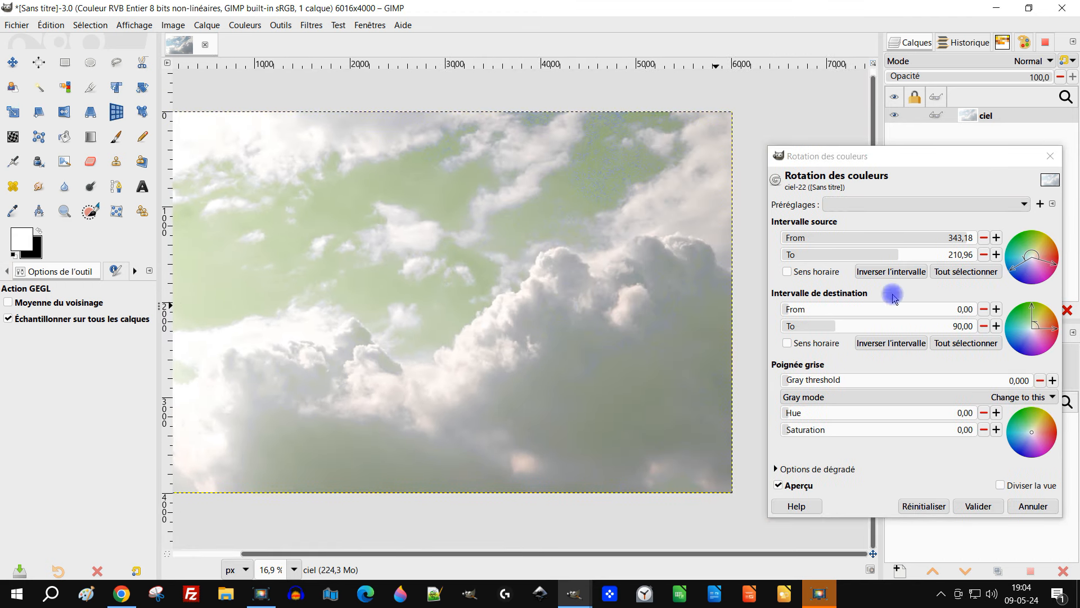
left_click_drag(1057, 269, 1037, 240)
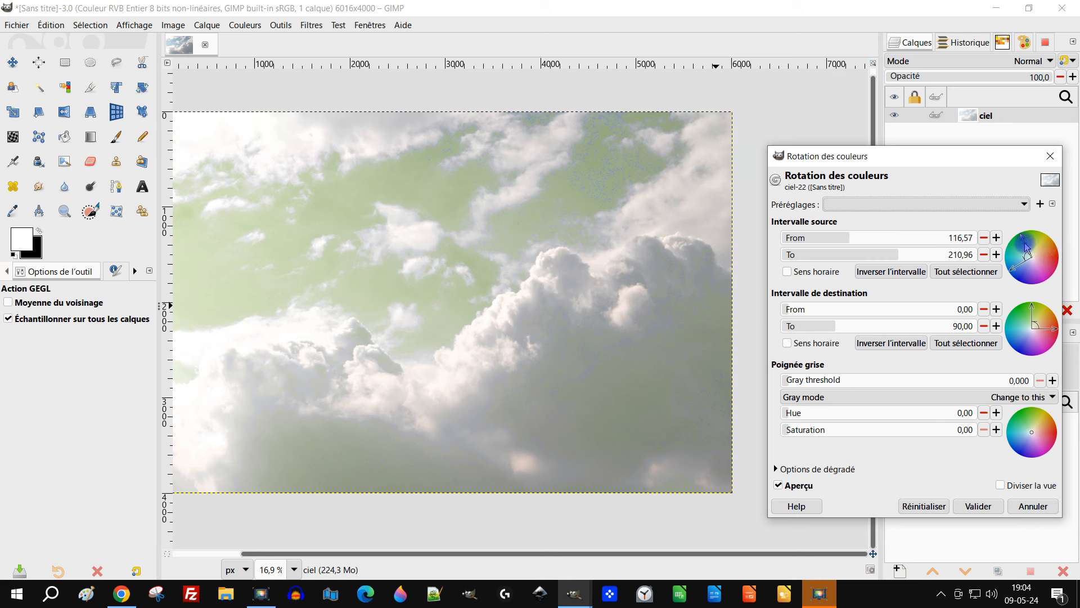
left_click_drag(1025, 257, 1021, 264)
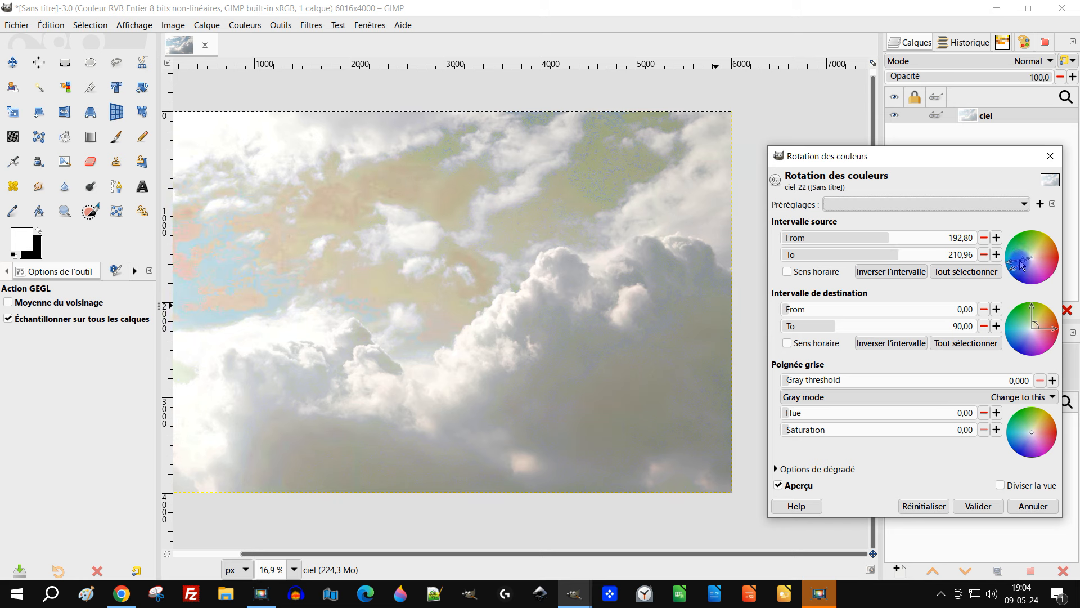
left_click_drag(1012, 265, 1012, 252)
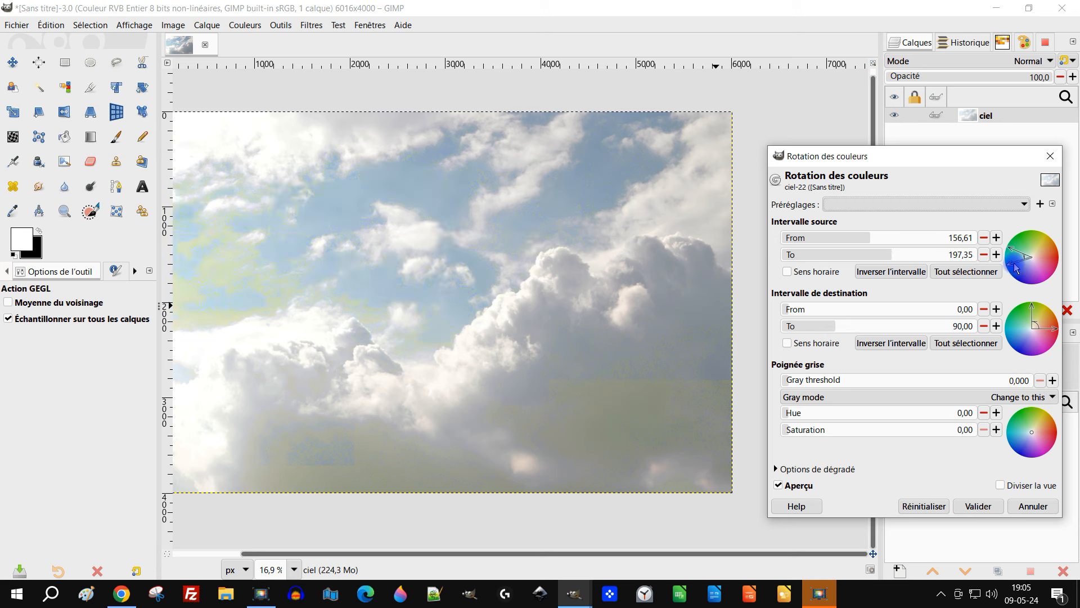
left_click_drag(1014, 265, 1014, 266)
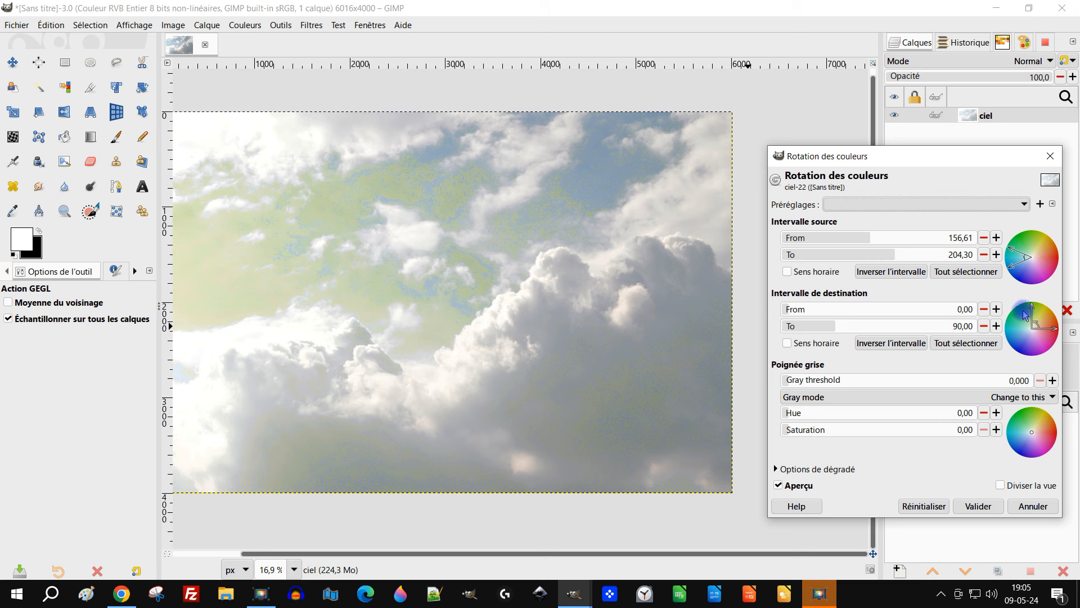
Adjust the color rotation's destination range to run from 186,34 to 212,15 for a natural blue sky.
left_click_drag(1033, 309, 1017, 332)
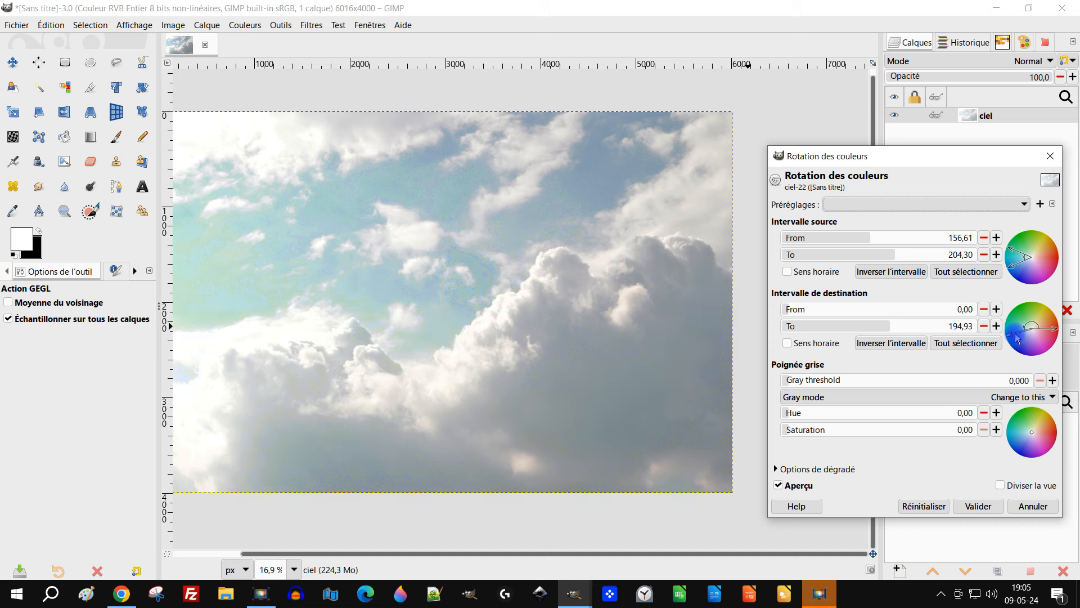
left_click_drag(1060, 336, 1038, 312)
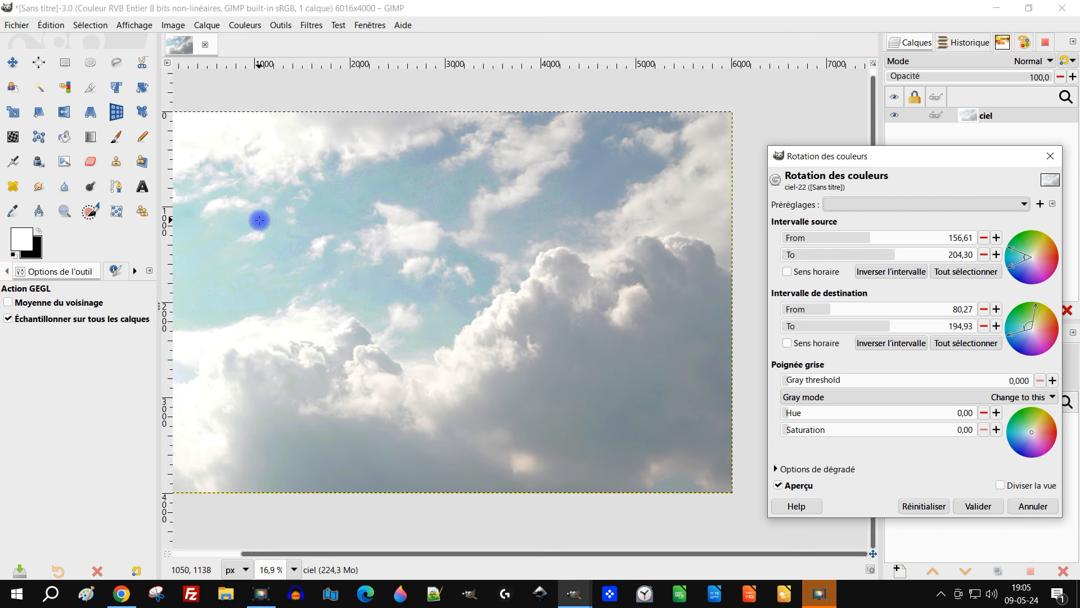
scroll(259, 220, "up", 3, "ctrl")
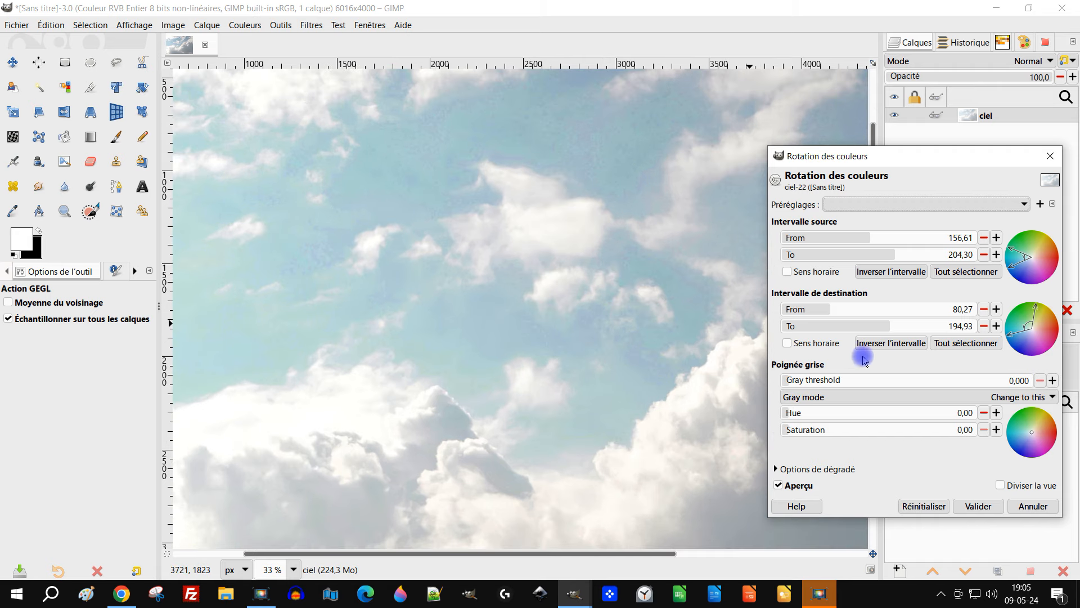
left_click_drag(1008, 340, 1010, 346)
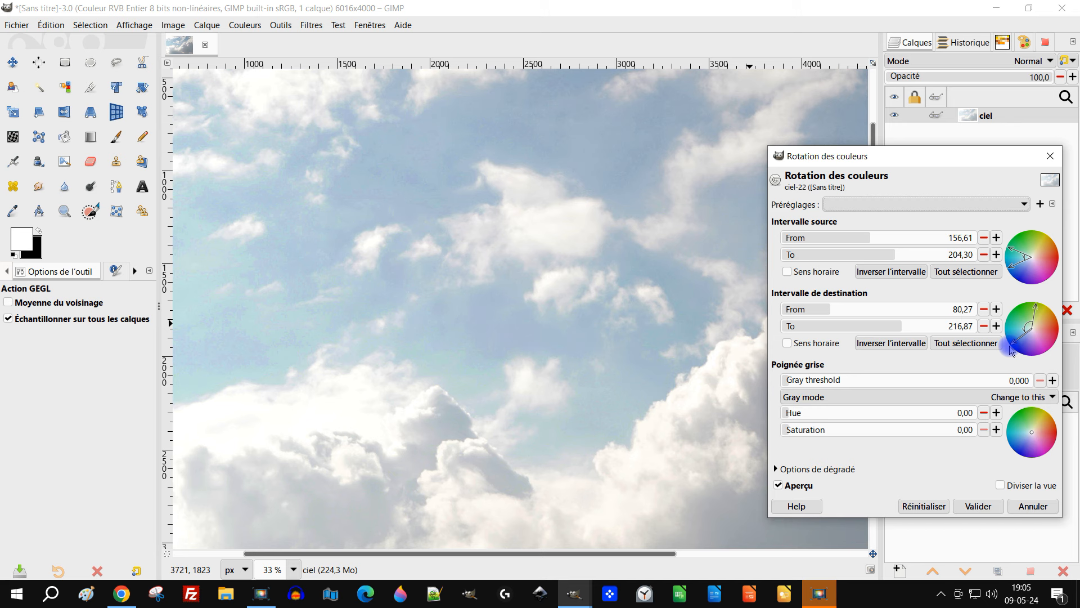
left_click_drag(1035, 309, 1007, 332)
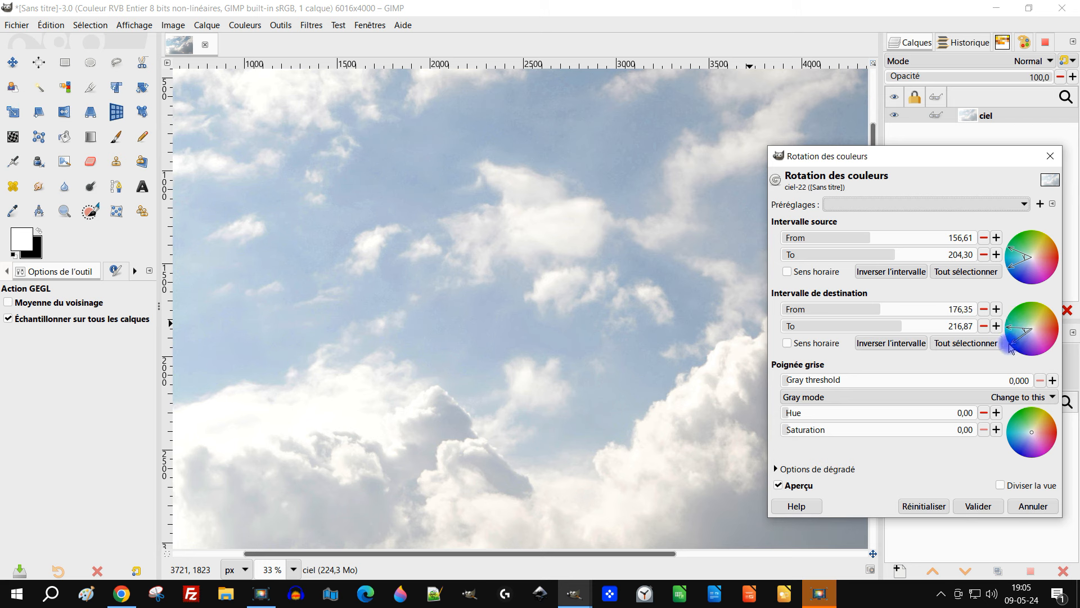
left_click_drag(1015, 348, 1019, 352)
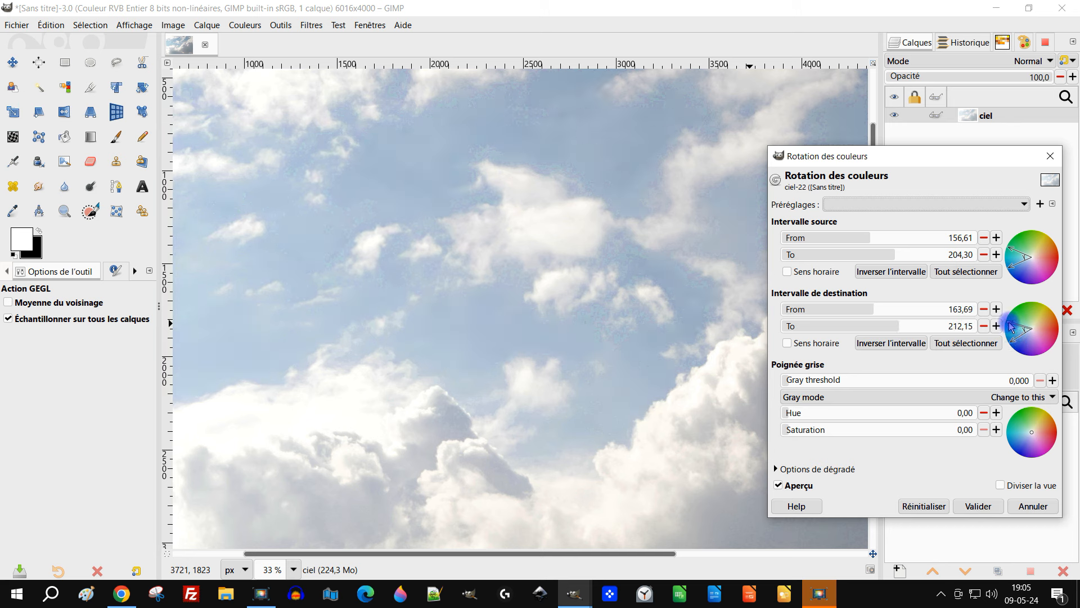
mouse_move(1011, 326)
left_mouse_down()
mouse_move(1016, 315)
mouse_move(1012, 330)
left_mouse_up()
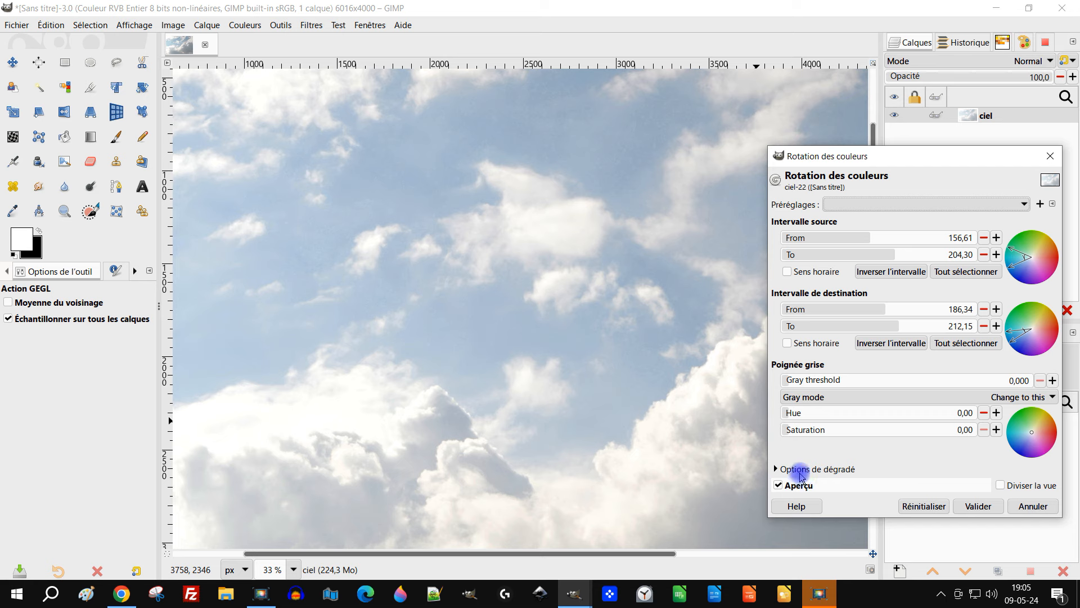
Compare the sky with and without the color rotation preview, and apply the filter with the preview enabled.
left_click(792, 487)
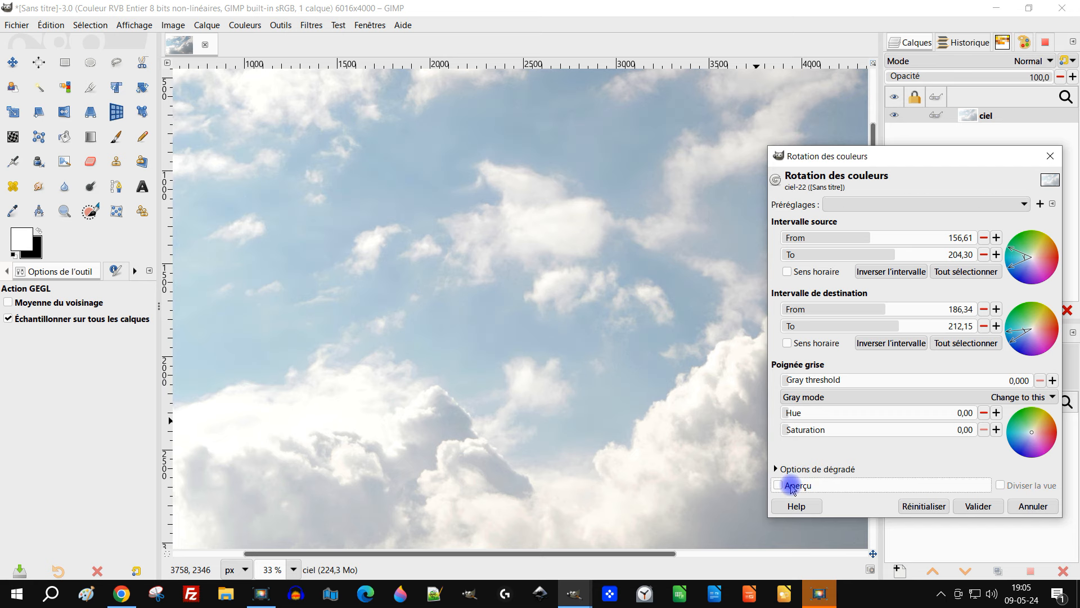
left_click_drag(279, 434, 395, 400)
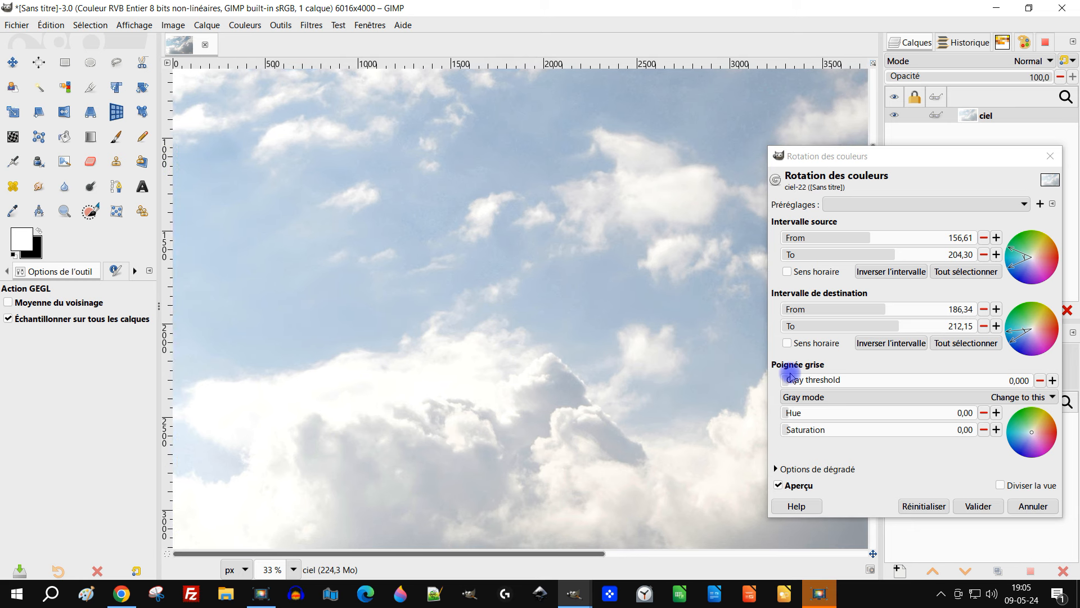
left_click(797, 486)
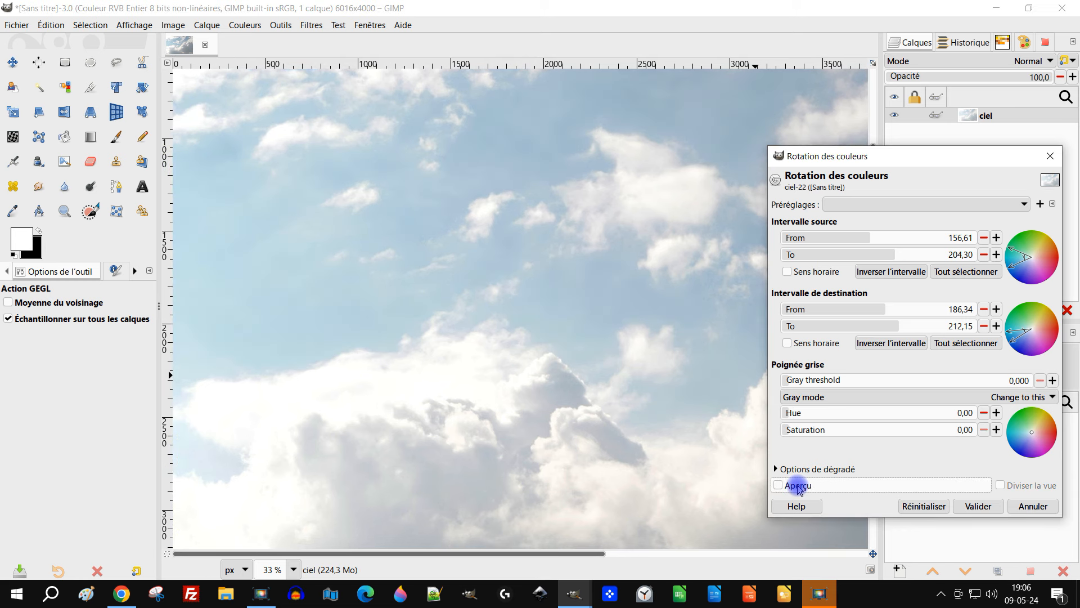
left_click(798, 486)
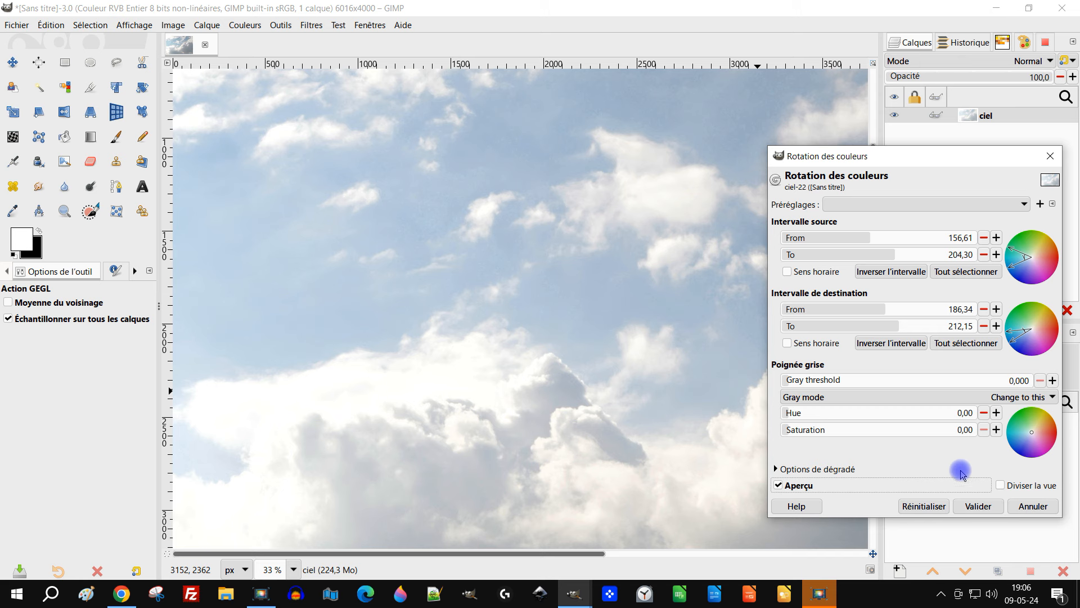
left_click(979, 506)
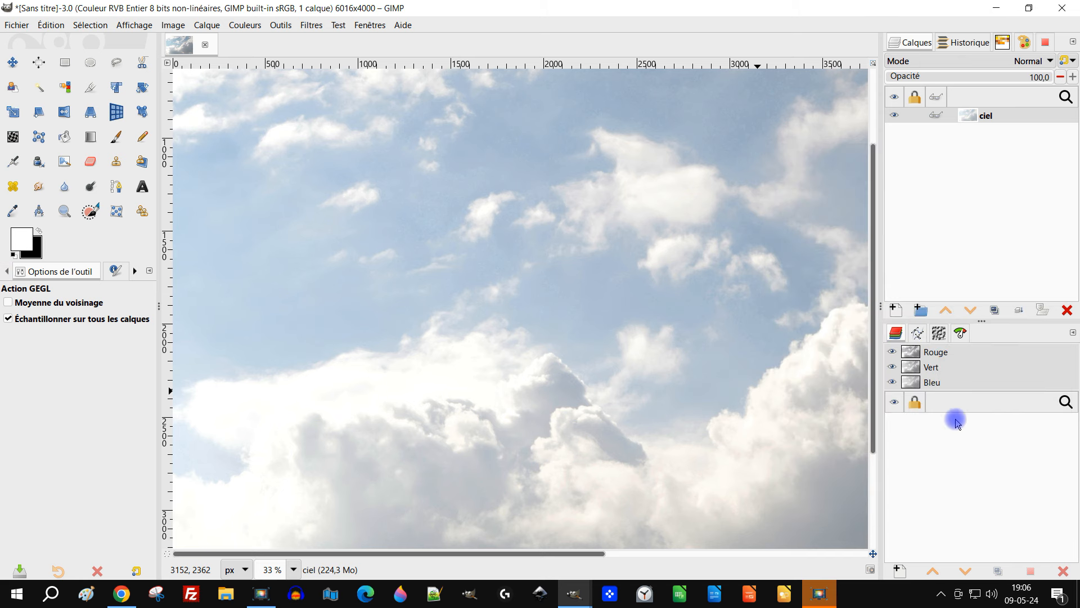
scroll(734, 440, "down", 5)
left_click_drag(715, 422, 540, 296)
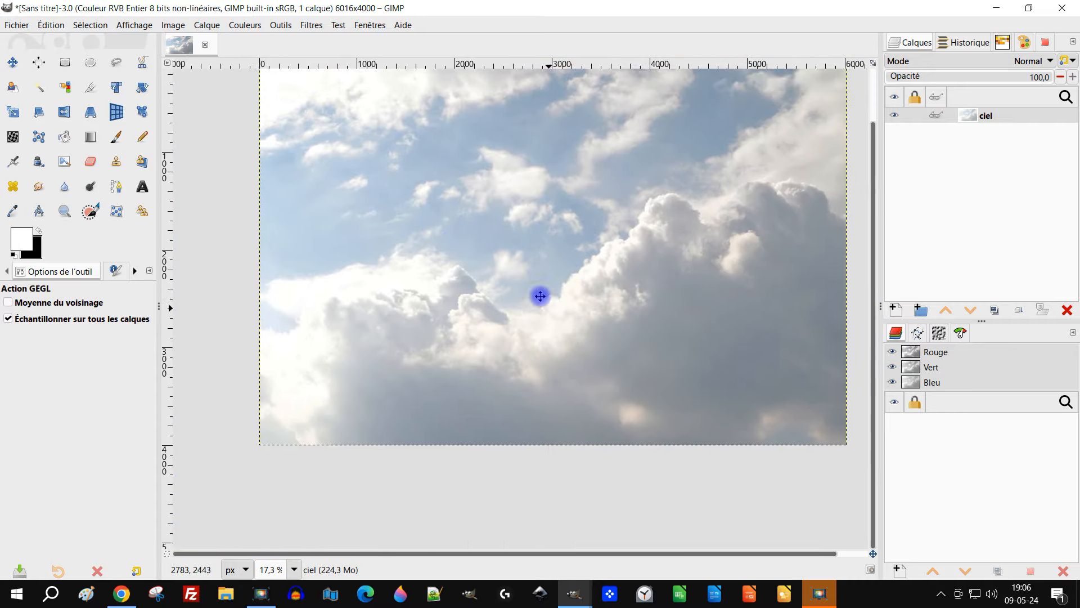
scroll(620, 434, "up", 6)
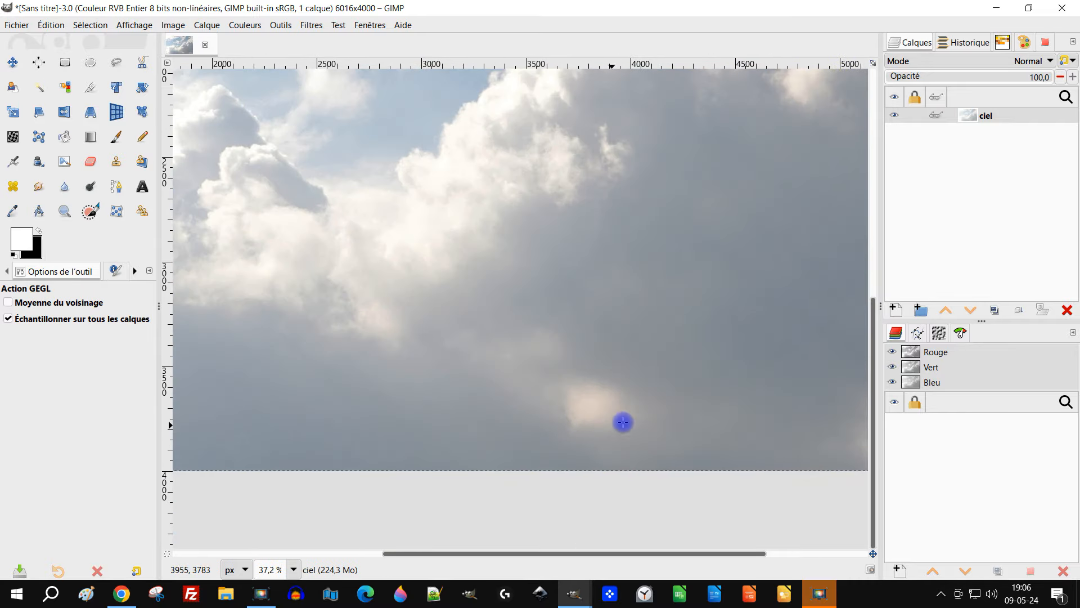
scroll(602, 409, "down", 5)
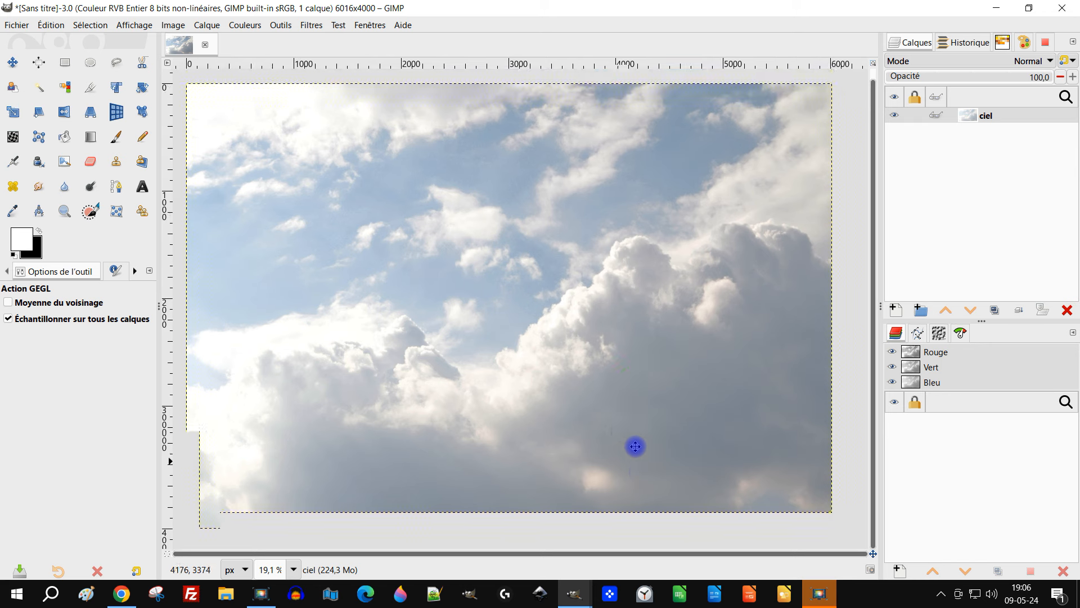
left_click(238, 26)
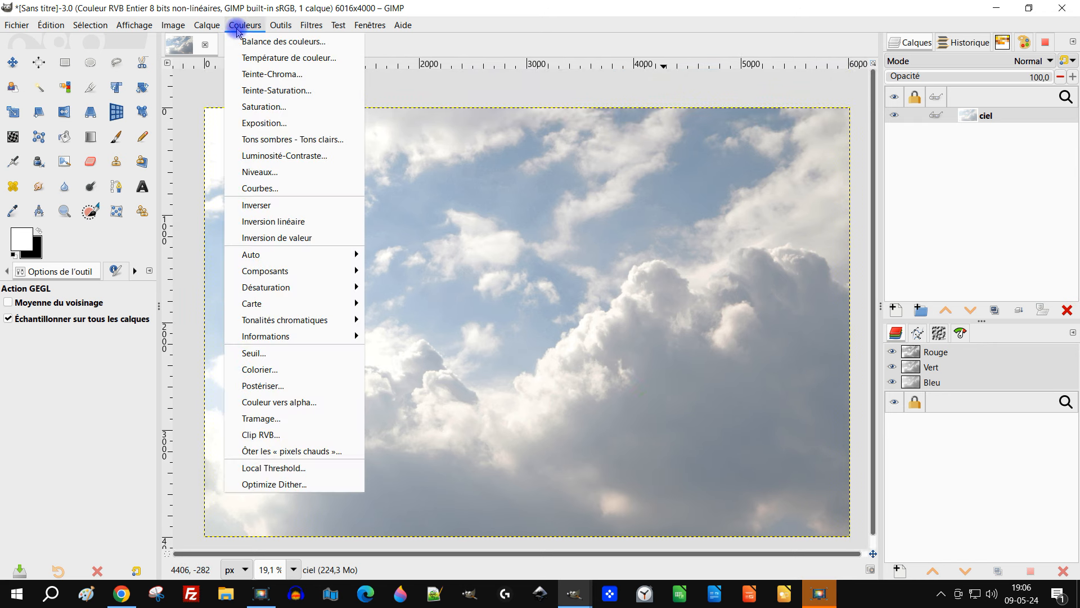
left_click(463, 20)
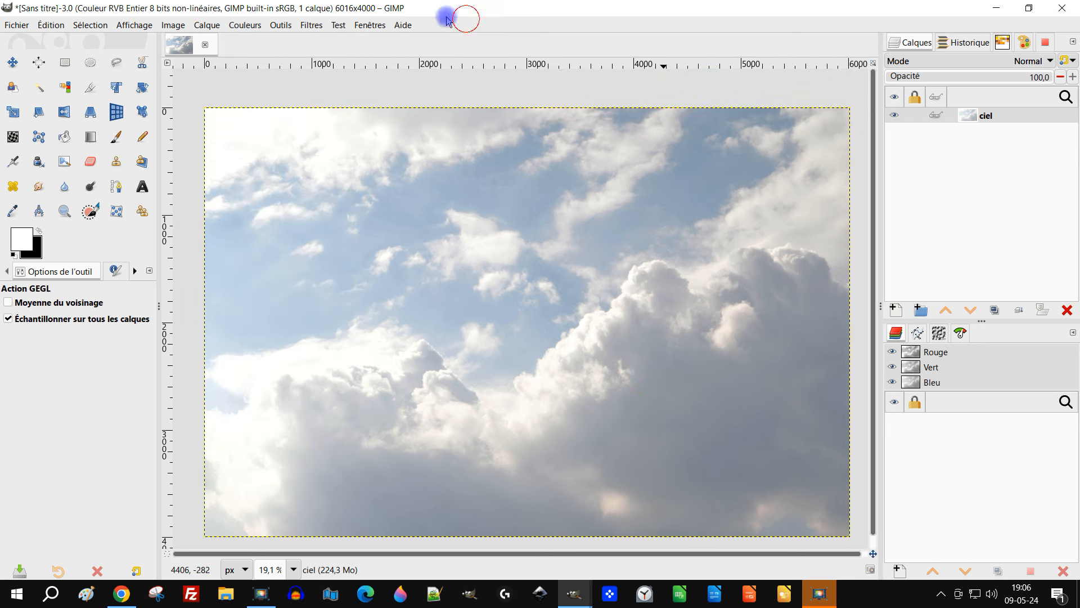
Save the image as ciel concorde.xcf in the 05-mai folder inside the 2024 folder.
left_click(17, 25)
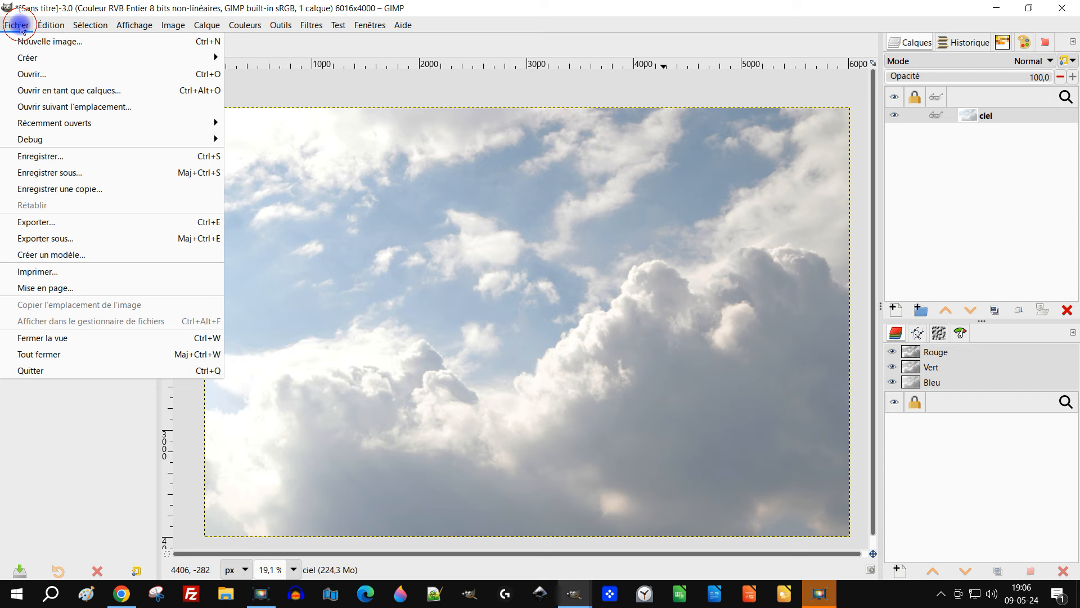
left_click(82, 172)
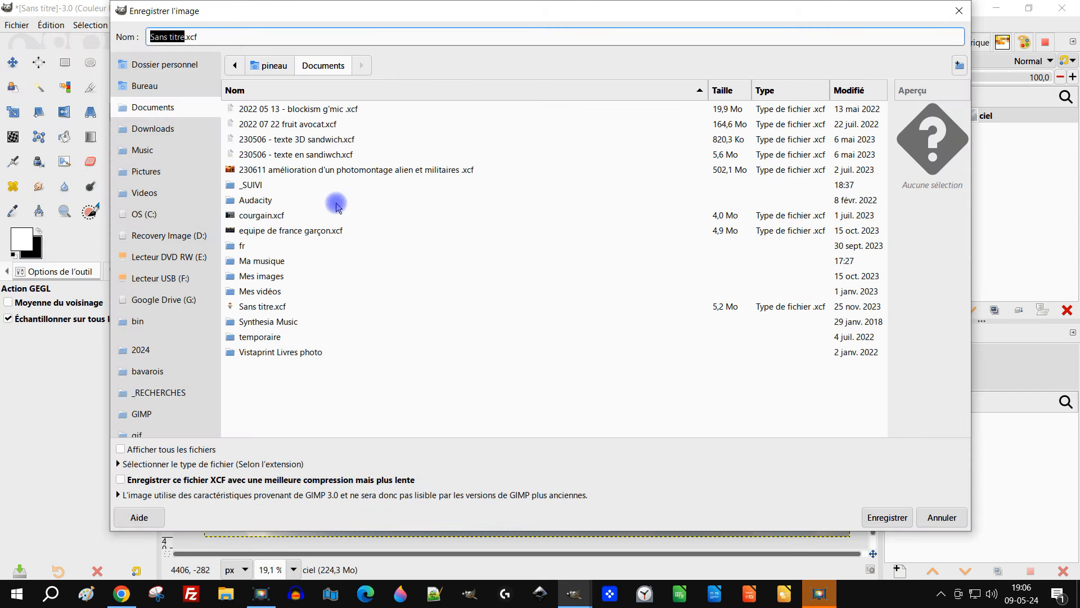
left_click(166, 343)
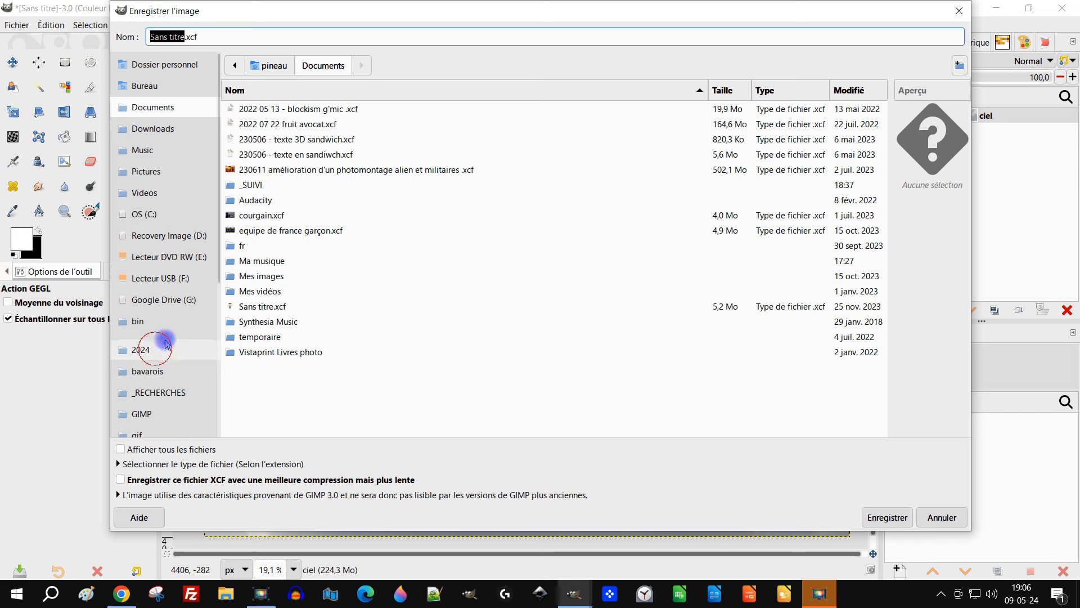
double_click(256, 169)
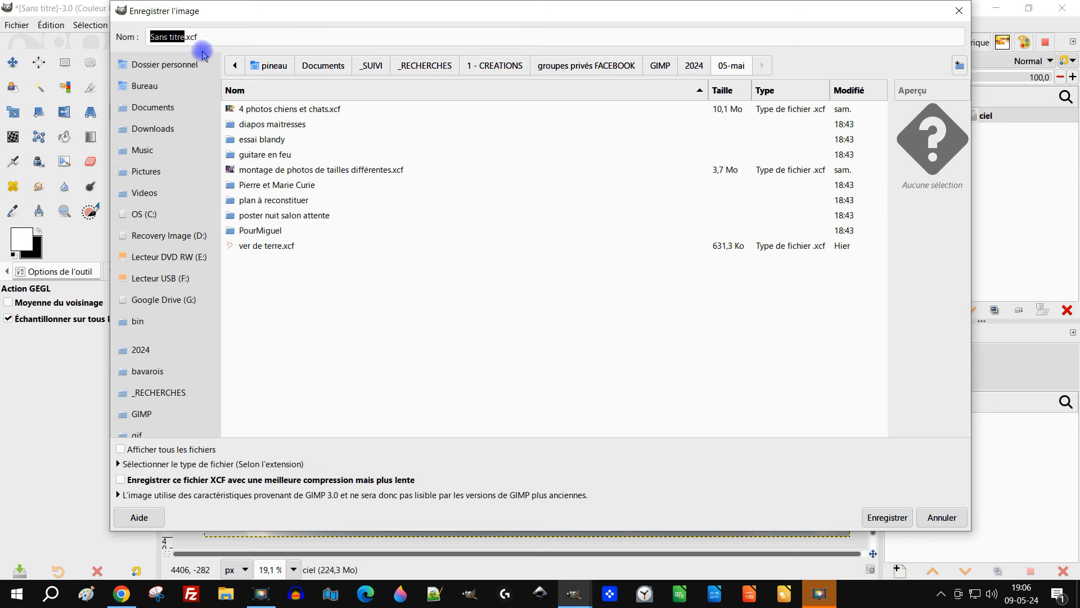
left_click(178, 36)
left_click_drag(178, 36, 90, 3)
type("ciel concord")
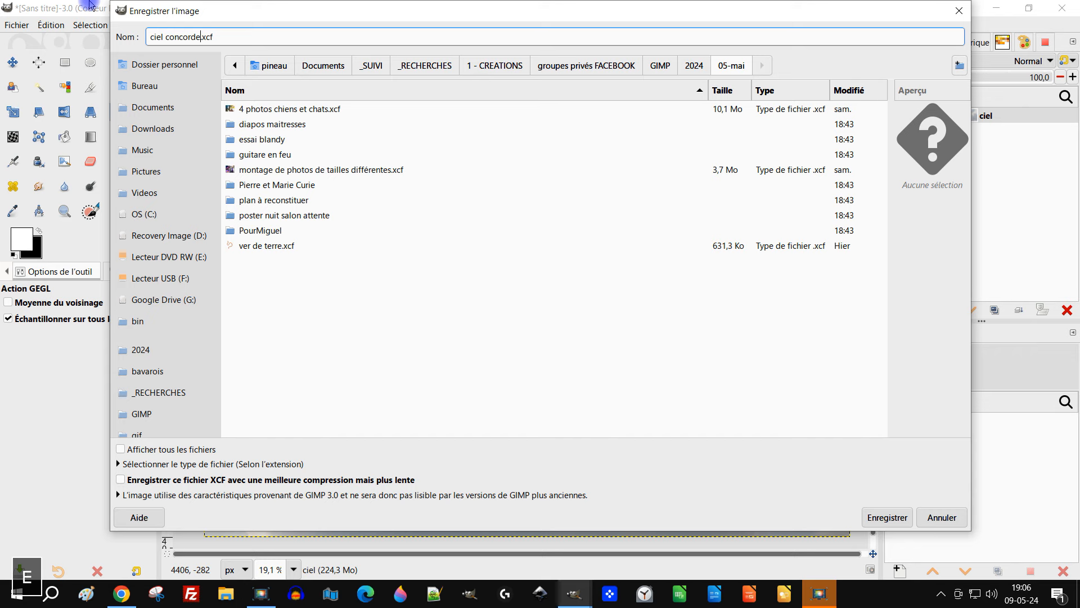
key("Return")
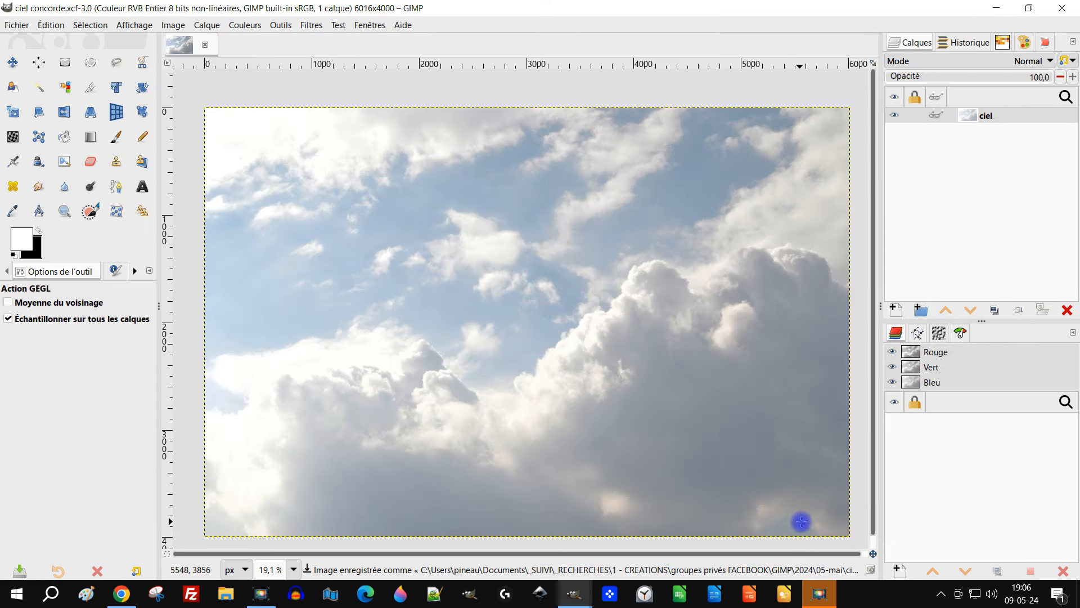
Apply Teinte-Saturation to the ciel layer with the red primary's saturation lowered to -61,4, comparing the clouds in the preview.
left_click(242, 28)
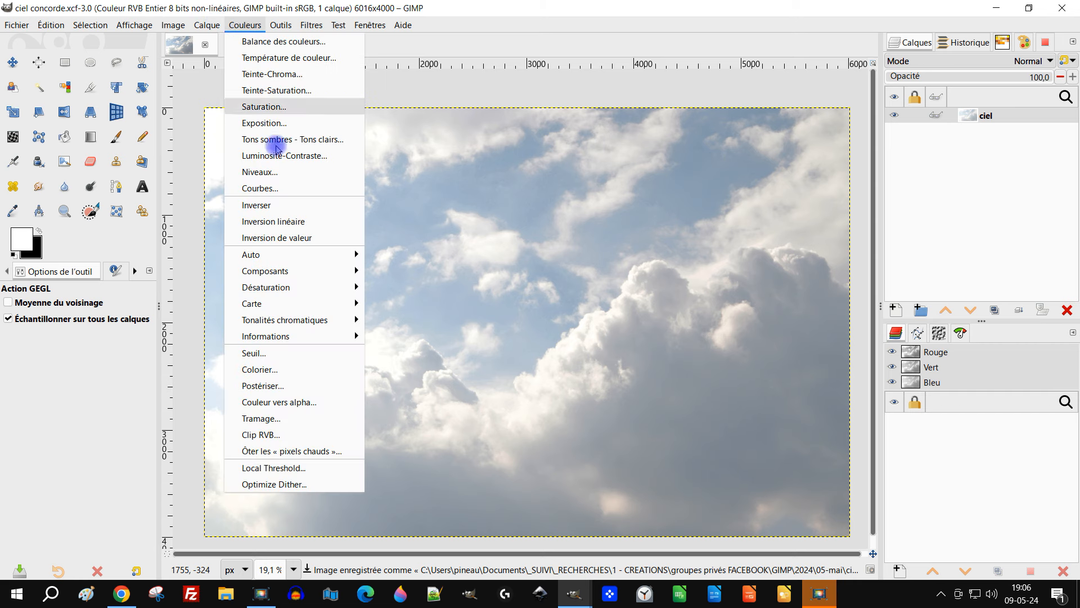
left_click(311, 91)
left_click(889, 251)
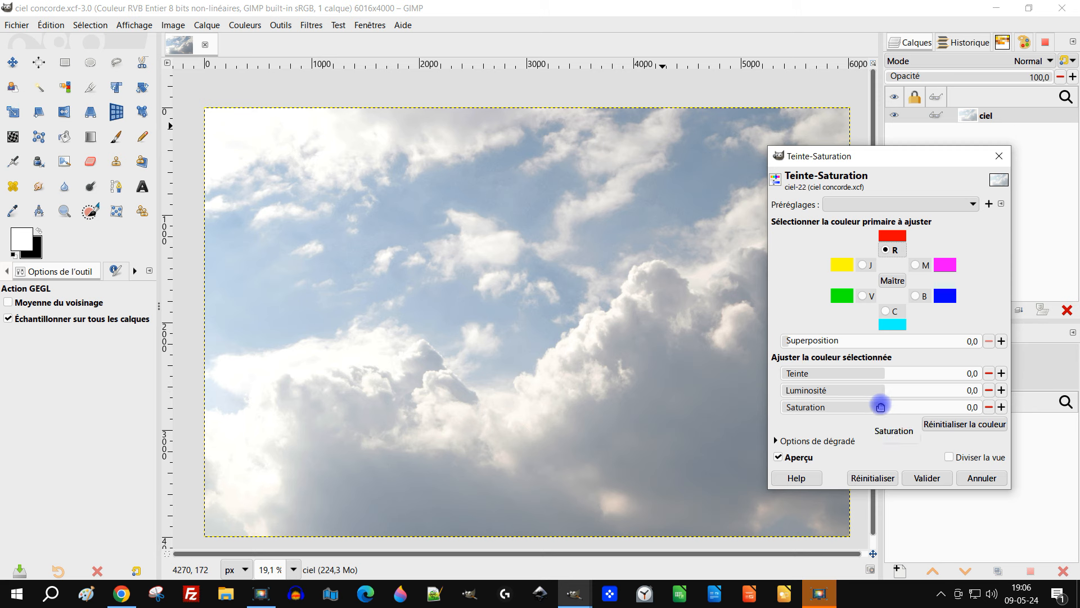
left_click_drag(880, 406, 819, 405)
scroll(658, 514, "up", 5)
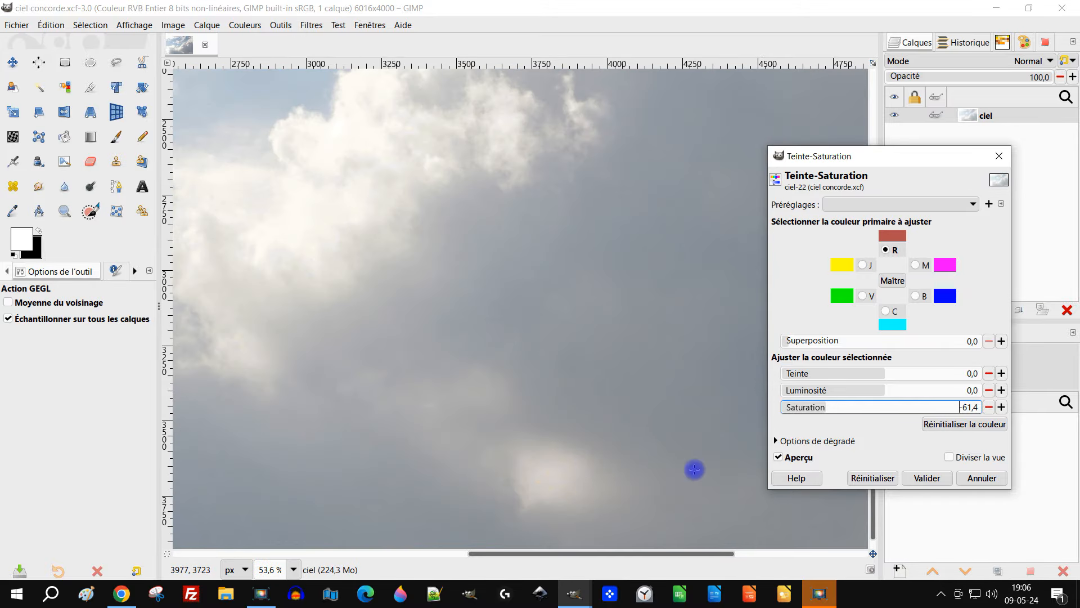
left_click(788, 458)
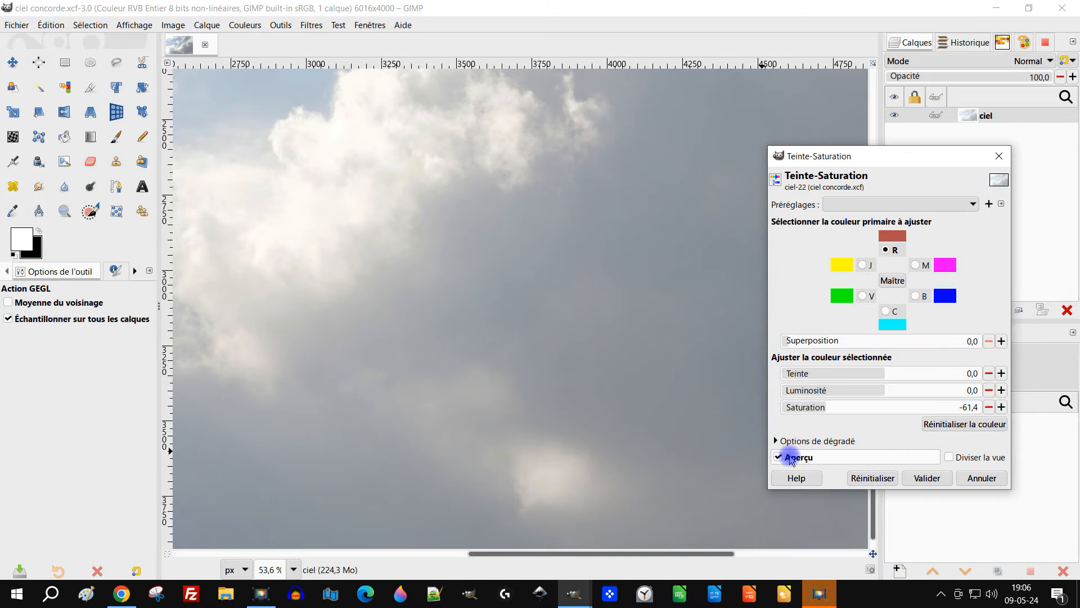
left_click(927, 477)
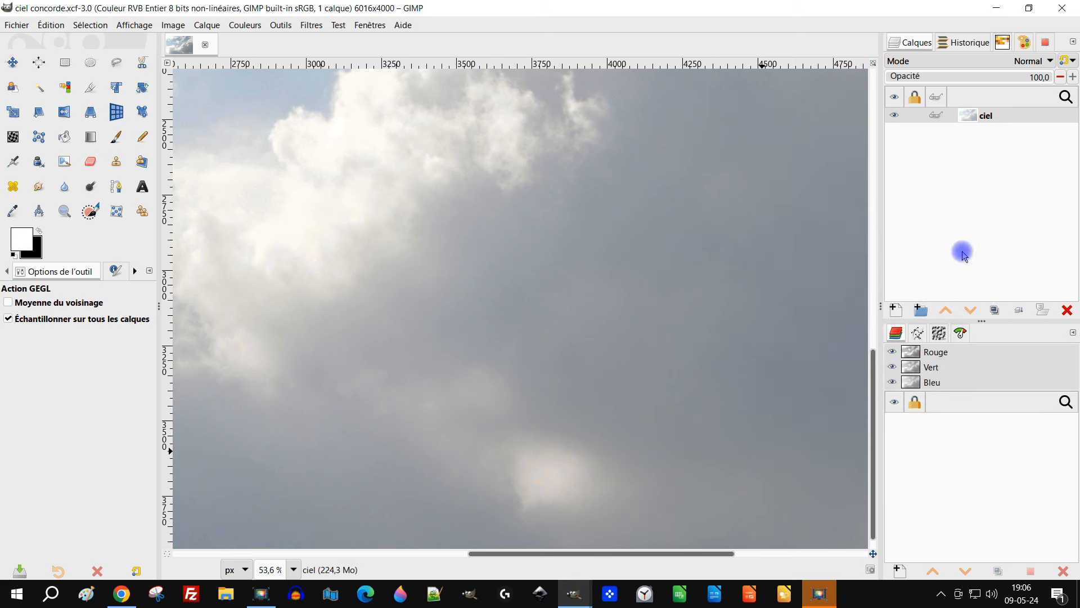
Check the ciel layer's effects and apply a Saturation effect to the layer with Scale raised to 2,162.
left_click(935, 115)
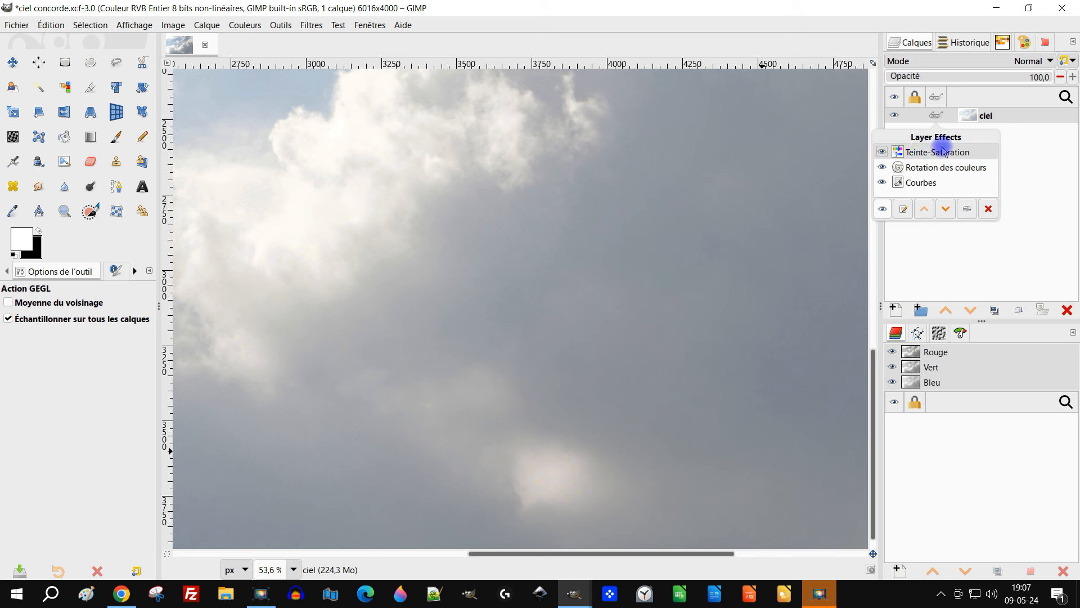
left_click(971, 65)
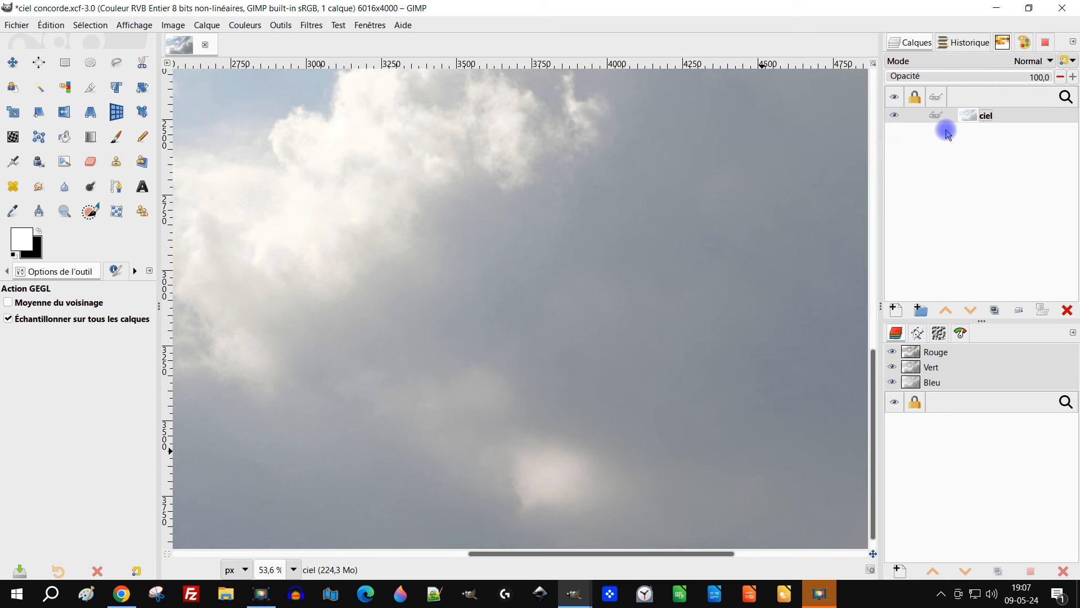
scroll(615, 258, "down", 3, "ctrl")
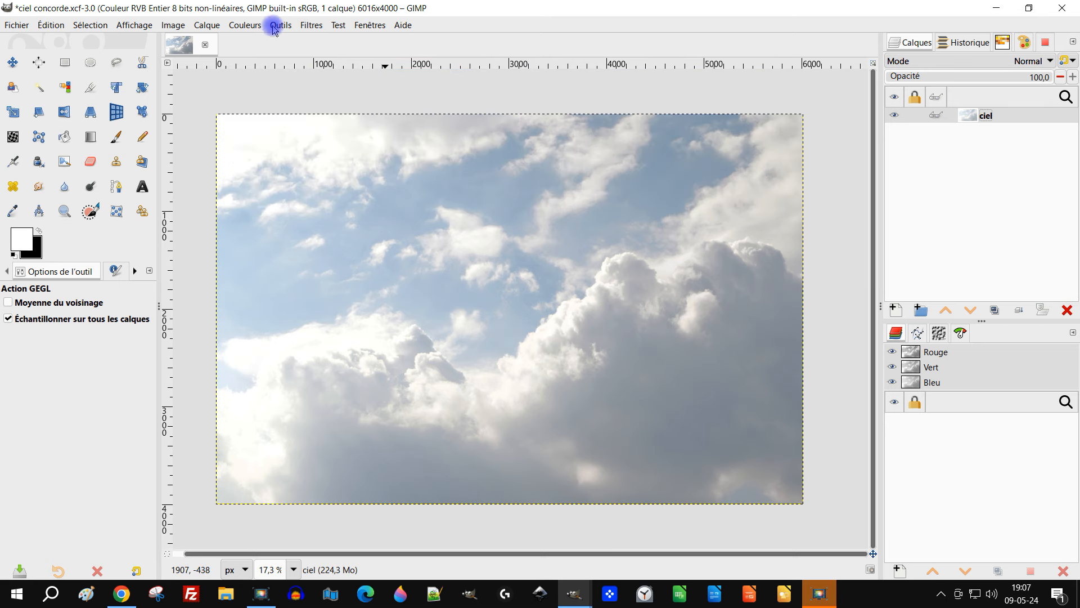
left_click(249, 27)
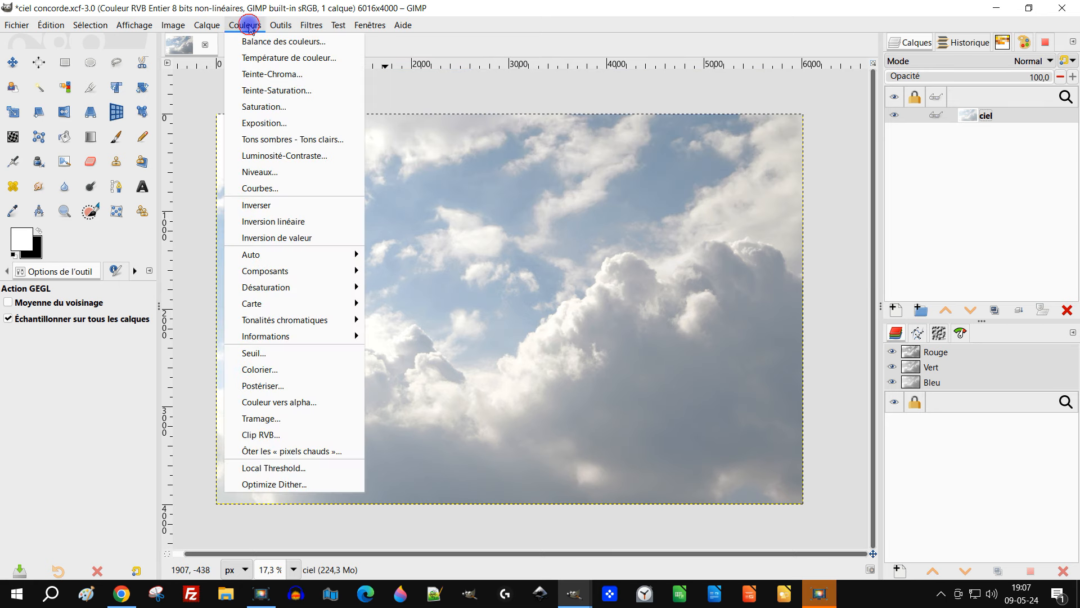
left_click(271, 107)
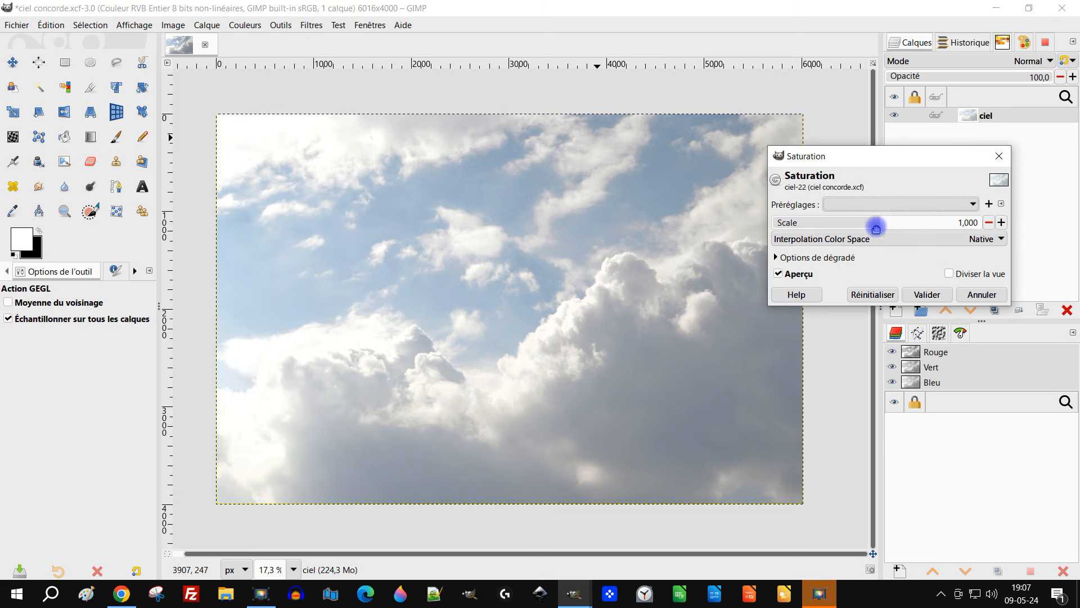
left_click_drag(876, 222, 952, 223)
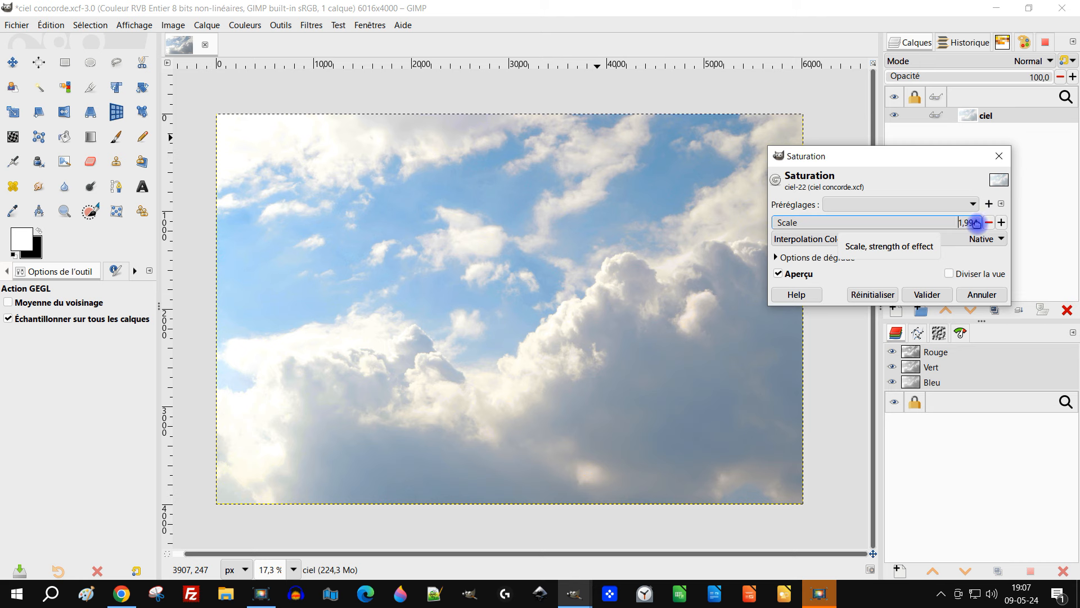
left_click_drag(976, 224, 994, 223)
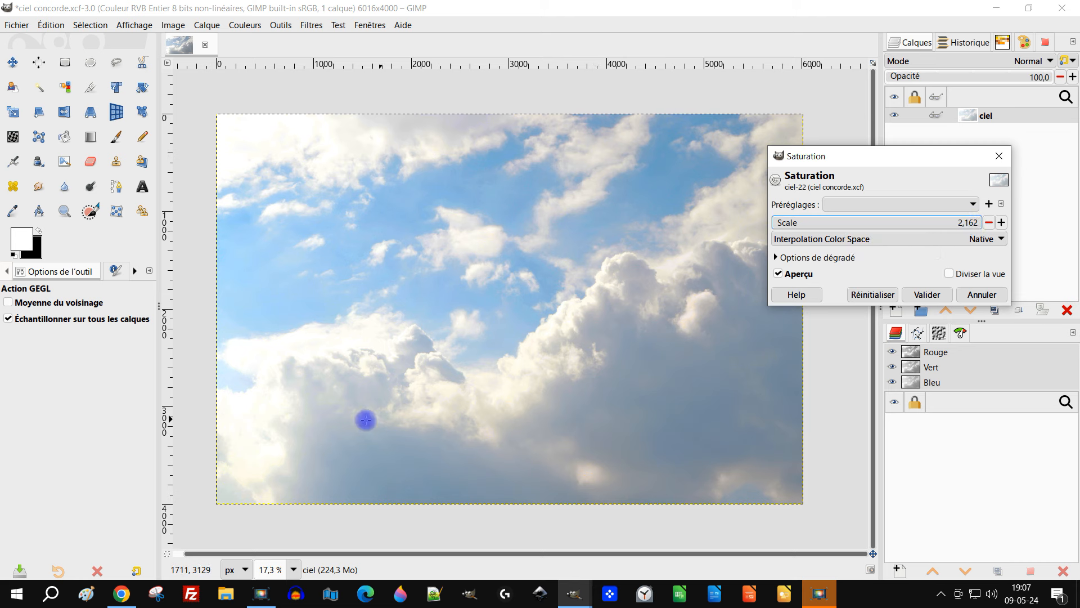
left_click(933, 293)
left_click(939, 117)
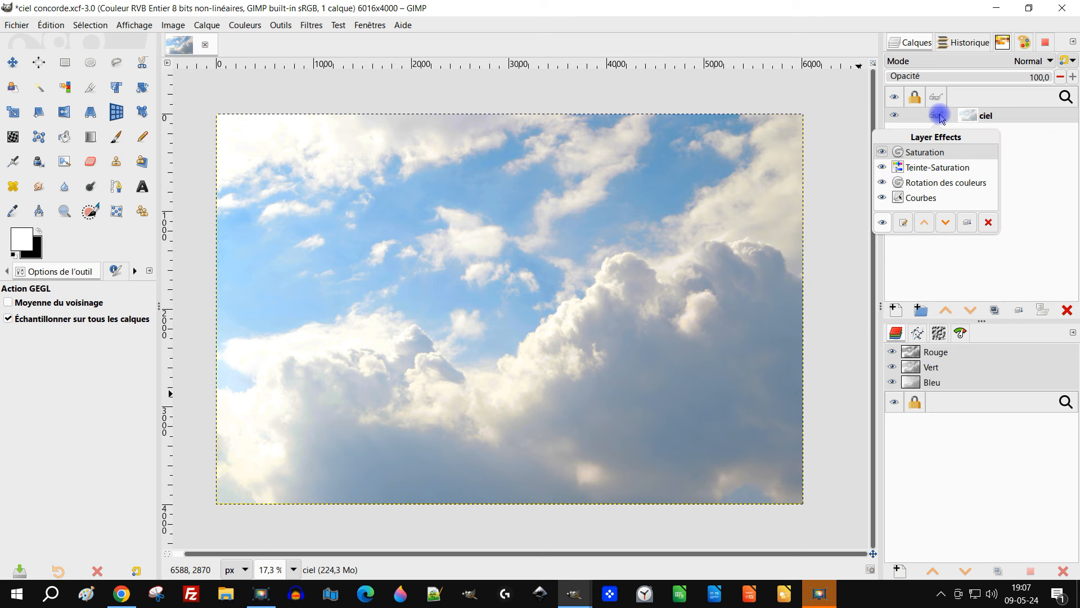
Apply Teinte-Saturation to the ciel layer with the yellow primary's saturation lowered to -65,5, comparing the clouds in the preview.
left_click(245, 25)
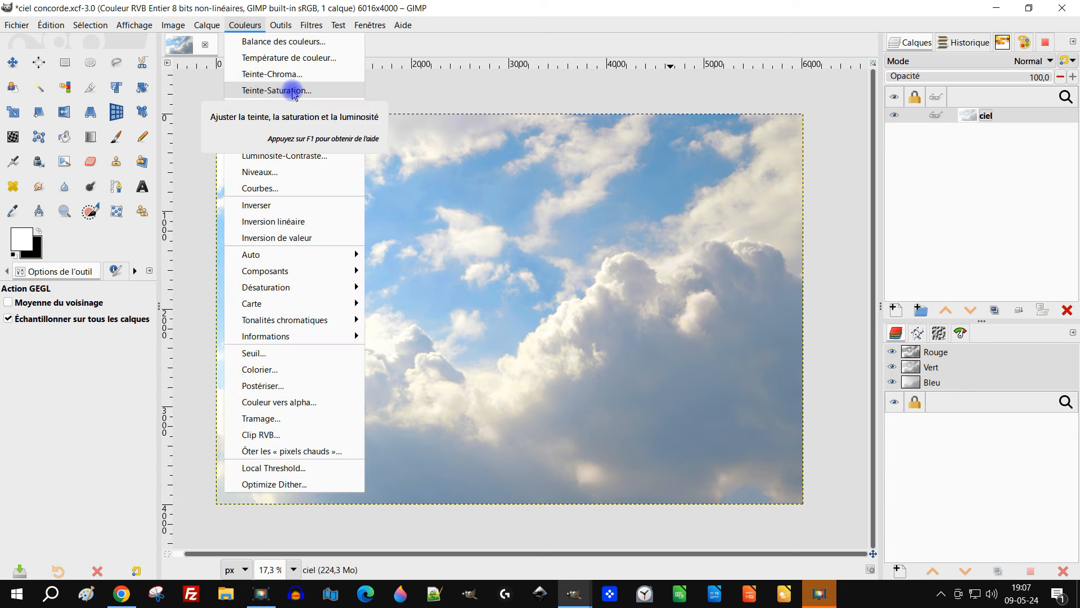
left_click(293, 92)
left_click(866, 268)
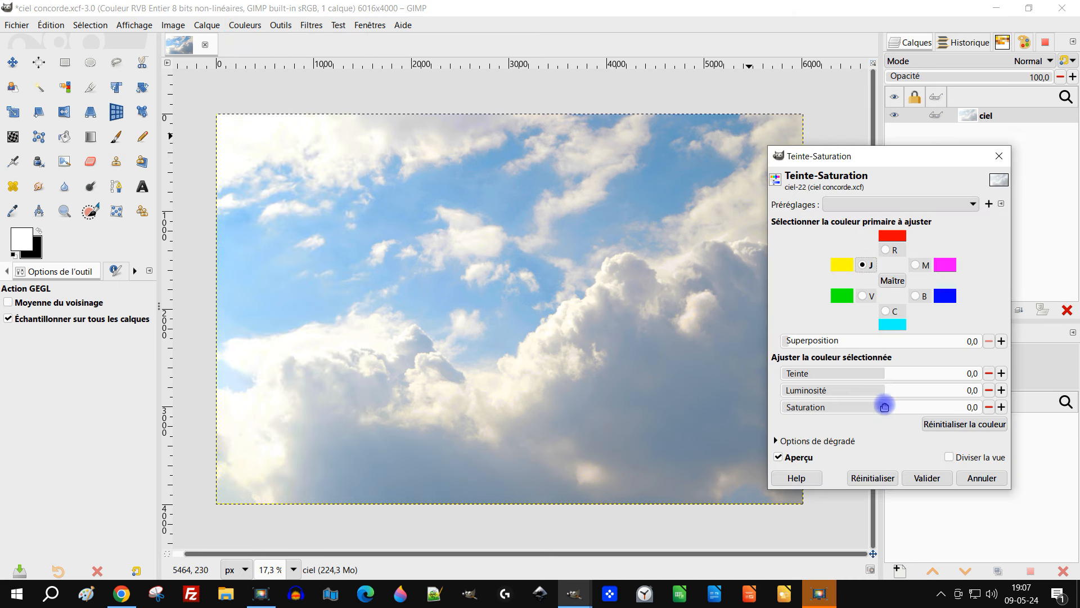
left_click_drag(880, 407, 838, 404)
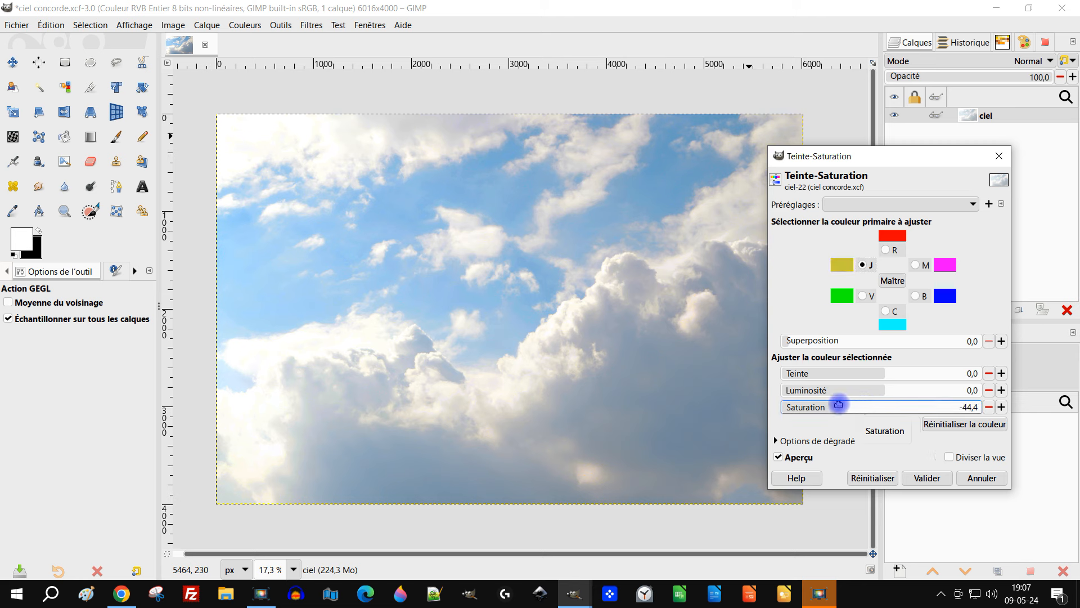
left_click_drag(830, 405, 820, 403)
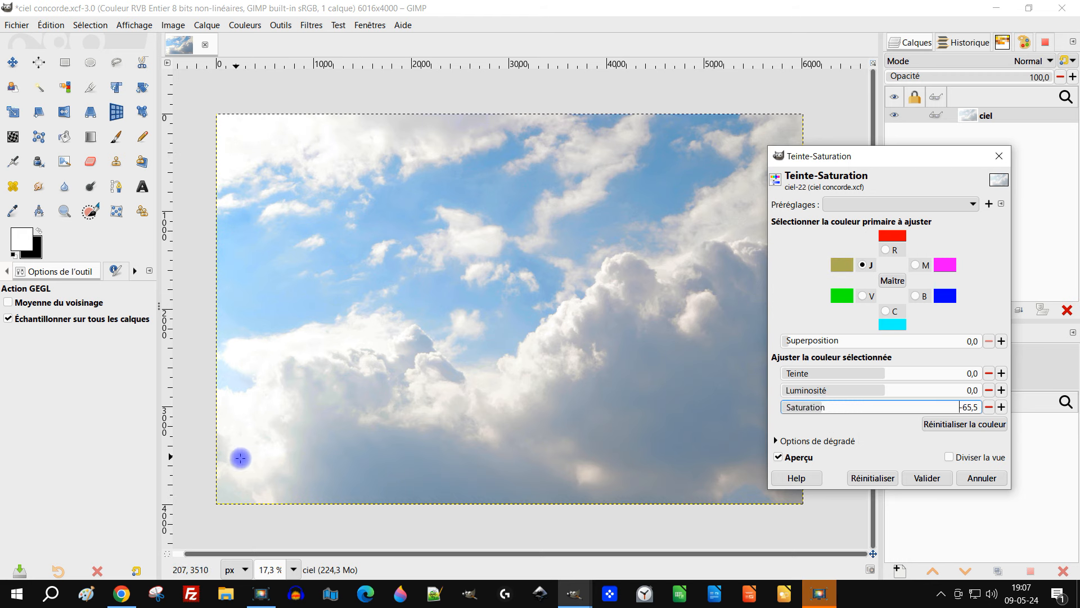
scroll(273, 442, "up", 2)
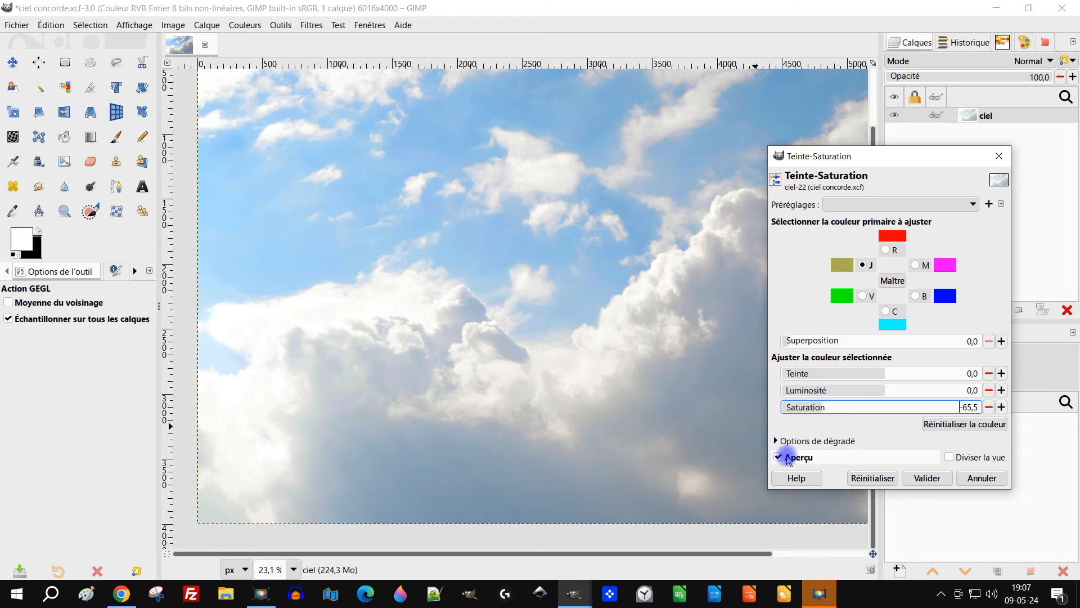
left_click(778, 458)
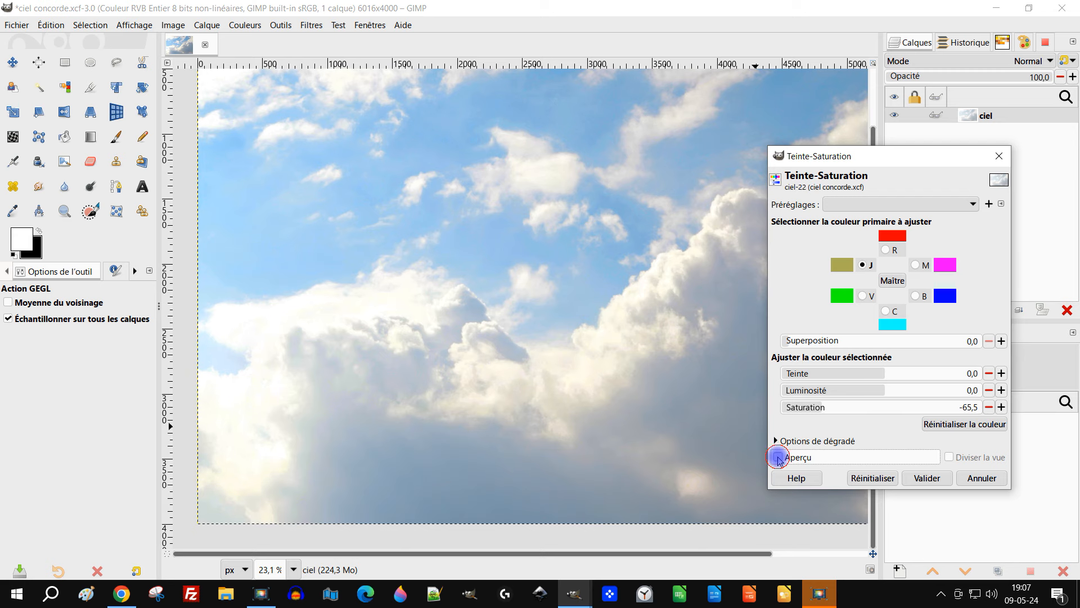
scroll(556, 419, "down", 2)
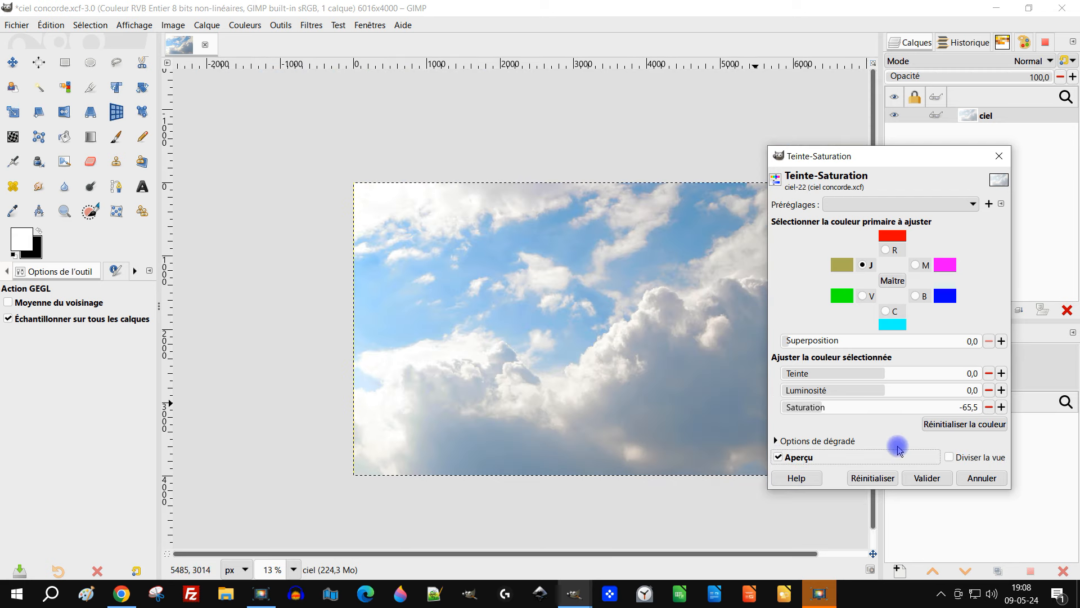
left_click(927, 478)
Examine the color of the blue sky and the clouds along the image's upper edge at close range.
left_click_drag(699, 429, 584, 364)
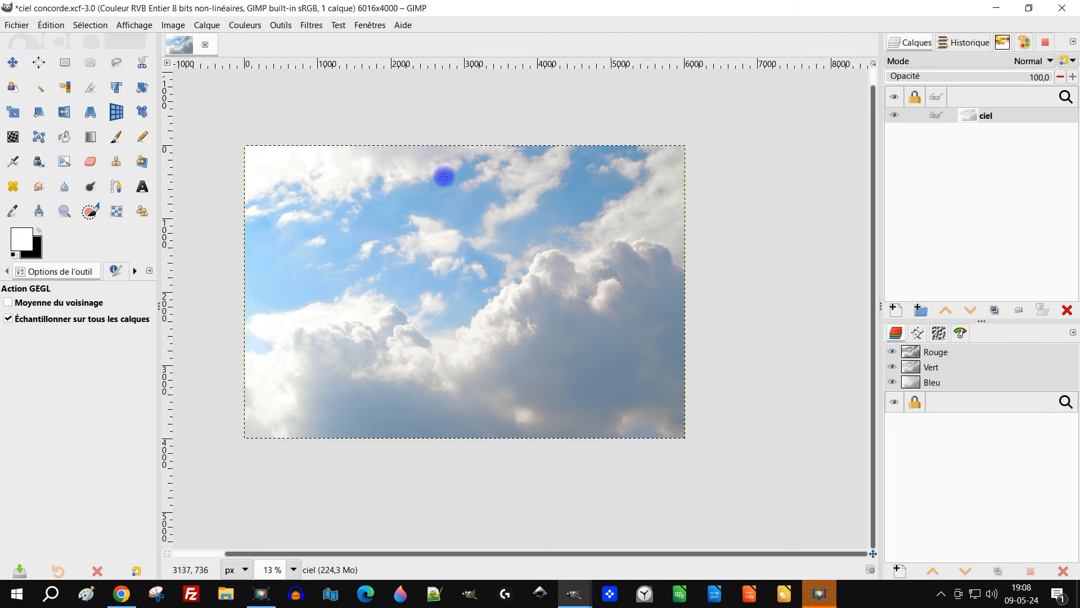
scroll(265, 180, "up", 3)
scroll(304, 152, "up", 1)
left_click_drag(434, 164, 225, 276)
left_click_drag(827, 241, 492, 262)
scroll(491, 243, "up", 2)
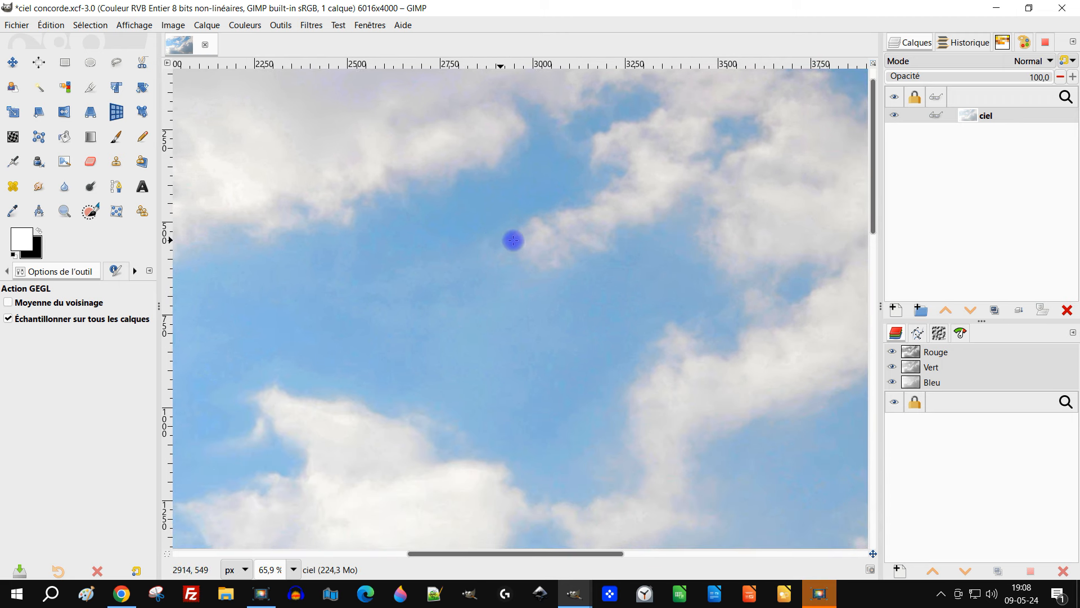
scroll(571, 232, "down", 1)
left_click_drag(572, 232, 564, 290)
left_click_drag(410, 170, 400, 268)
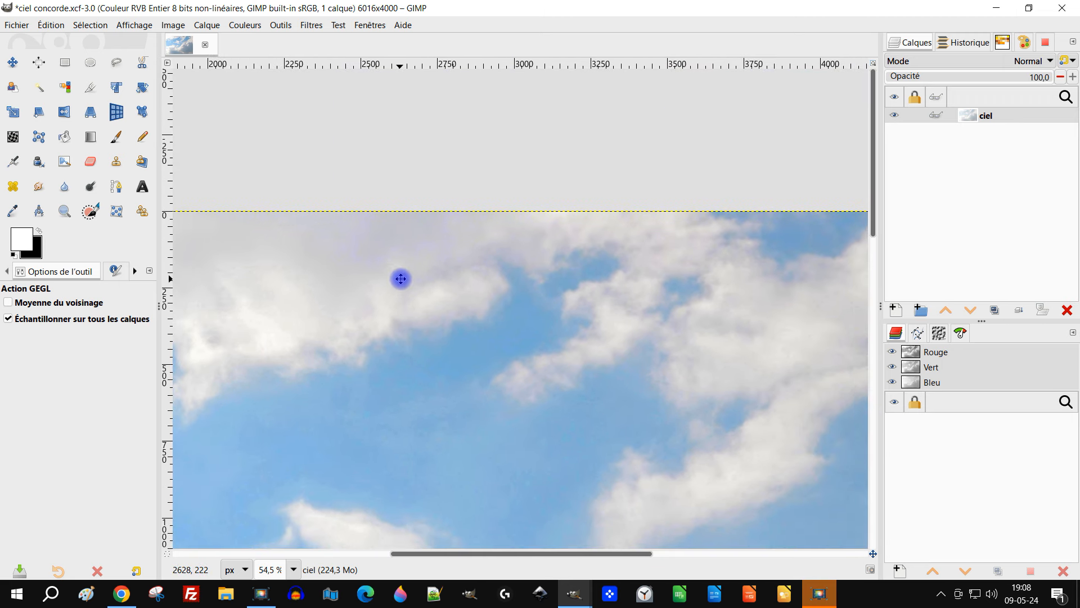
left_click(112, 66)
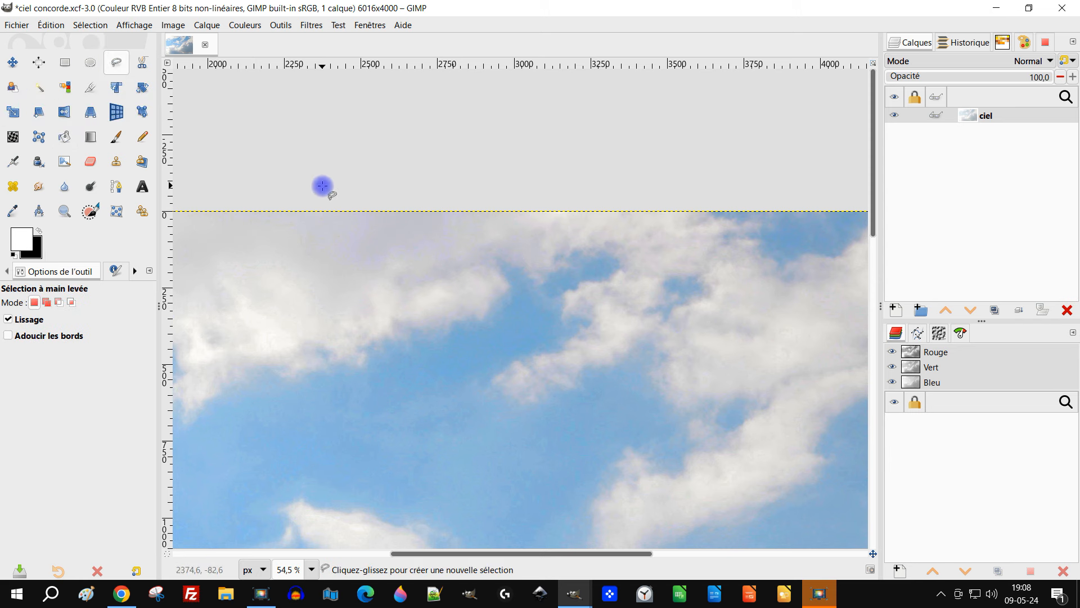
scroll(461, 208, "down", 5)
scroll(485, 243, "down", 3, "ctrl")
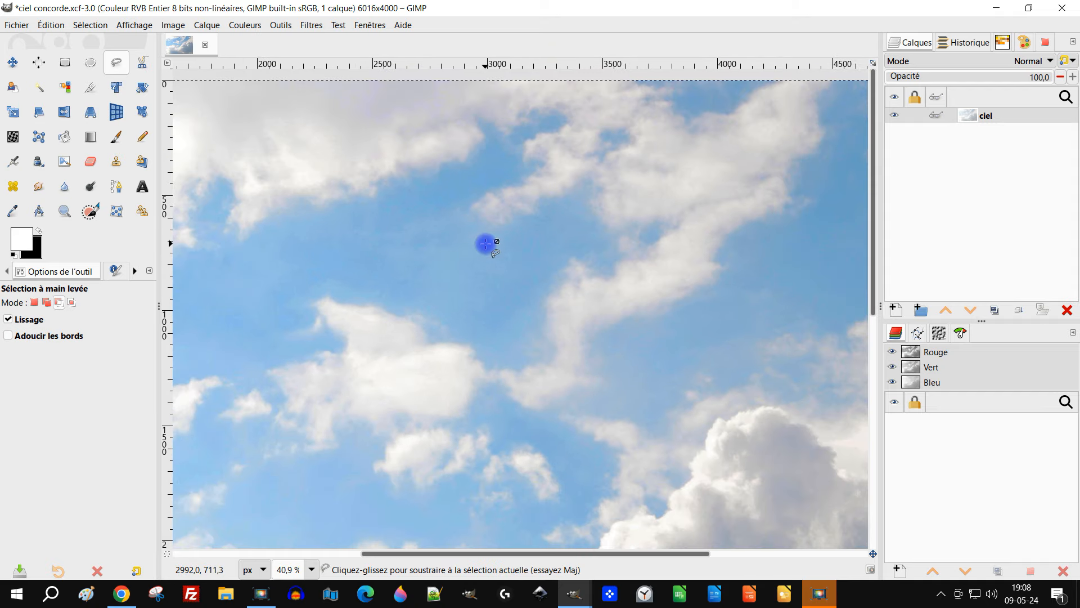
scroll(486, 243, "up", 2, "ctrl")
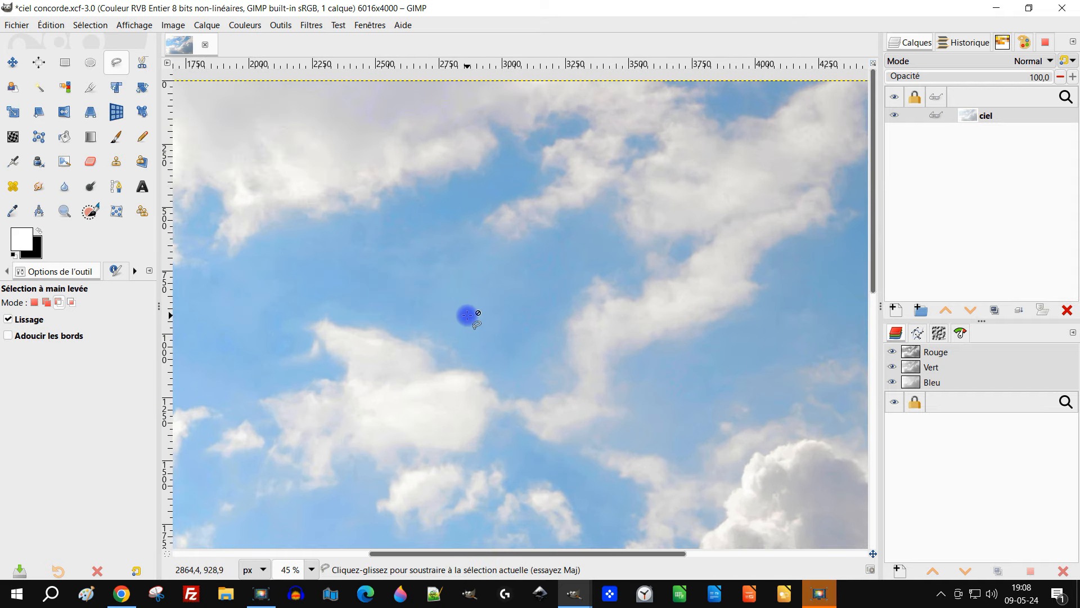
scroll(468, 316, "up", 1, "ctrl")
mouse_move(451, 177)
left_mouse_down()
mouse_move(260, 233)
mouse_move(246, 260)
mouse_move(261, 301)
mouse_move(253, 333)
mouse_move(267, 352)
mouse_move(287, 321)
mouse_move(309, 314)
left_mouse_up()
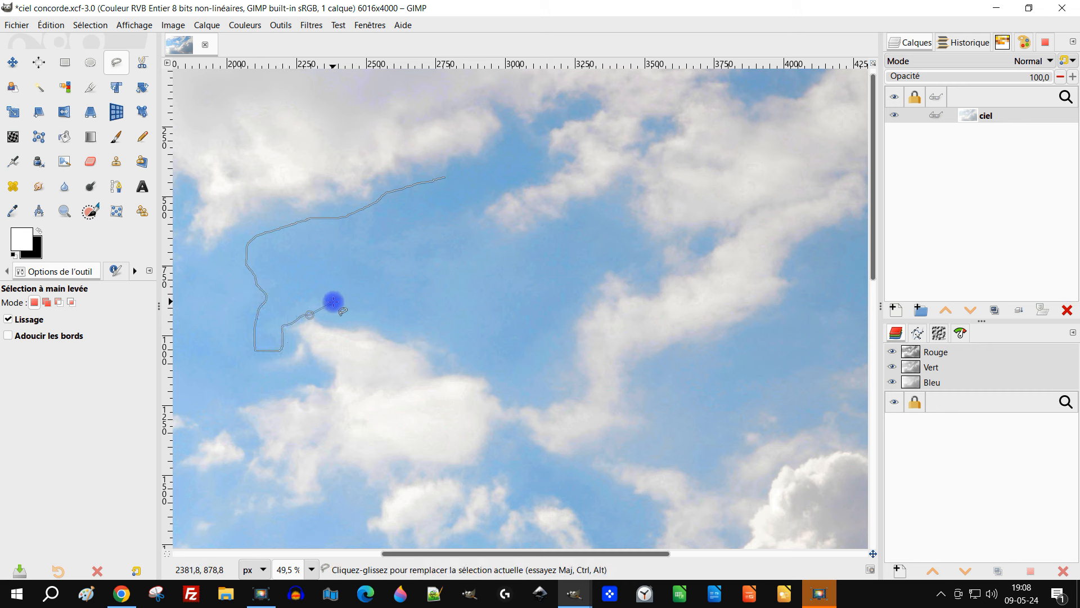
key("Escape")
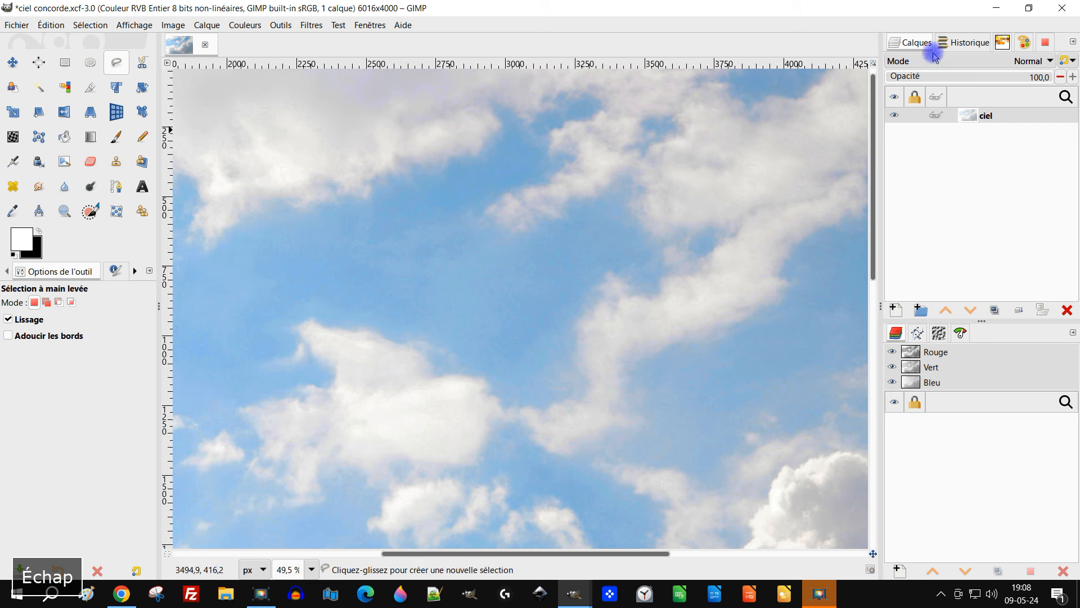
Compare the sky without the Saturation and topmost Teinte-Saturation effects, and set the Rotation des couleurs destination range from 167,32 to 205,82.
left_click(936, 116)
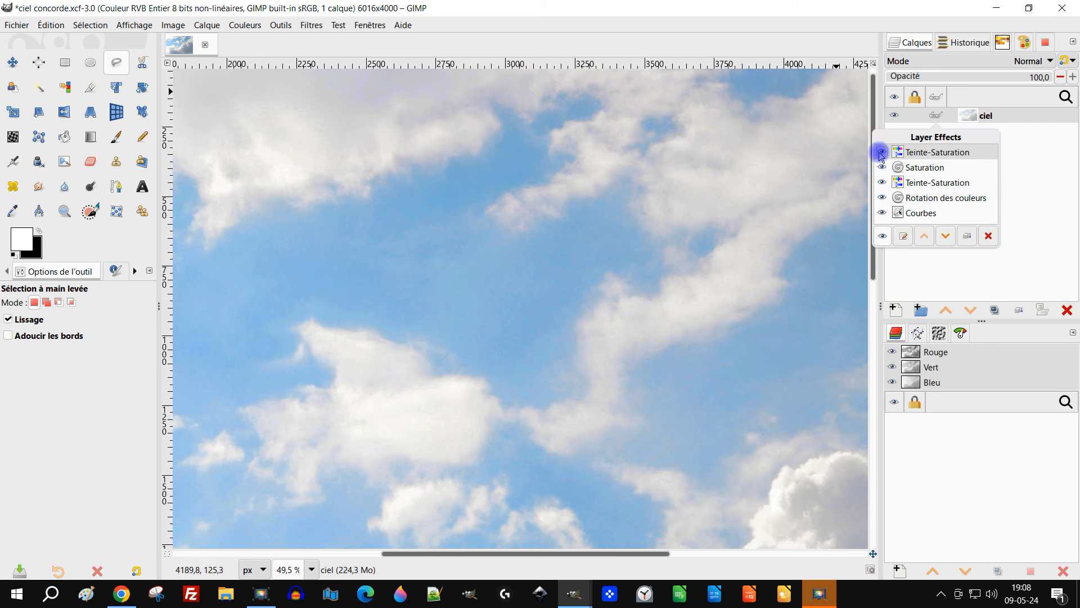
left_click(882, 181)
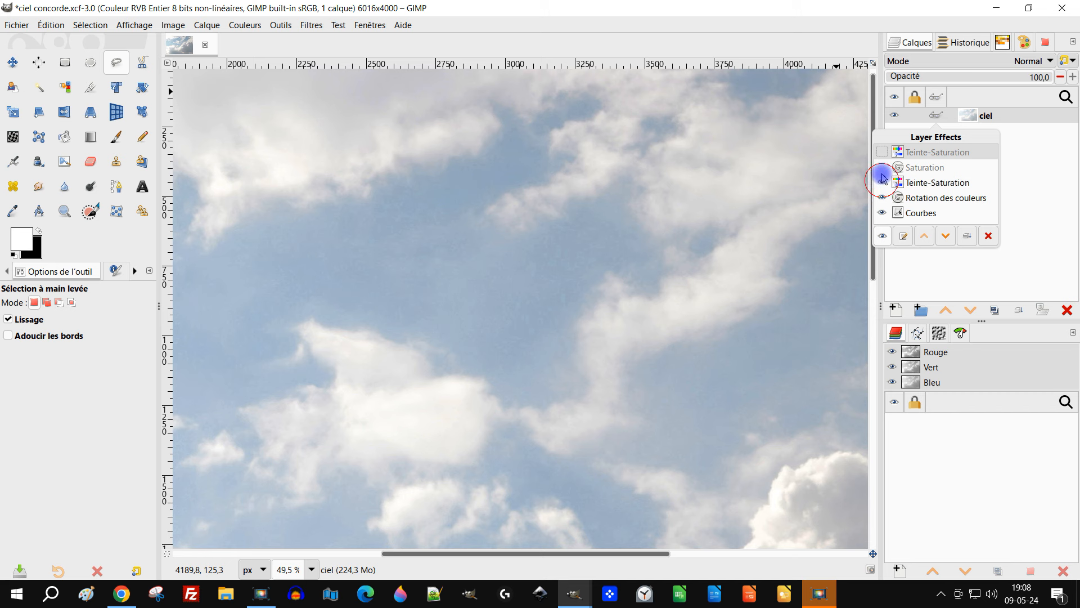
left_click(882, 152)
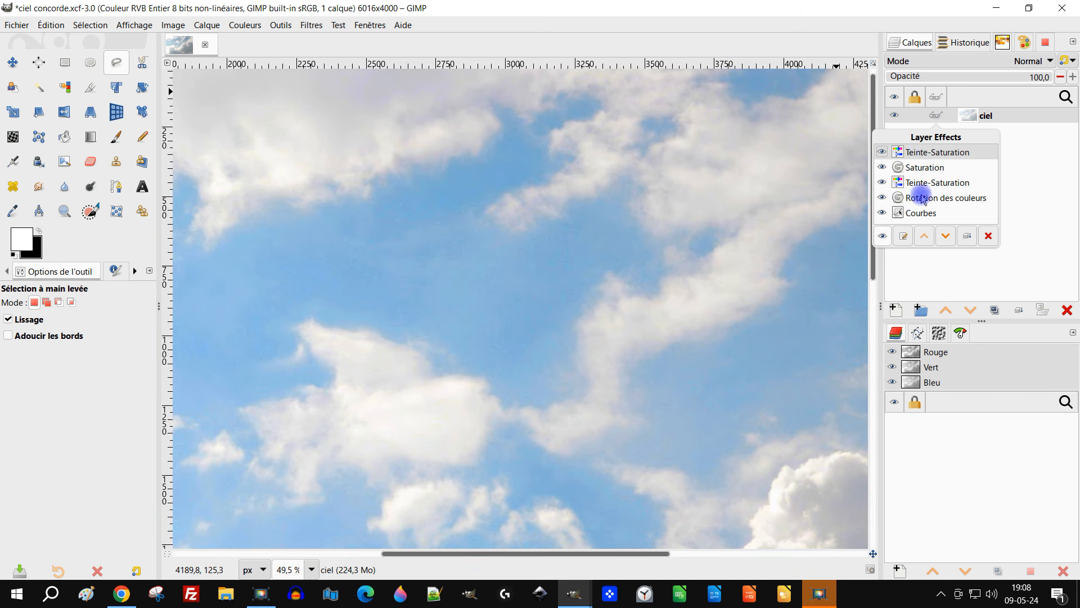
left_click(903, 238)
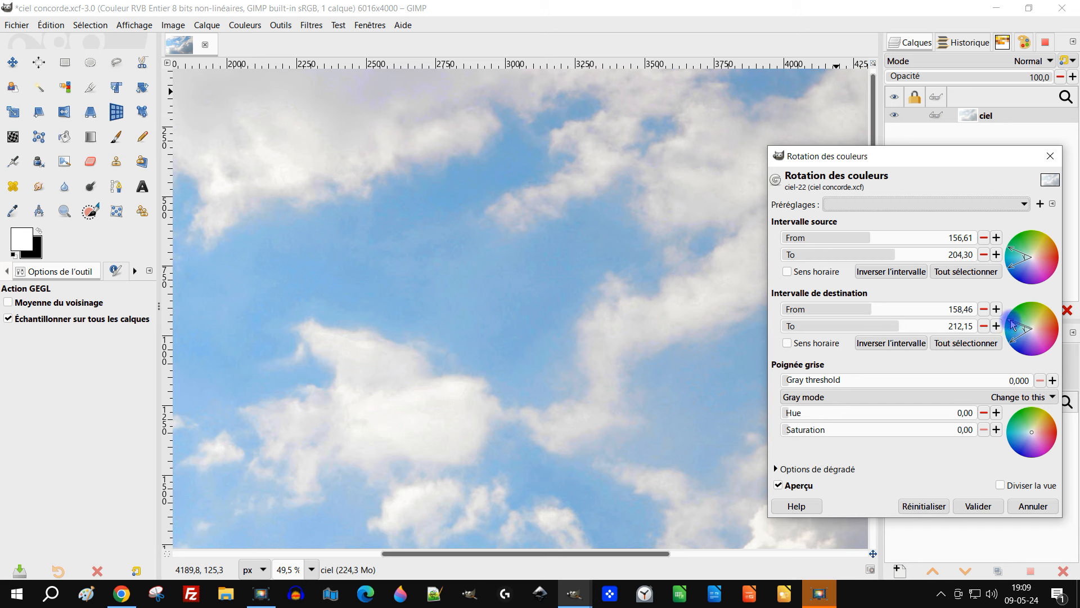
left_click_drag(1010, 328, 1016, 357)
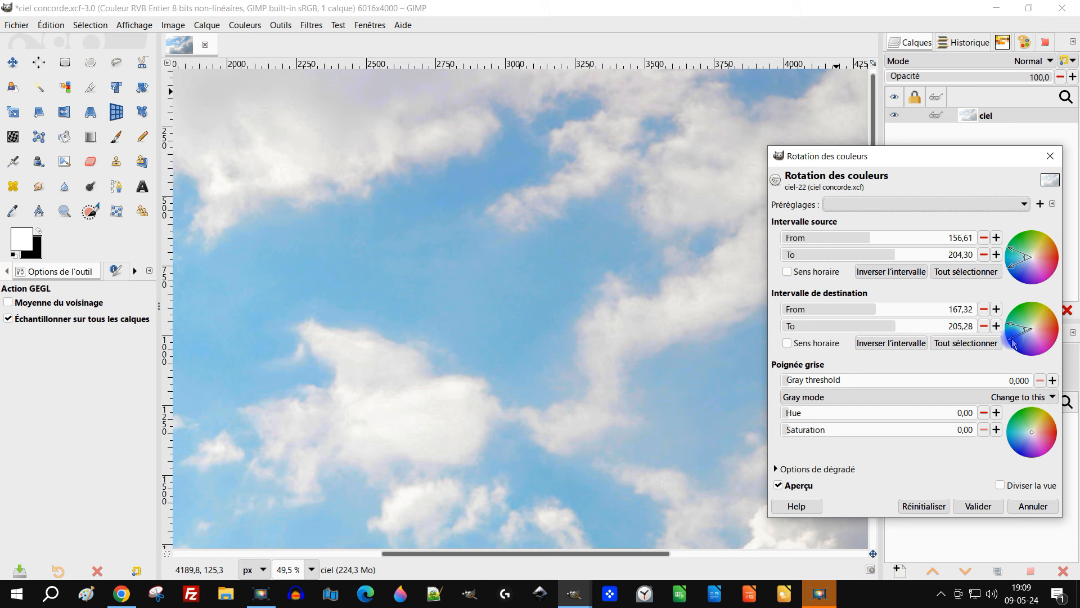
left_click(984, 327)
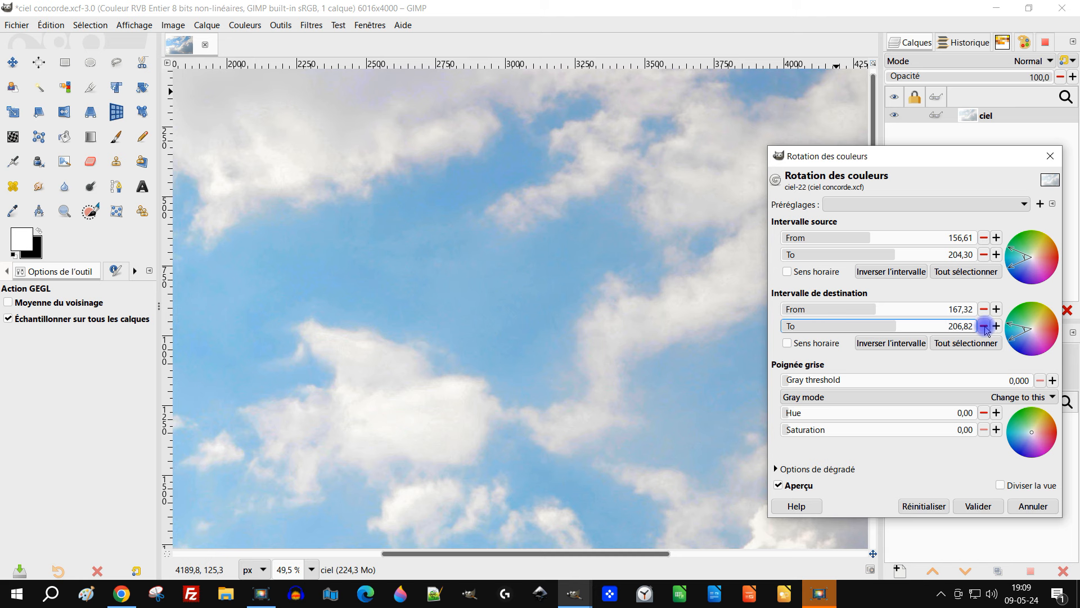
left_click(983, 326)
left_click(995, 326)
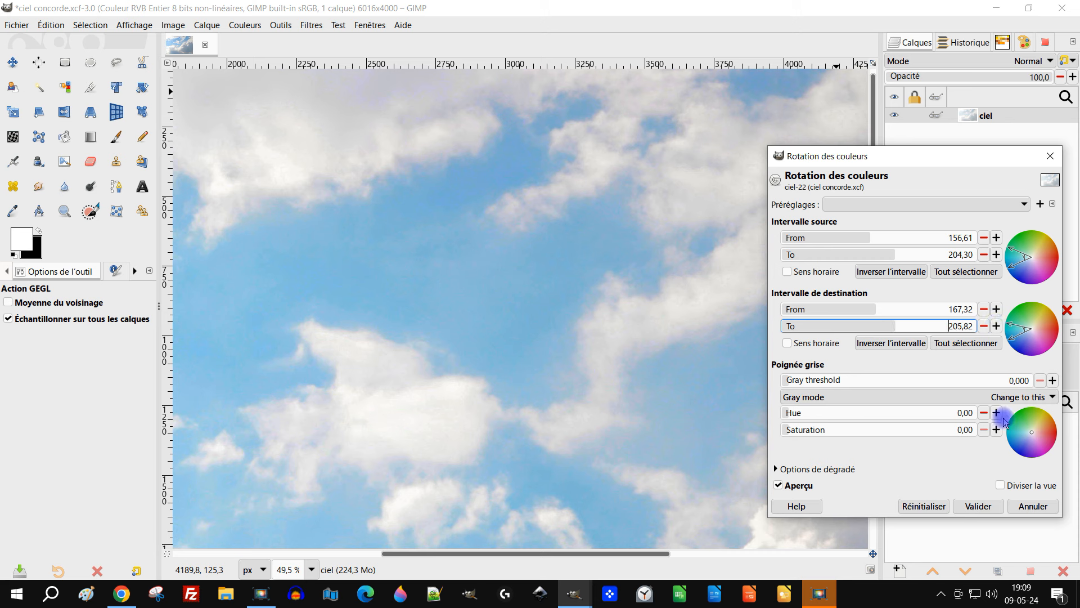
left_click(976, 505)
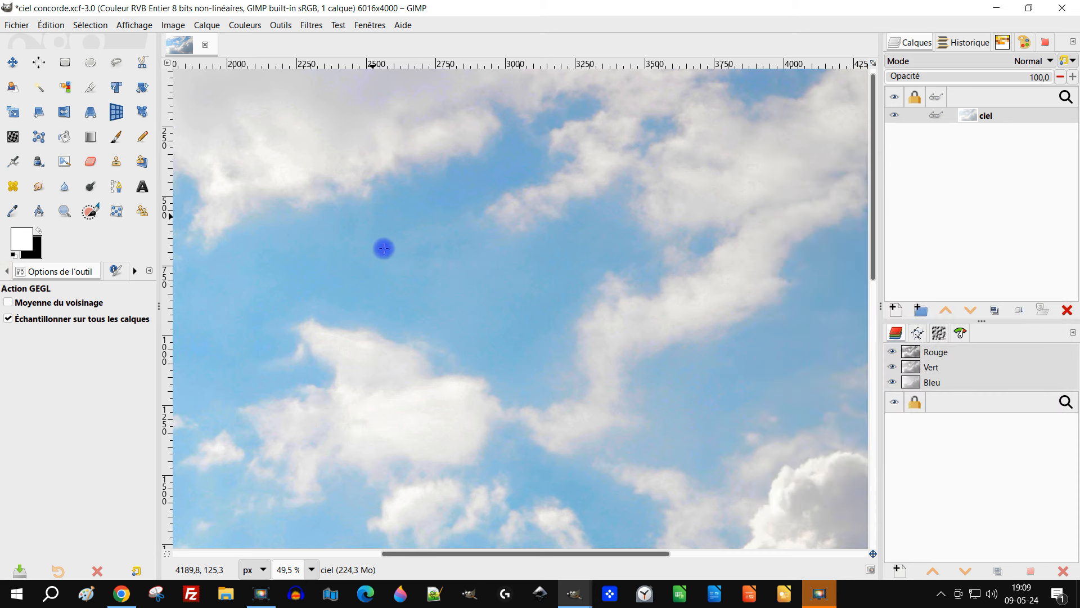
Draw a closed freehand selection around the purplish-gray cloud at the image's upper edge, from about 2220 to 3570 px across.
scroll(421, 233, "up", 5)
scroll(444, 127, "up", 1)
scroll(446, 139, "up", 2)
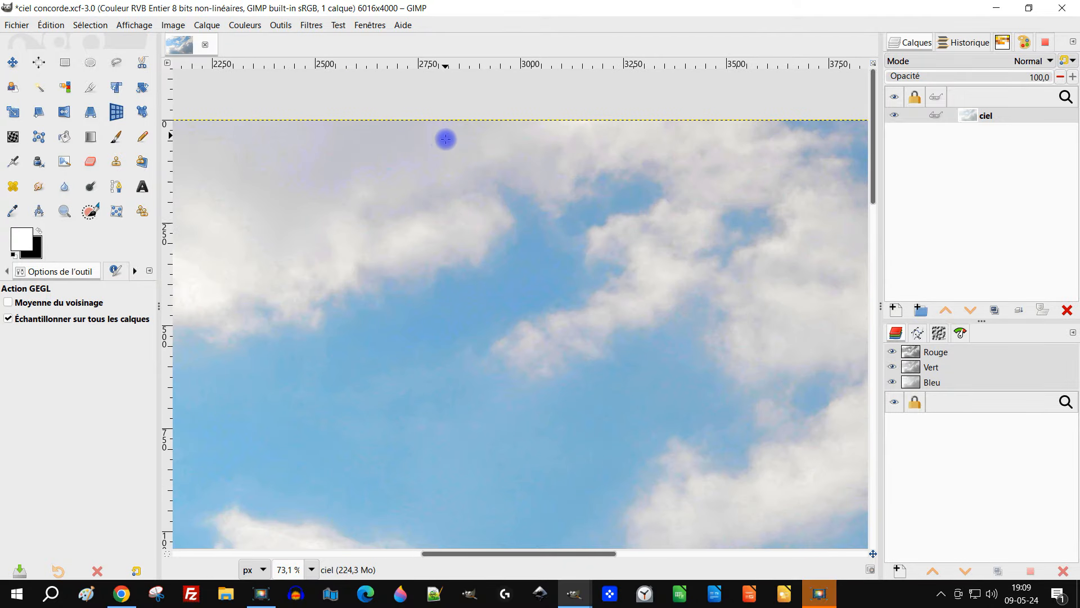
left_click(116, 62)
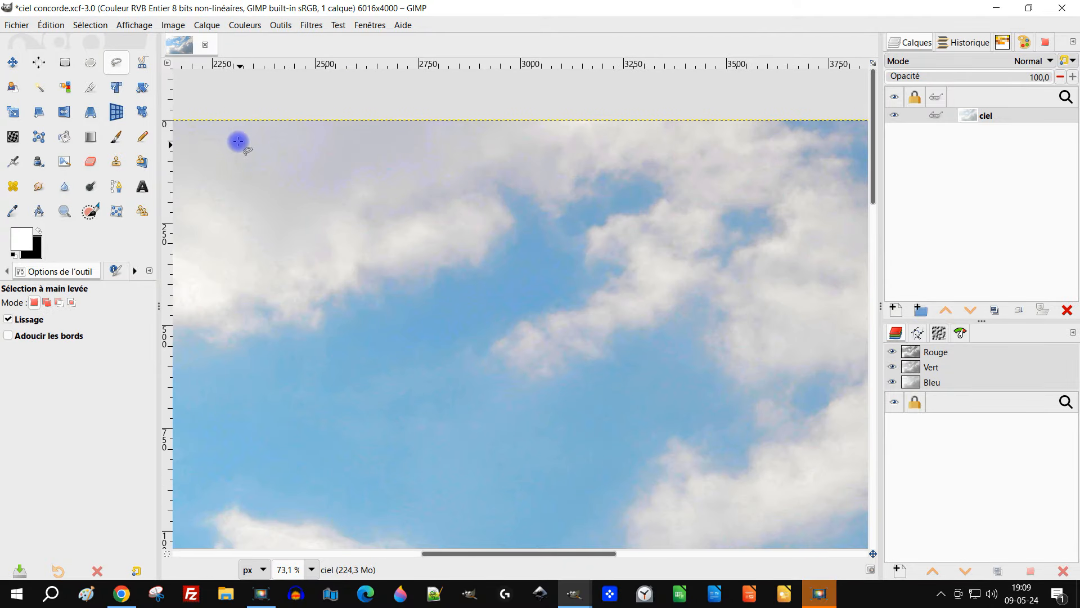
mouse_move(201, 117)
left_mouse_down()
mouse_move(199, 162)
mouse_move(280, 256)
mouse_move(338, 261)
mouse_move(446, 236)
mouse_move(463, 225)
mouse_move(461, 192)
mouse_move(480, 174)
mouse_move(538, 204)
mouse_move(566, 206)
mouse_move(614, 167)
mouse_move(651, 165)
mouse_move(677, 181)
mouse_move(683, 201)
mouse_move(657, 246)
mouse_move(692, 229)
mouse_move(744, 173)
mouse_move(752, 125)
mouse_move(515, 71)
left_mouse_up()
left_click(232, 93)
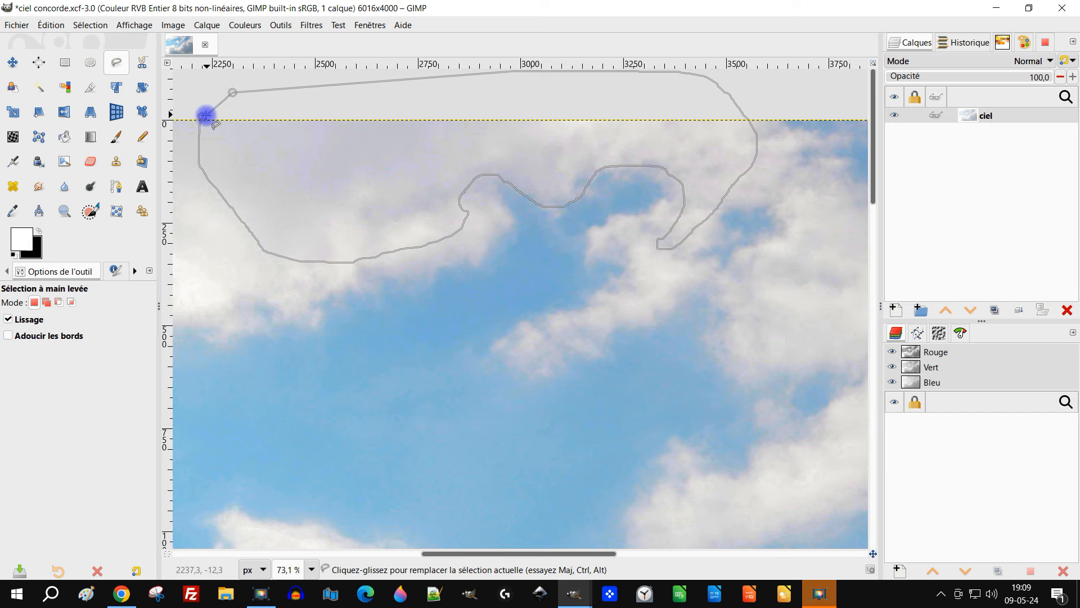
left_click(205, 115)
key("Return")
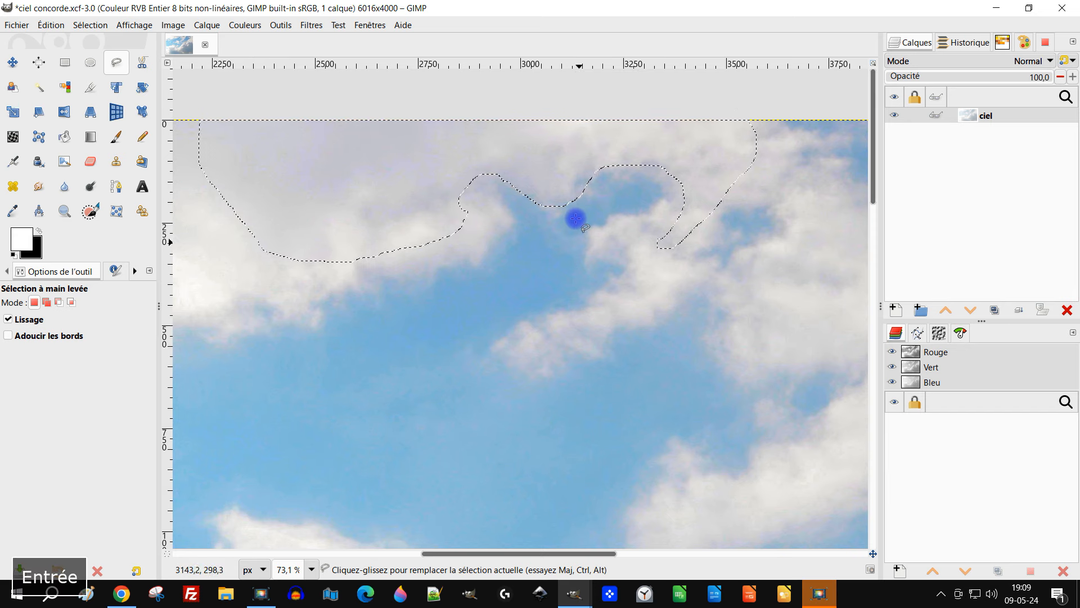
Apply Teinte-Saturation to the selected upper cloud area with the master saturation lowered to -71,3, comparing the result through the preview.
scroll(573, 232, "down", 8)
scroll(568, 207, "up", 8)
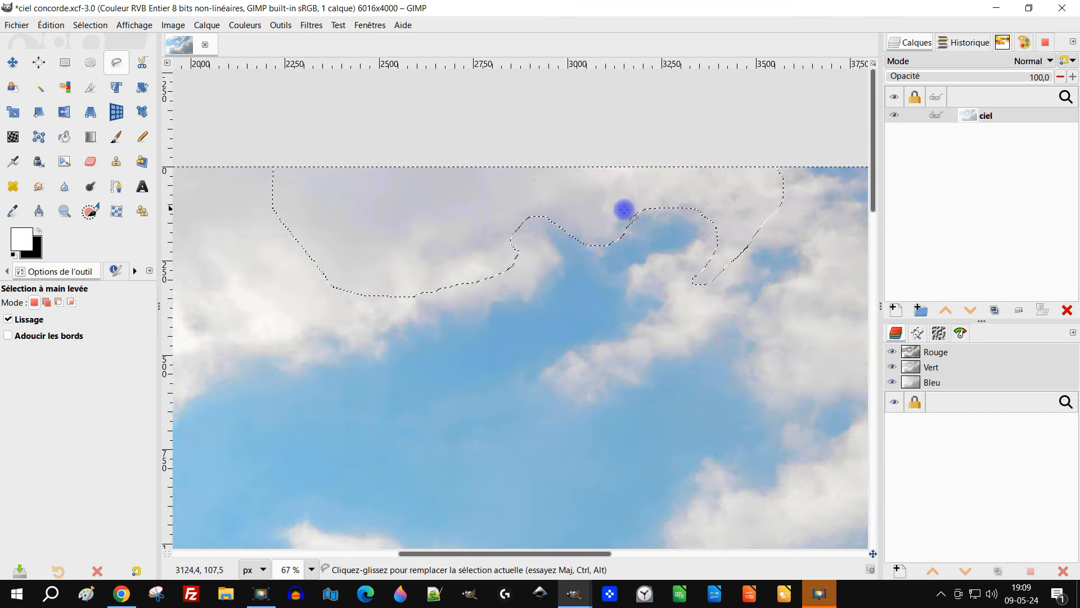
left_click(245, 25)
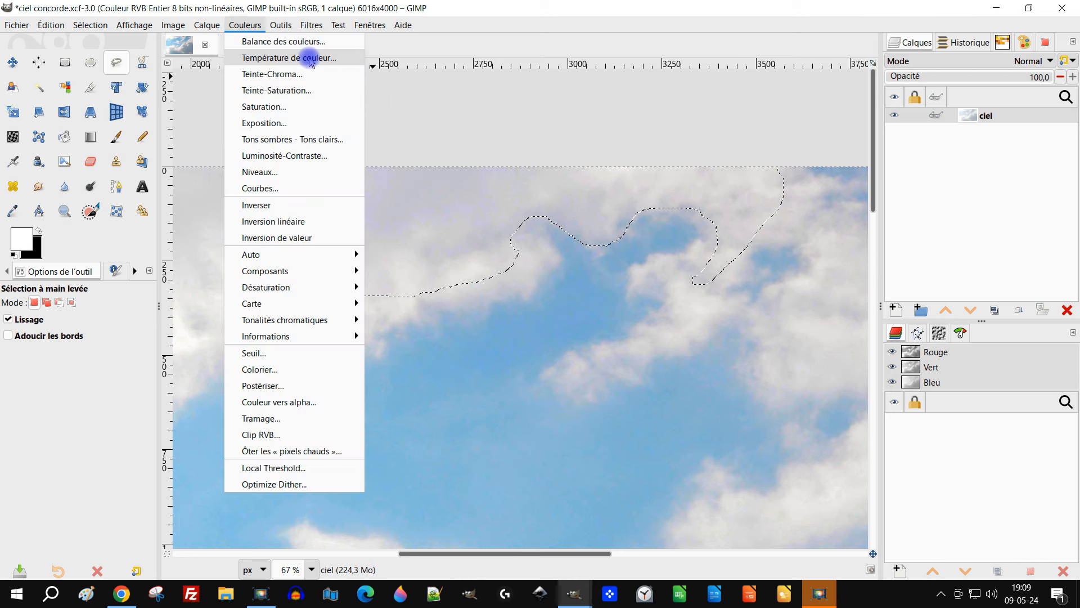
left_click(298, 91)
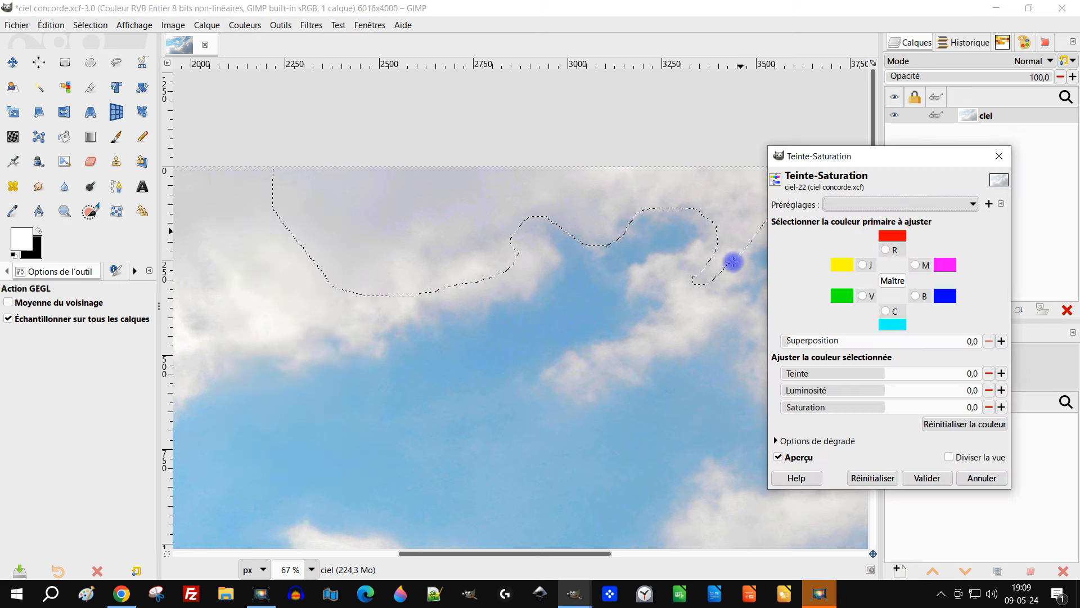
left_click_drag(880, 408, 813, 407)
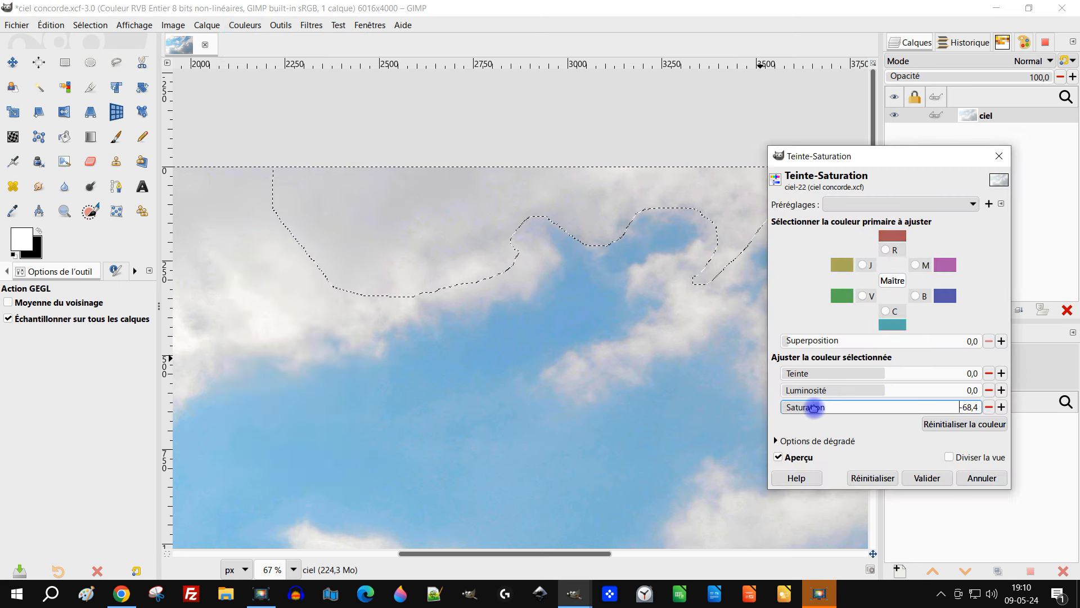
left_click(787, 457)
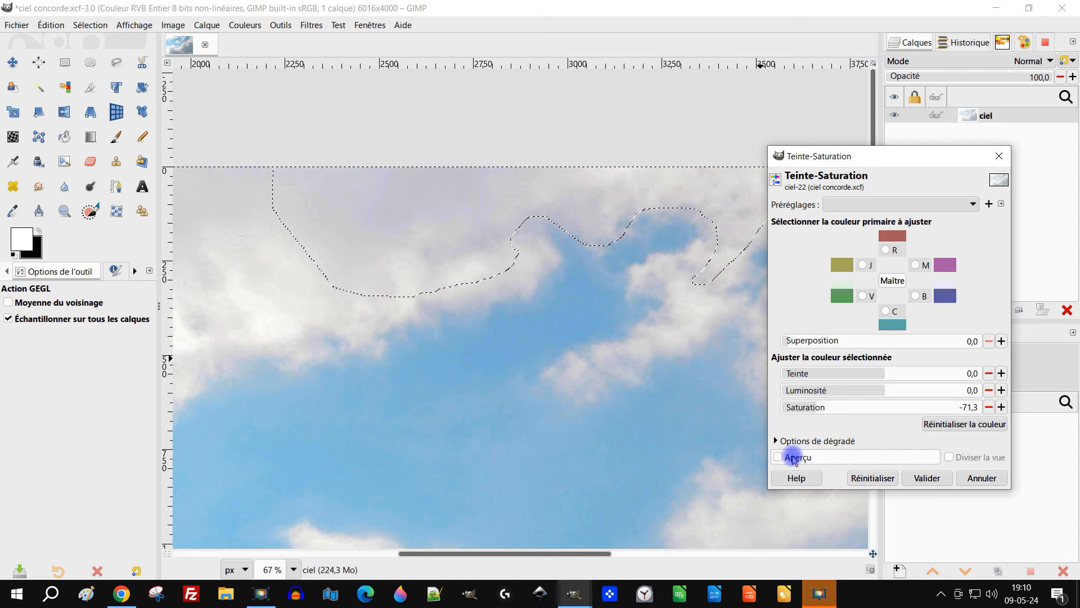
scroll(510, 204, "up", 2)
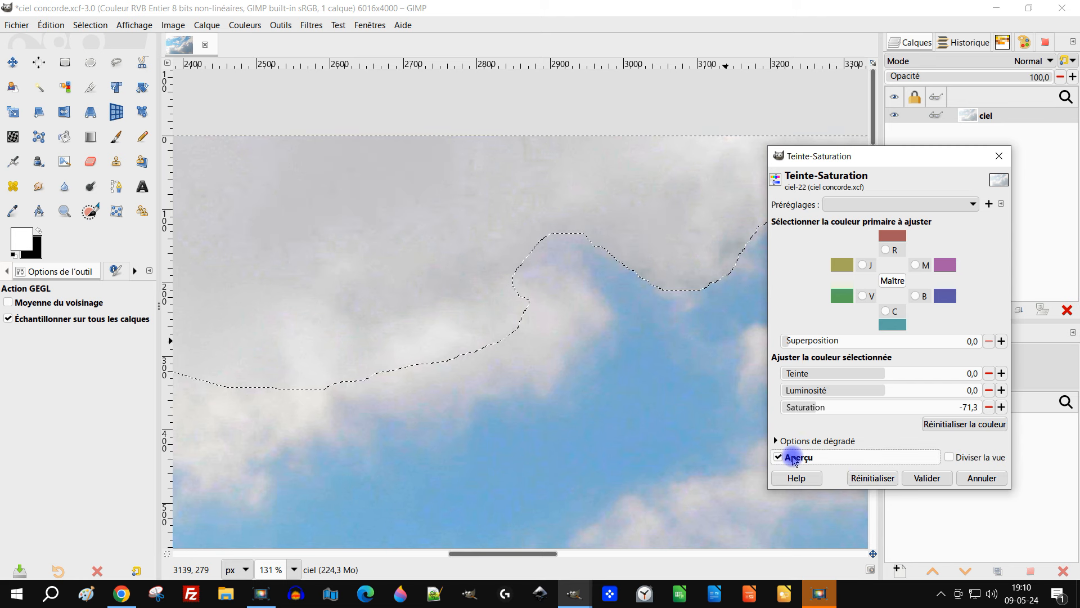
left_click(927, 478)
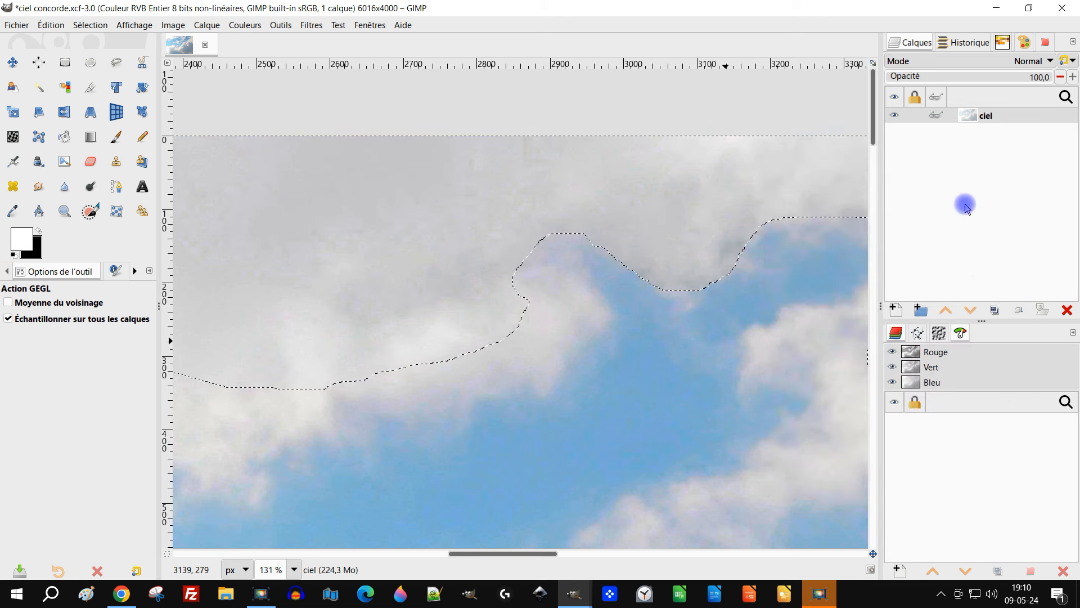
Check the layer effects of ciel and remove the selection around the upper cloud.
left_click(937, 115)
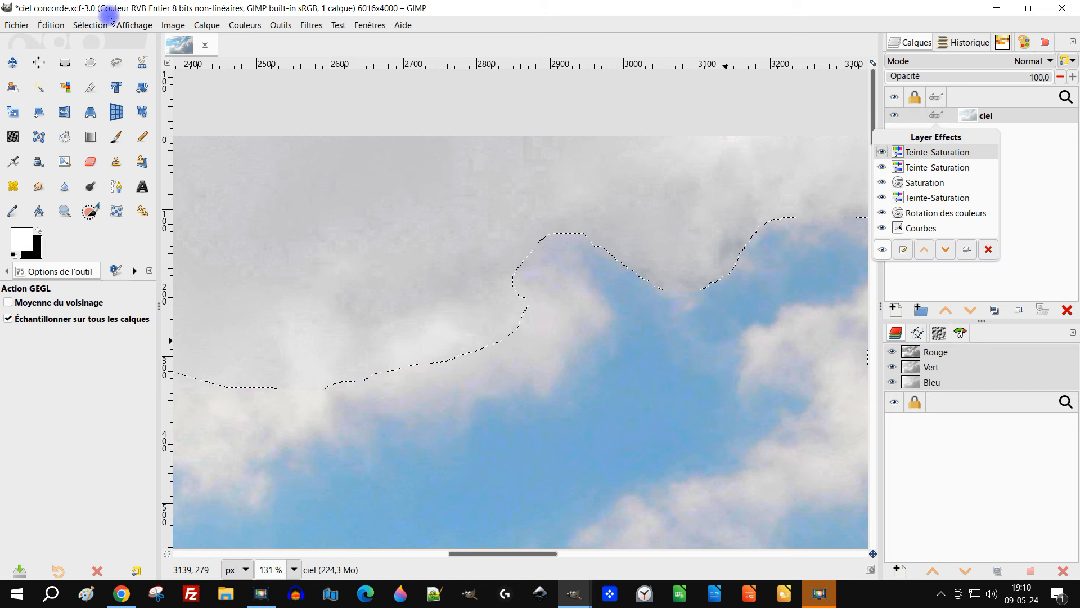
left_click(88, 25)
left_click(90, 25)
left_click(88, 62)
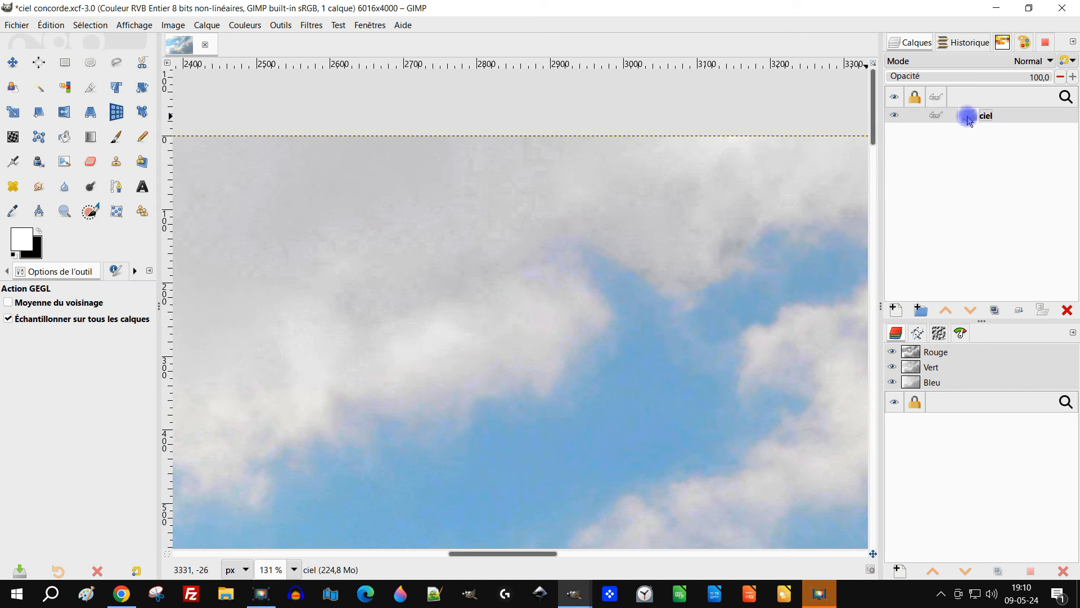
Review the list of layer effects on ciel and examine the corrected sky across the whole image.
left_click(936, 115)
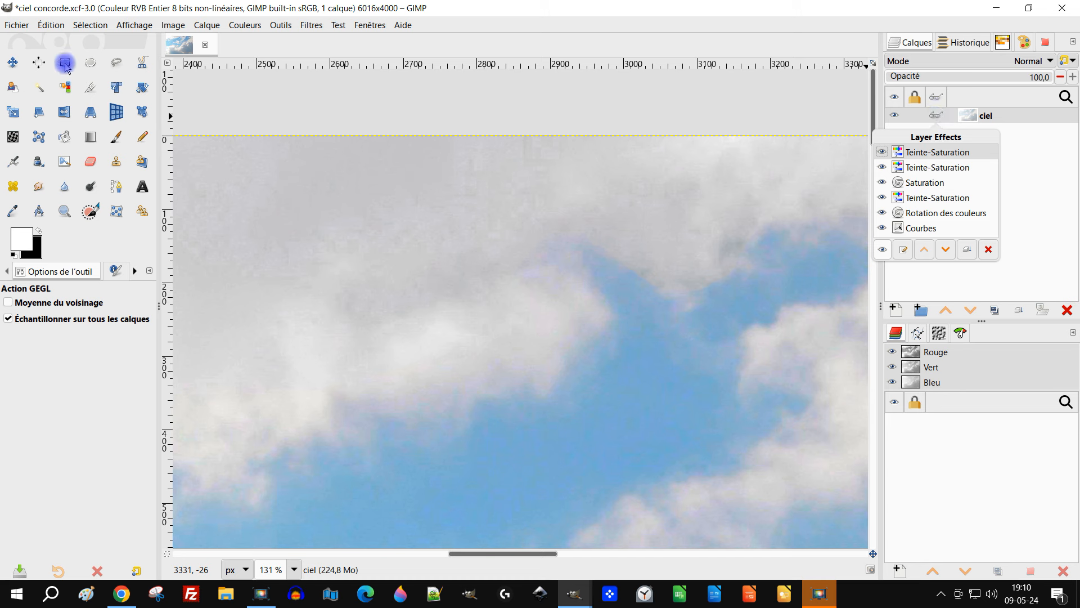
left_click(1049, 254)
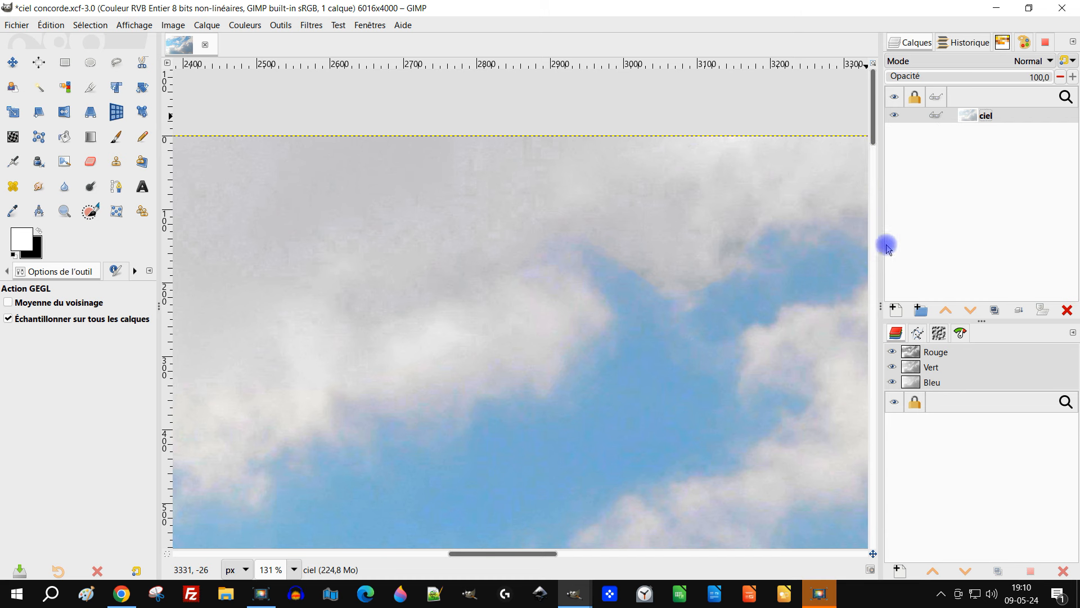
left_click(938, 116)
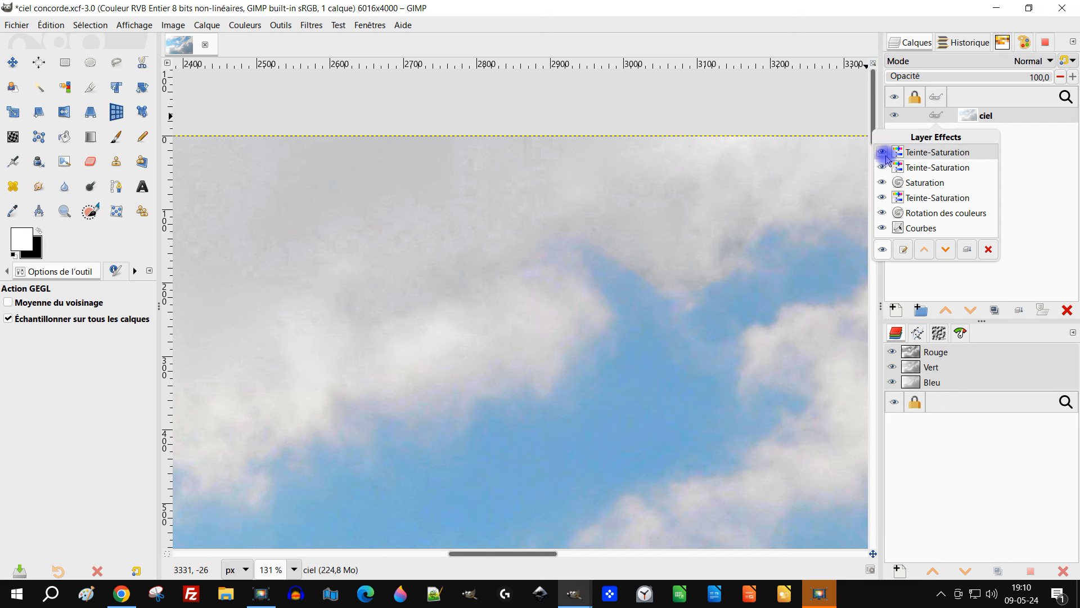
left_click(1042, 230)
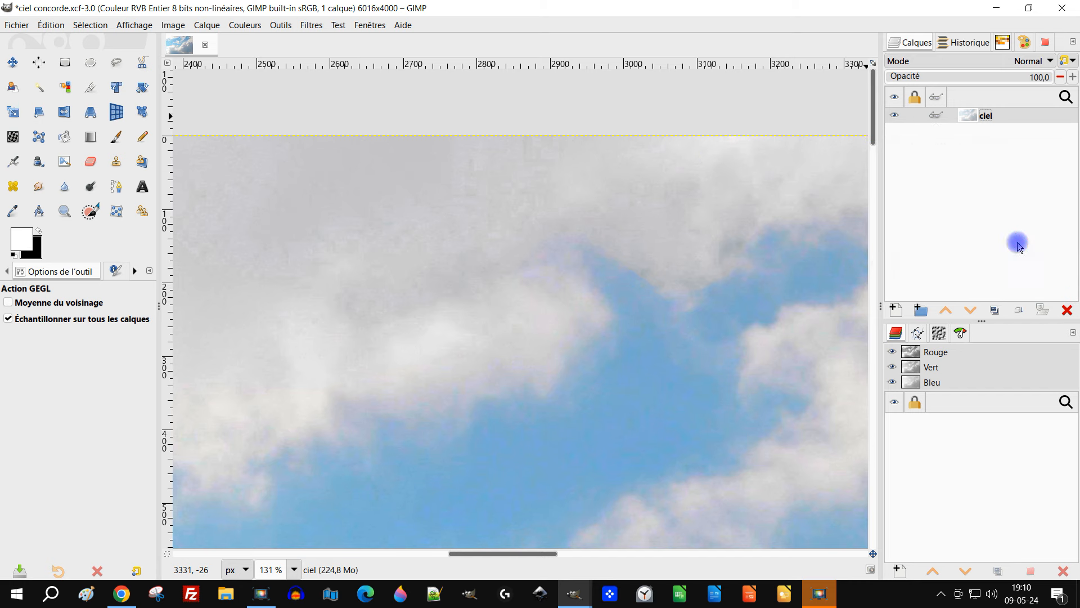
scroll(581, 337, "down", 6)
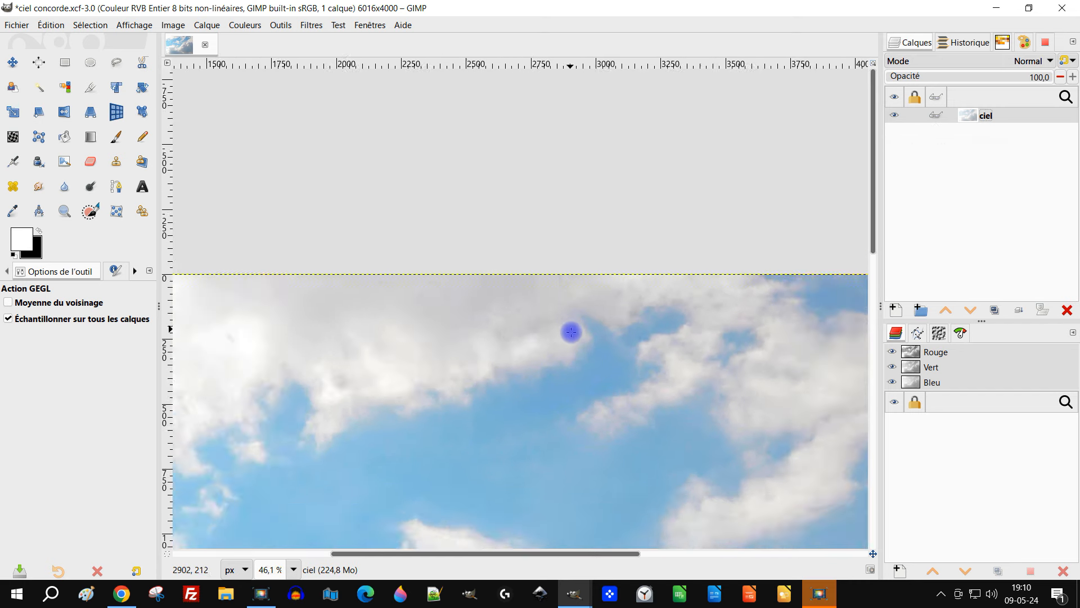
scroll(589, 362, "down", 4)
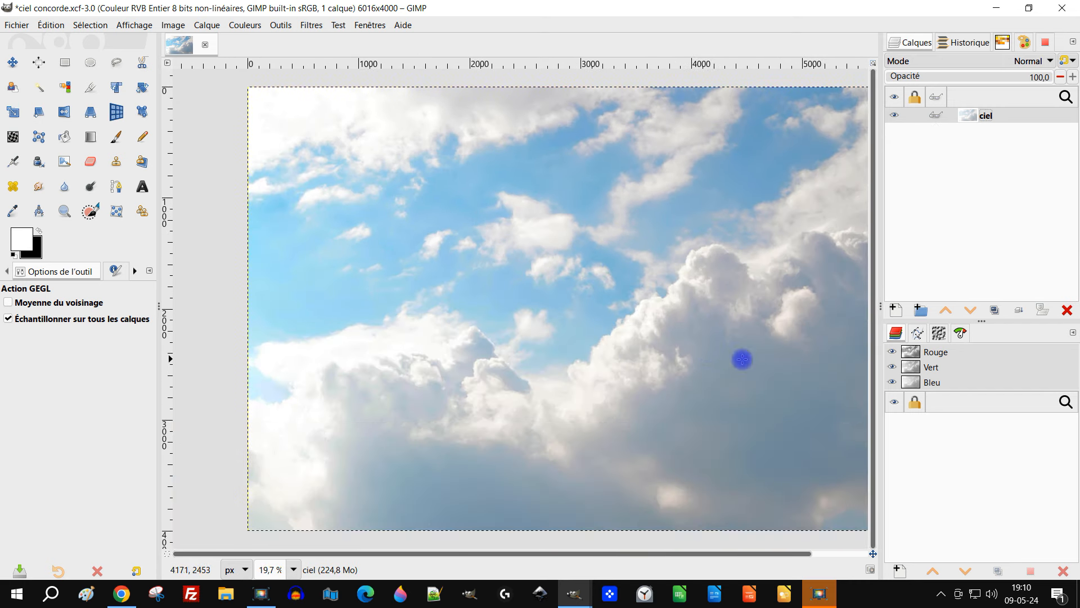
key("space")
scroll(675, 345, "down", 1)
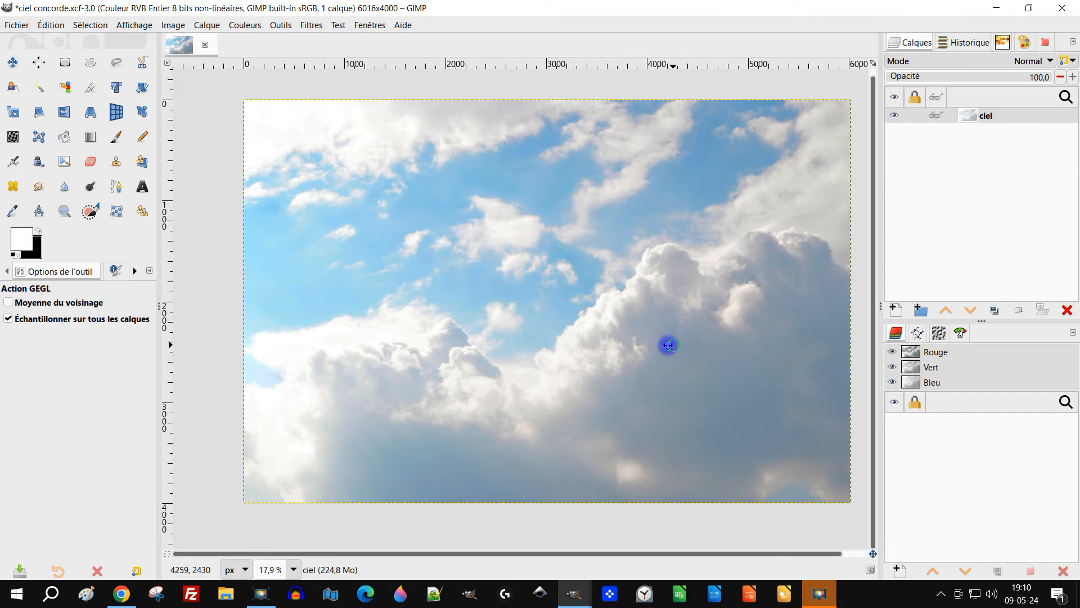
Compare the whole sky with all layer effects of ciel hidden at once and shown again.
left_click(935, 114)
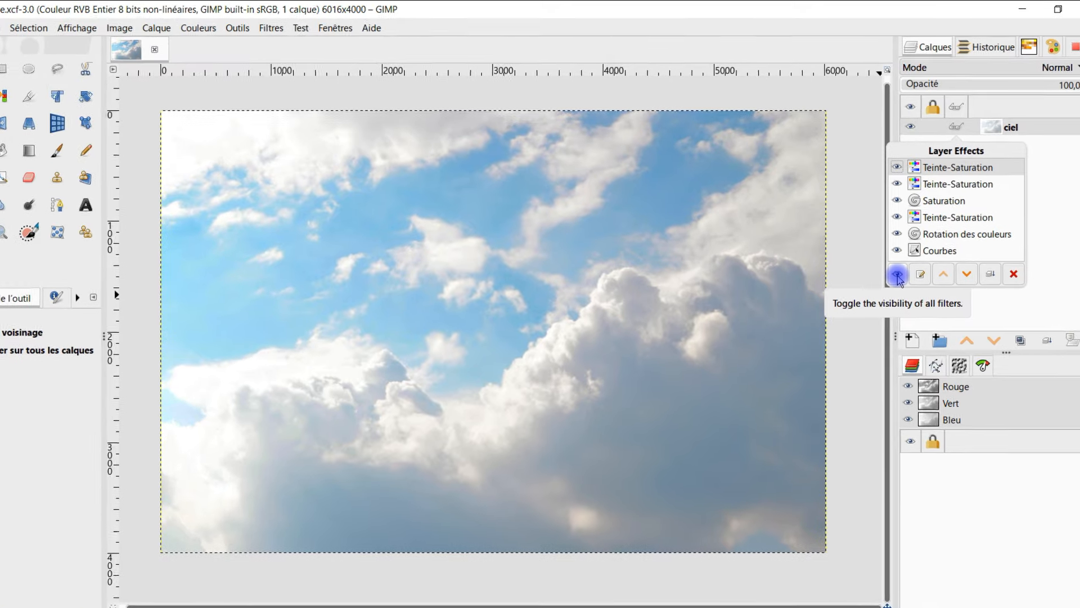
left_click(911, 298)
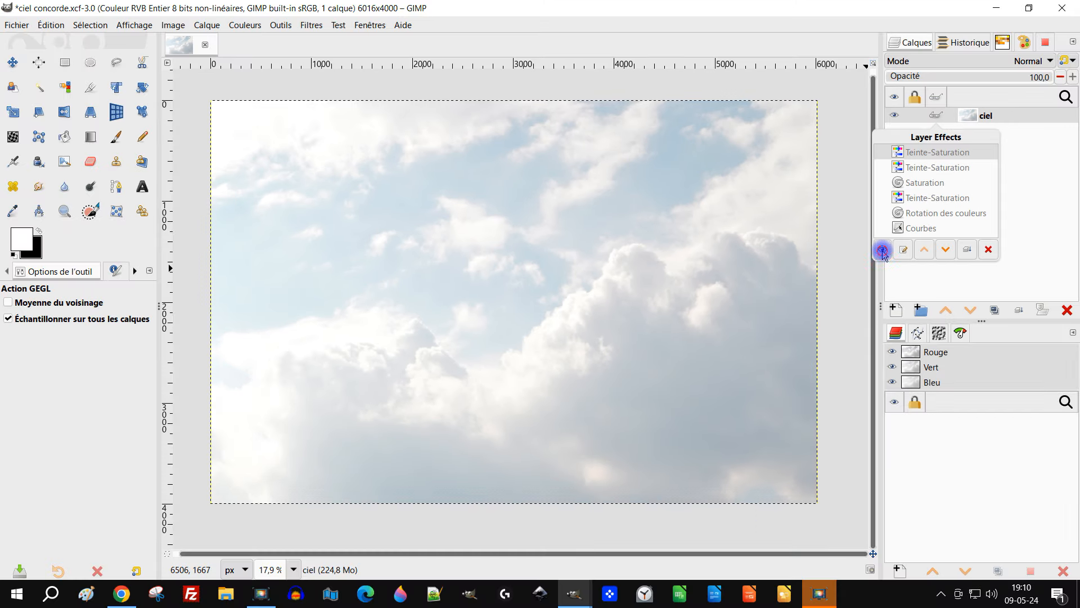
left_click(912, 297)
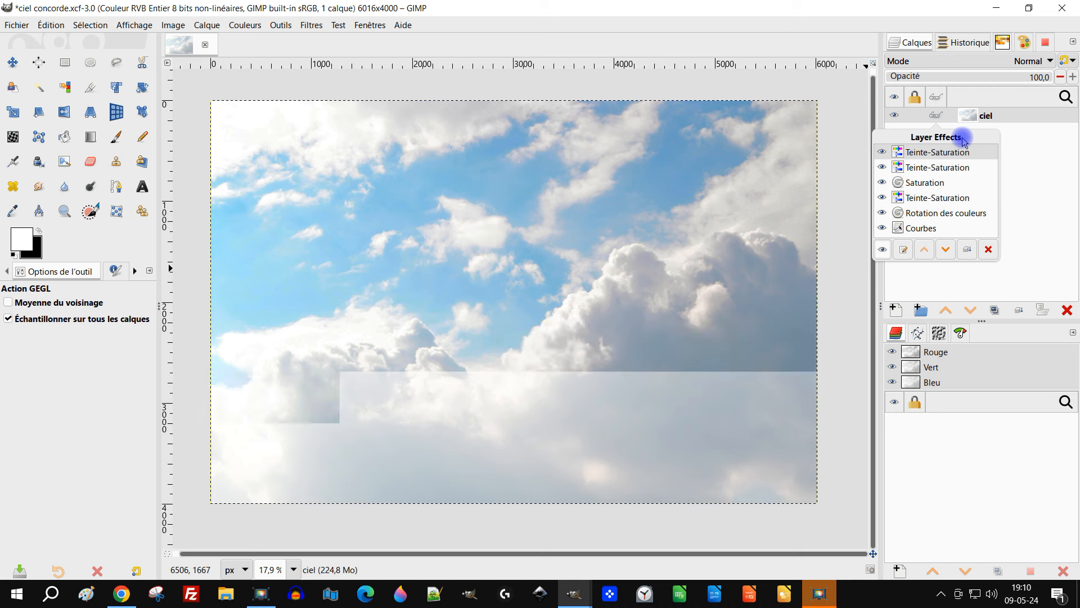
Toggle the ciel layer's effects individually, from the topmost Teinte-Saturation down to Courbes, and leave them all visible.
left_click_drag(881, 152, 882, 213)
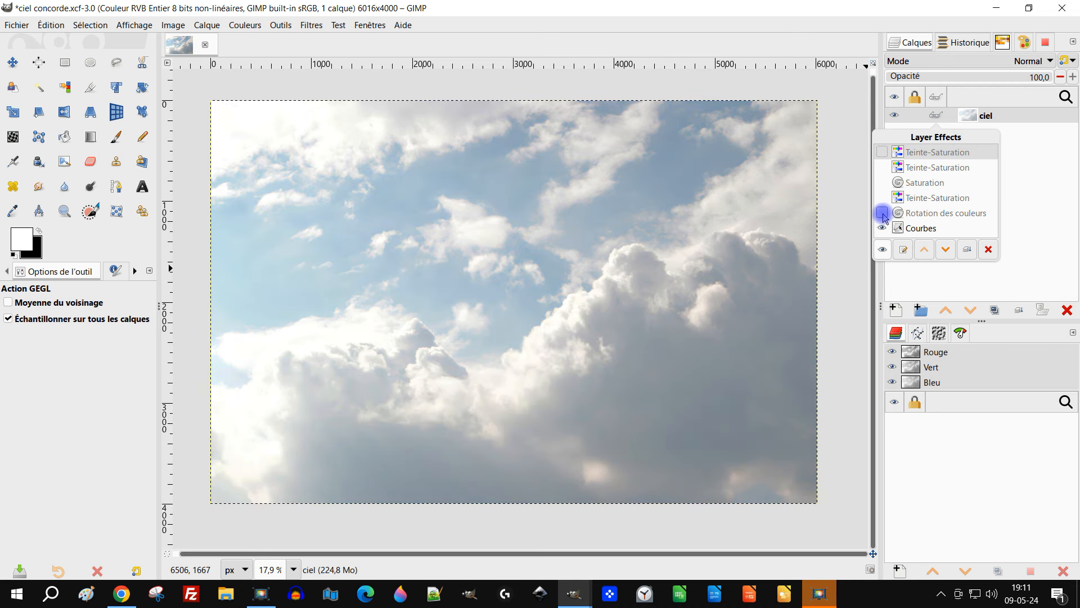
left_click(881, 214)
left_click(886, 183)
left_click(882, 183)
left_click(882, 198)
left_click(882, 213)
left_click(883, 227)
left_click_drag(882, 227, 881, 128)
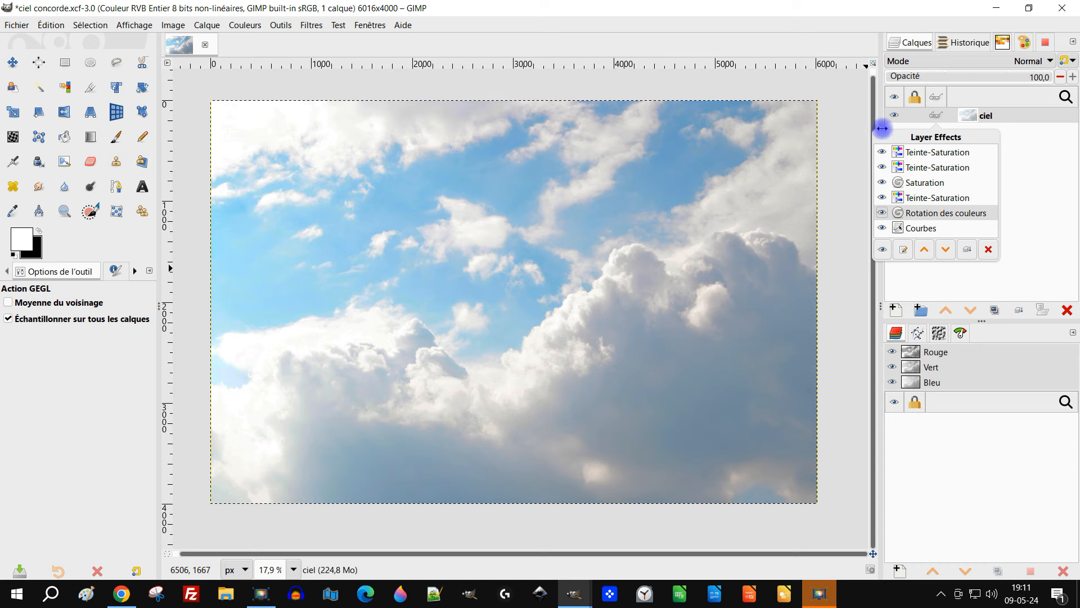
Close the layer effects list and save the image, keeping the full sky in view.
left_click(1034, 280)
scroll(318, 243, "up", 10)
scroll(324, 246, "down", 10)
left_click_drag(356, 260, 390, 269)
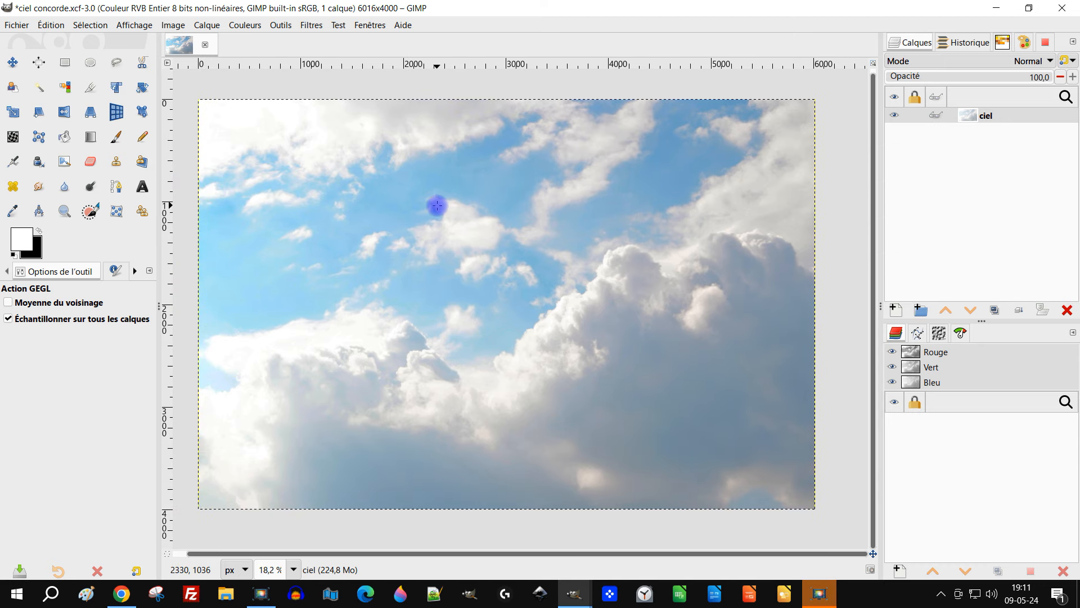
key("ctrl+s")
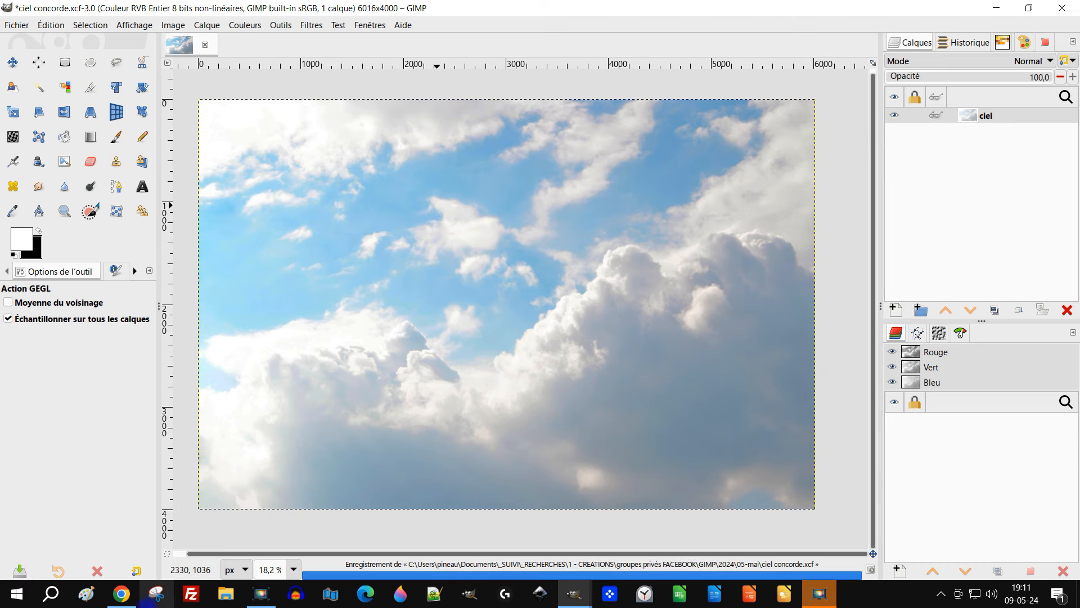
Switch to Chrome and examine the Concorde_Roissy.JPG photo of the airplane at full size, from the sky down to the landing gear.
left_click(121, 593)
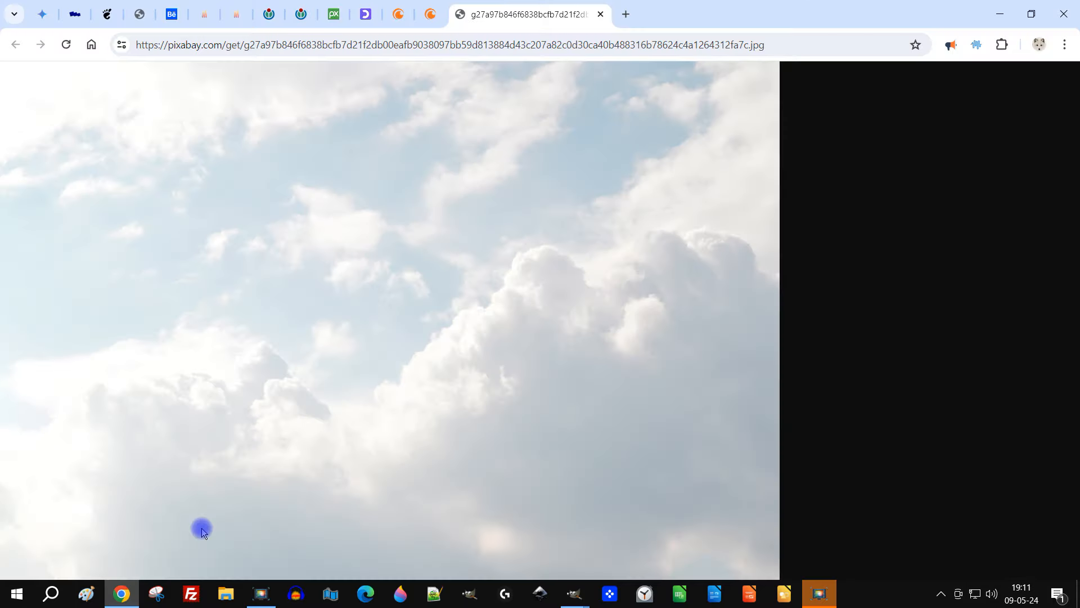
left_click(300, 14)
left_click(273, 22)
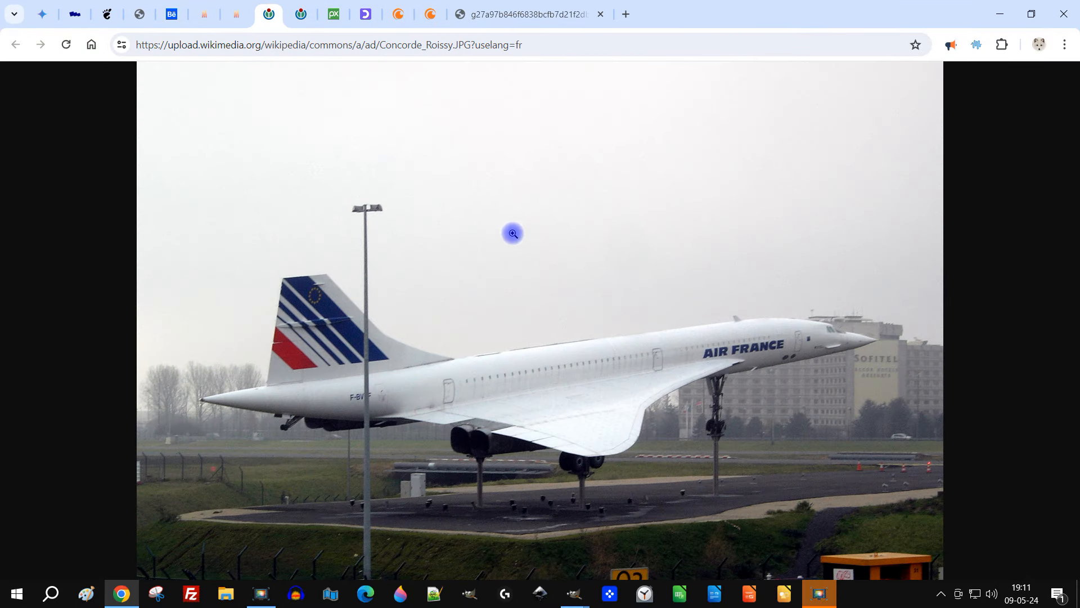
left_click(600, 354)
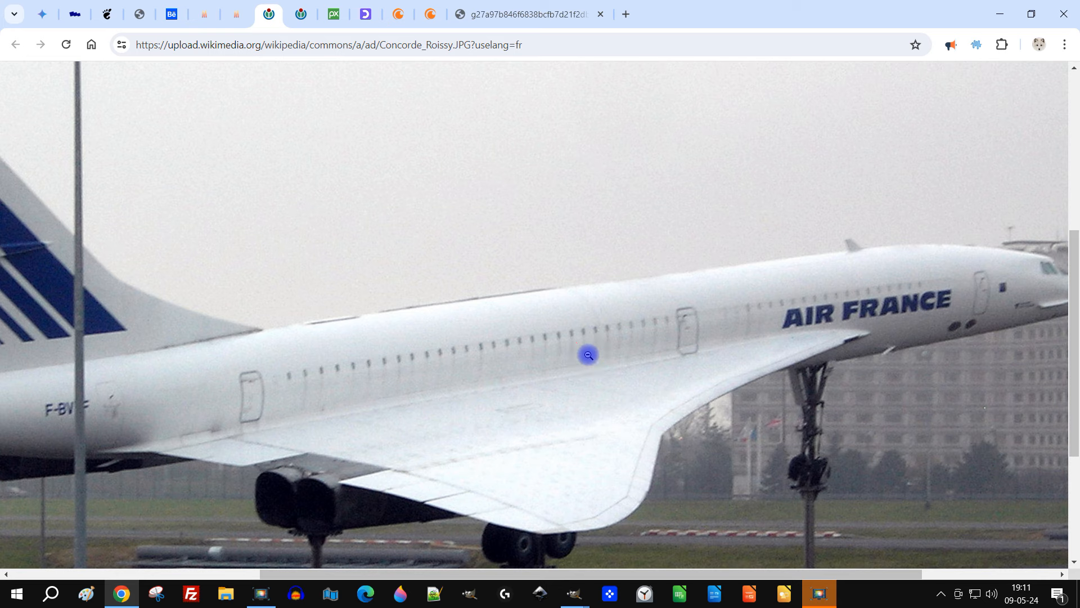
scroll(439, 190, "up", 2)
scroll(416, 225, "up", 4)
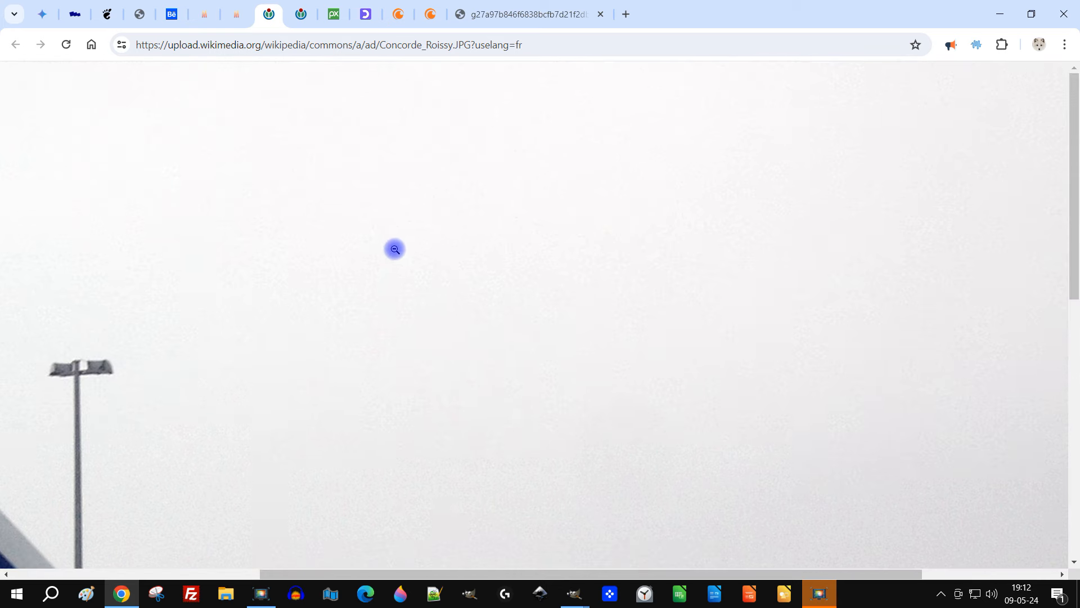
scroll(388, 254, "down", 8)
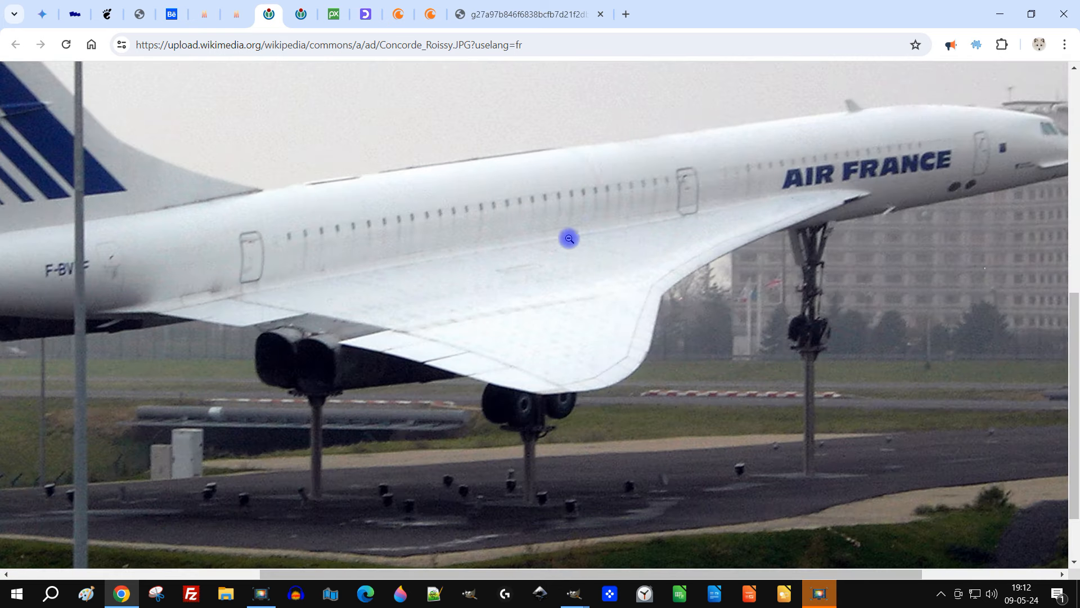
left_click(548, 252)
Copy the Concorde_expo_CDG.JPG photo at full size to the clipboard and switch back to ciel concorde.xcf in GIMP.
left_click(301, 14)
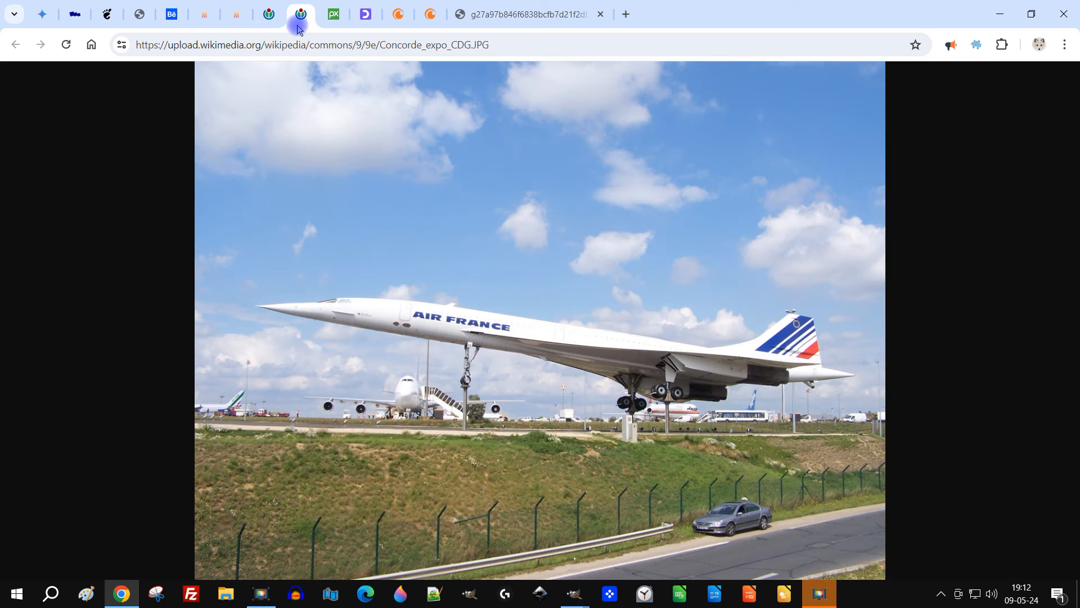
right_click(546, 303)
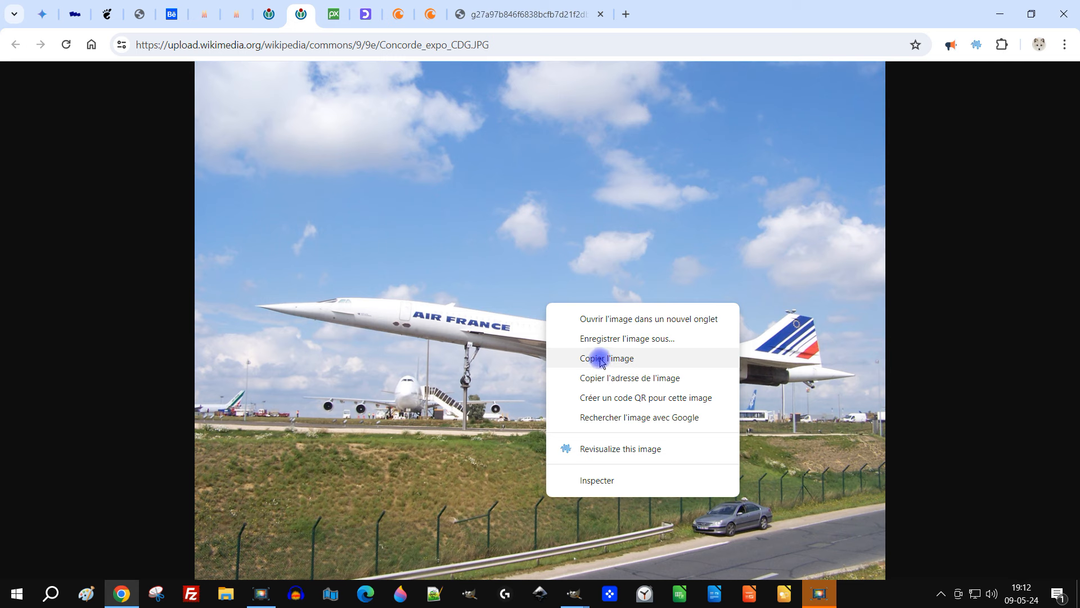
left_click(495, 326)
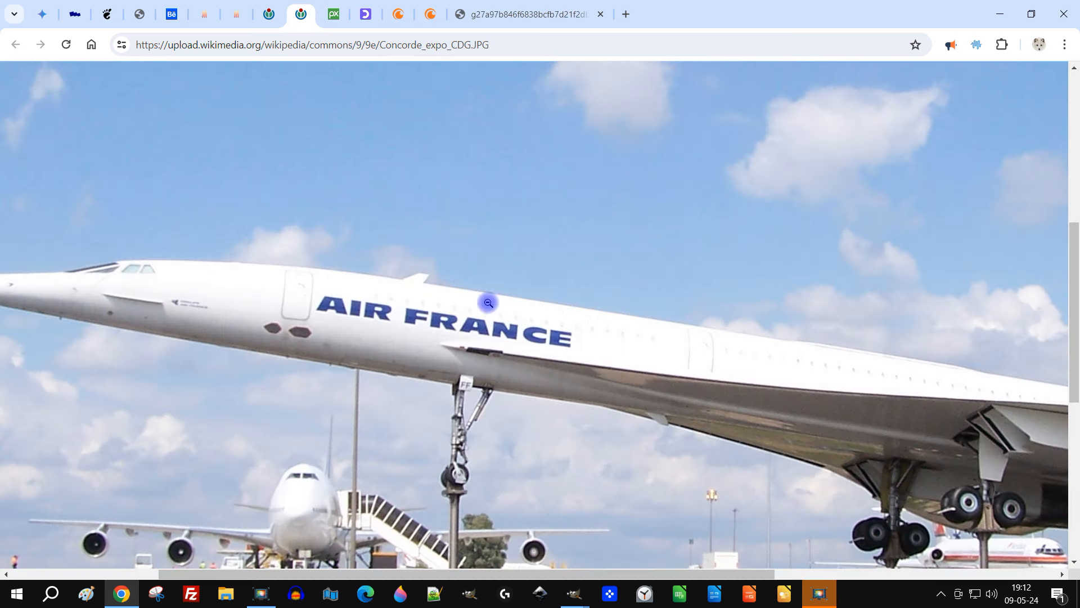
right_click(611, 249)
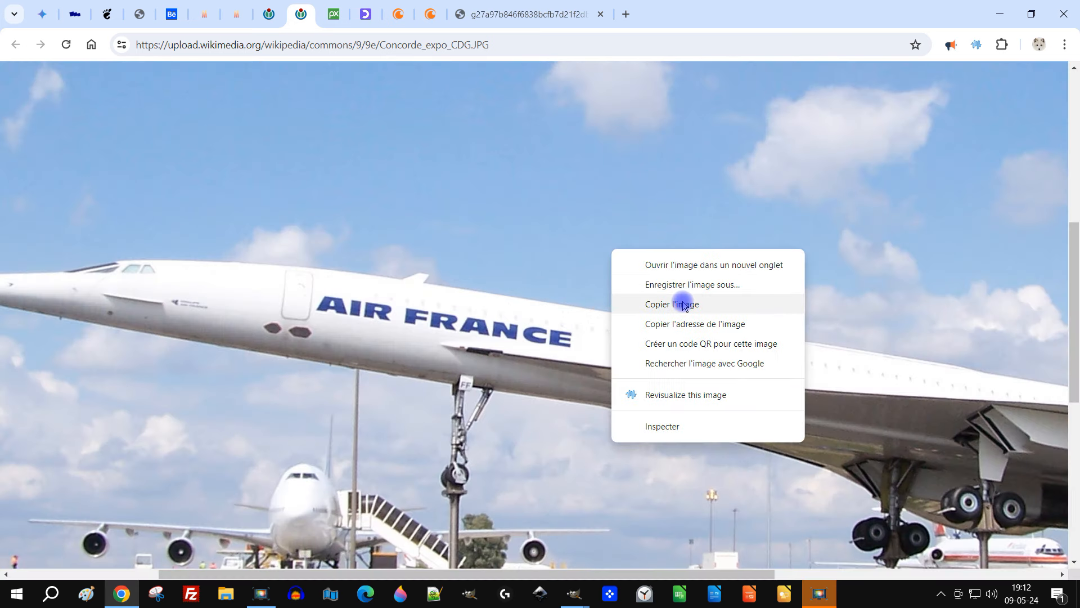
left_click(684, 304)
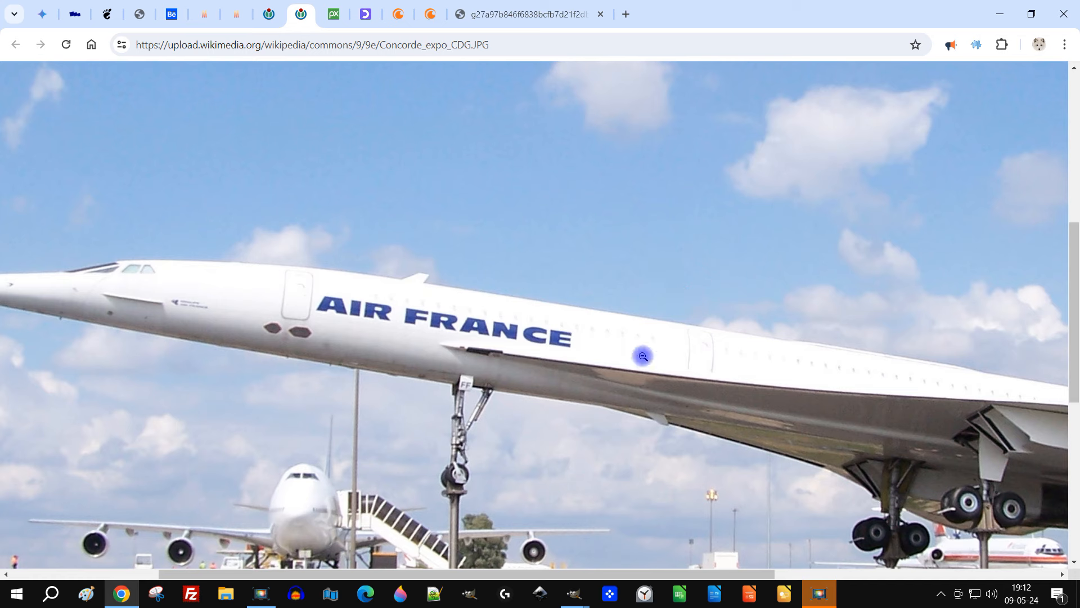
mouse_move(573, 602)
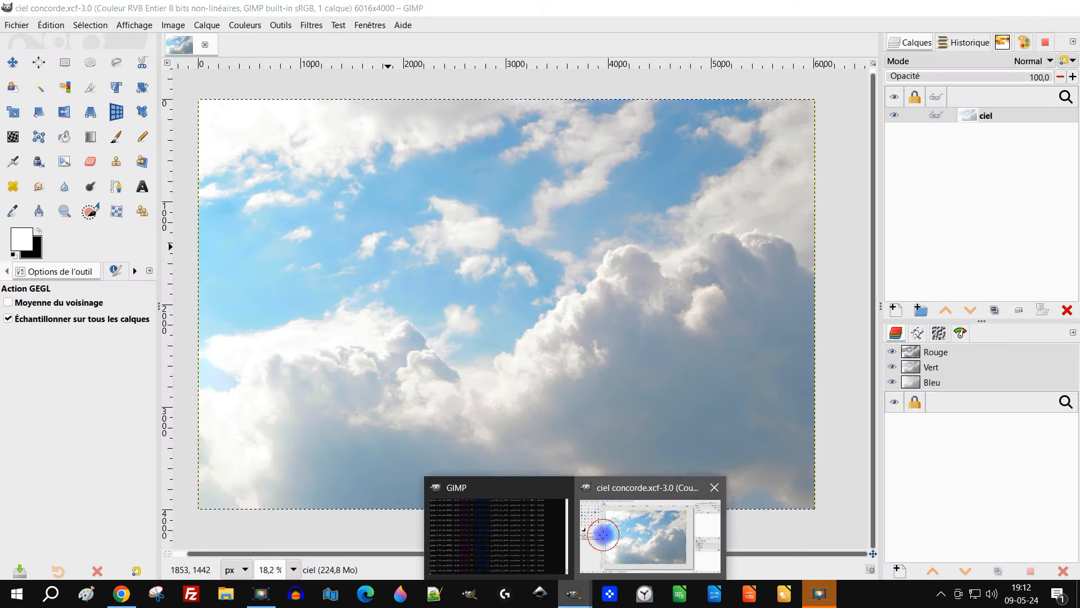
left_click(603, 535)
scroll(497, 291, "down", 2)
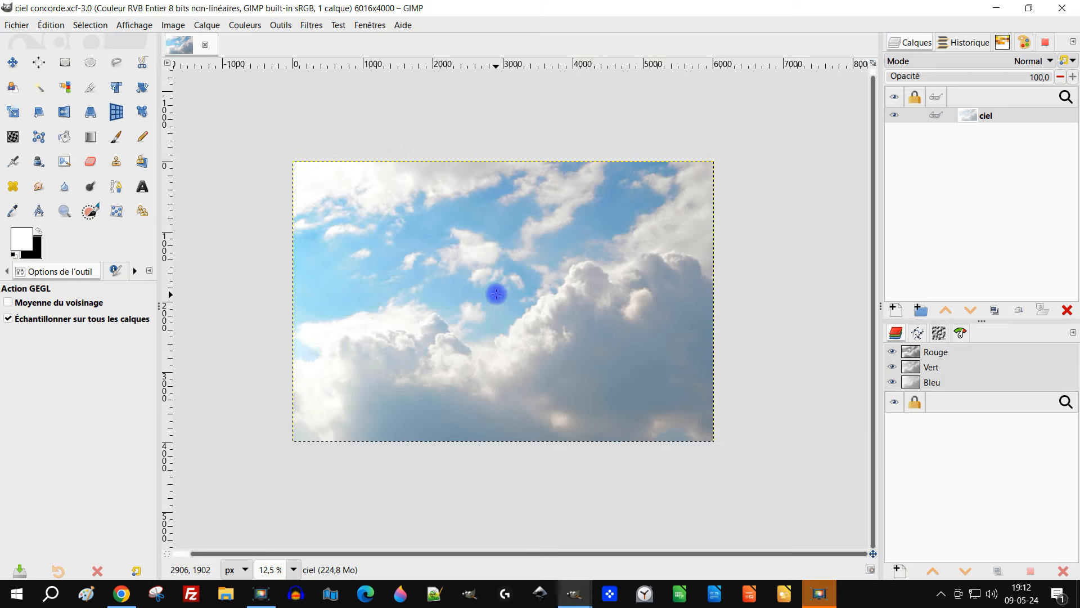
Paste the copied Concorde photo as a new layer above the sky.
scroll(494, 294, "up", 1)
left_click(47, 28)
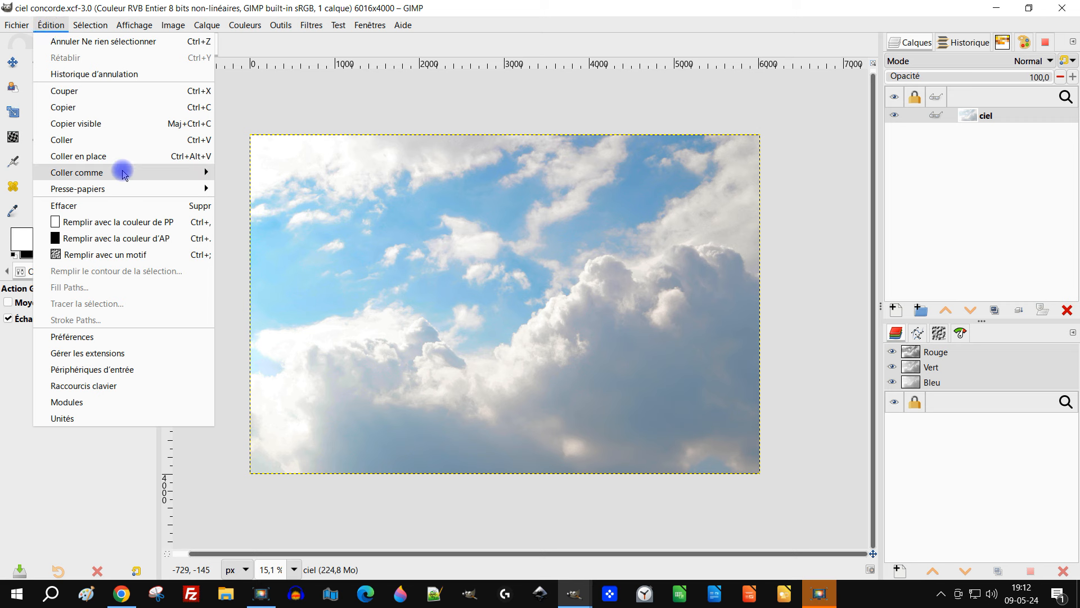
mouse_move(121, 172)
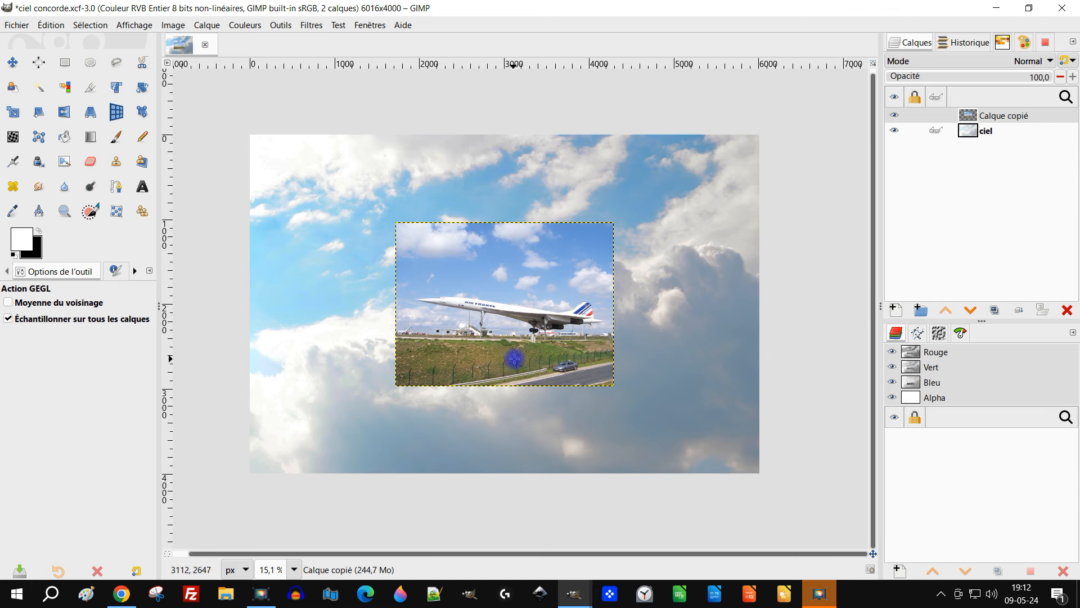
scroll(514, 359, "down", 1)
Select the ciel layer and merge all of its layer effects into it.
left_click(1014, 135)
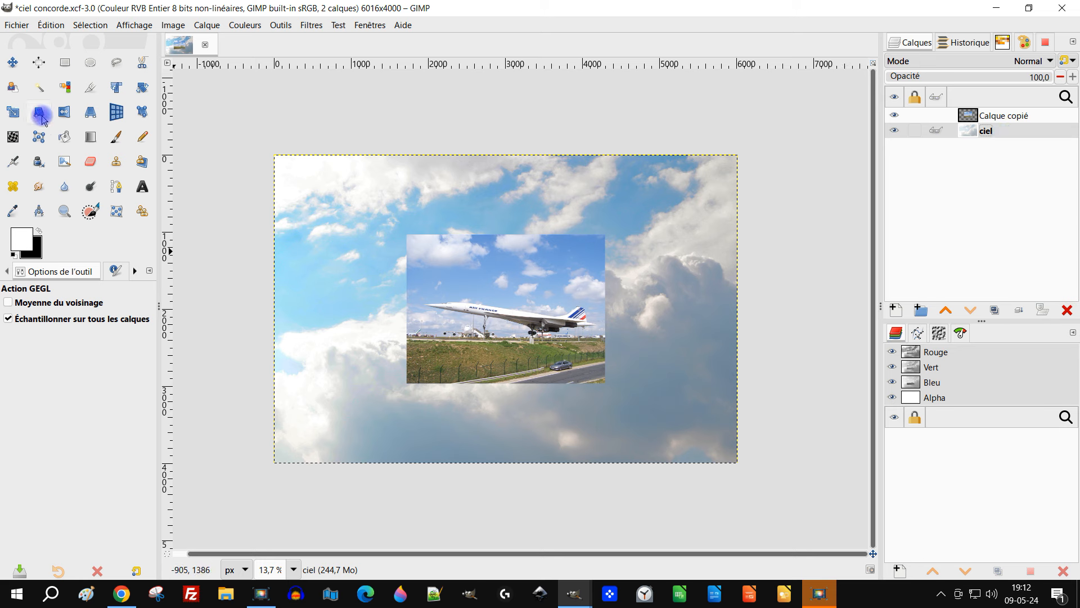
left_click(14, 115)
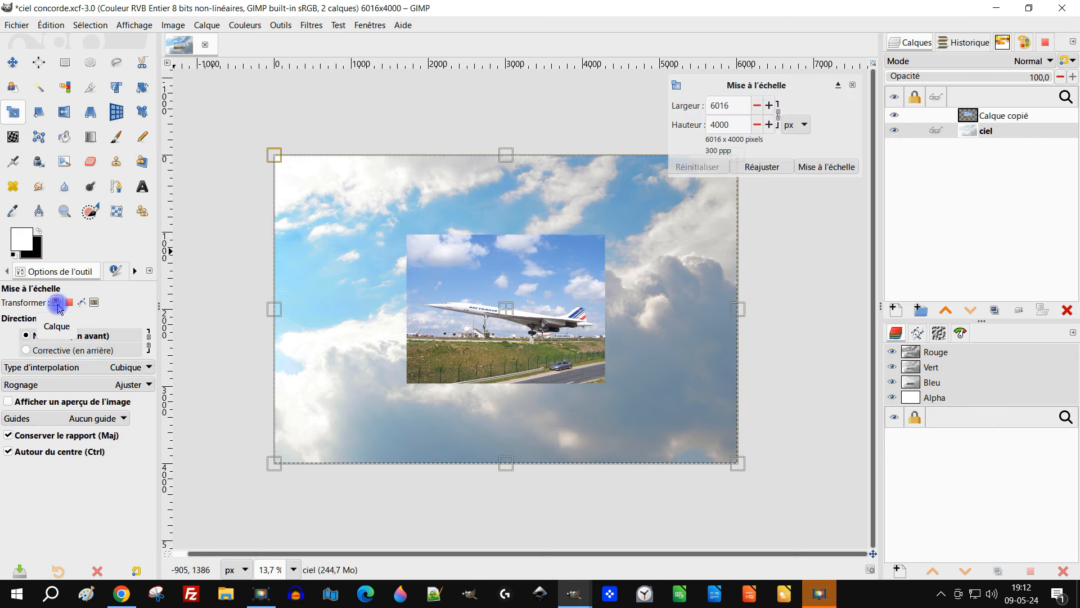
left_click(936, 131)
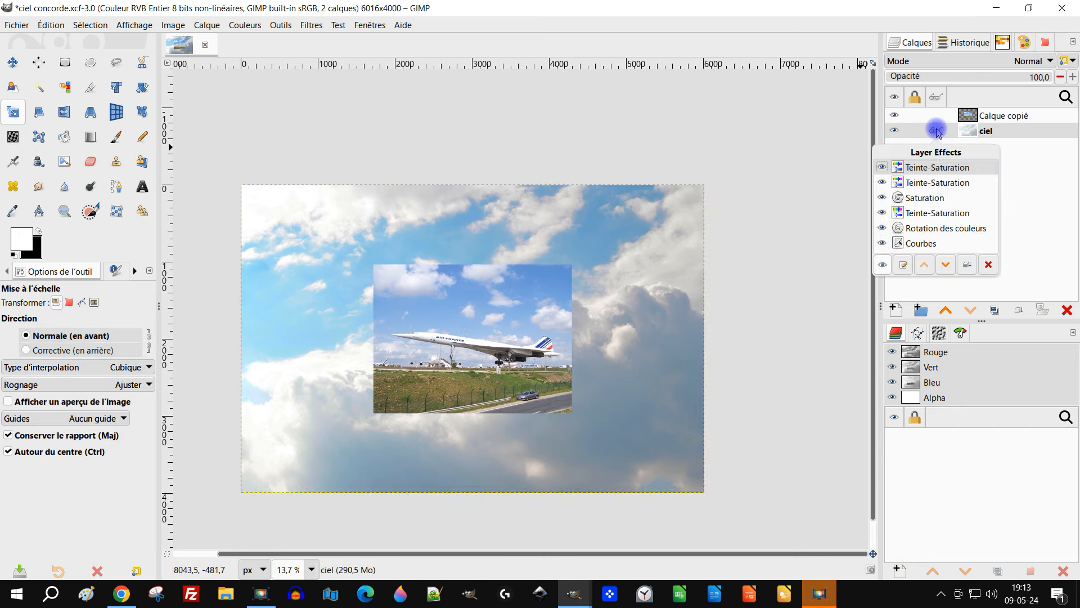
left_click(982, 133)
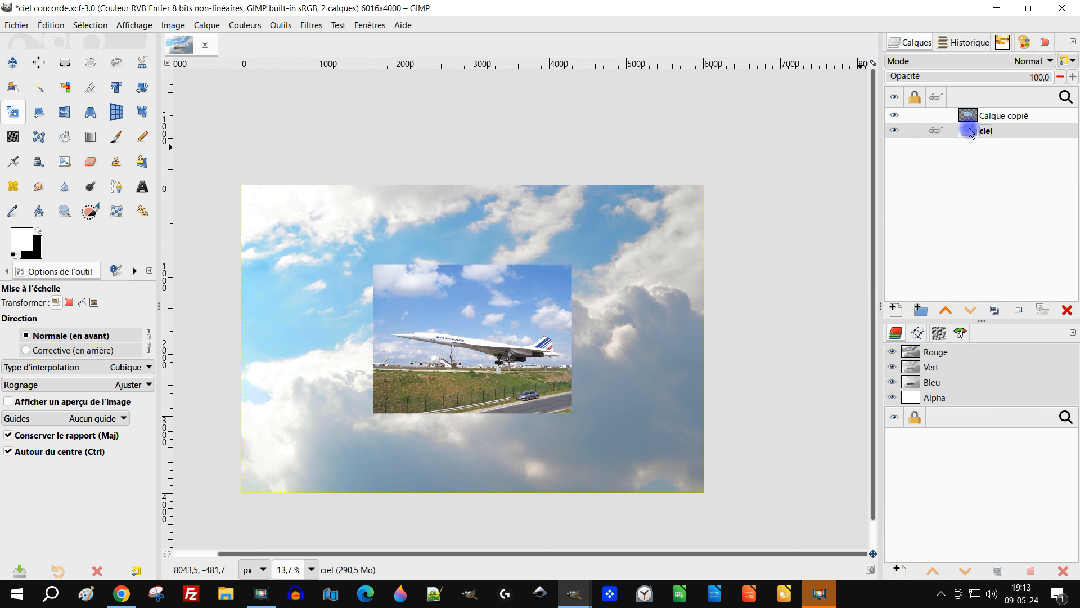
left_click(935, 131)
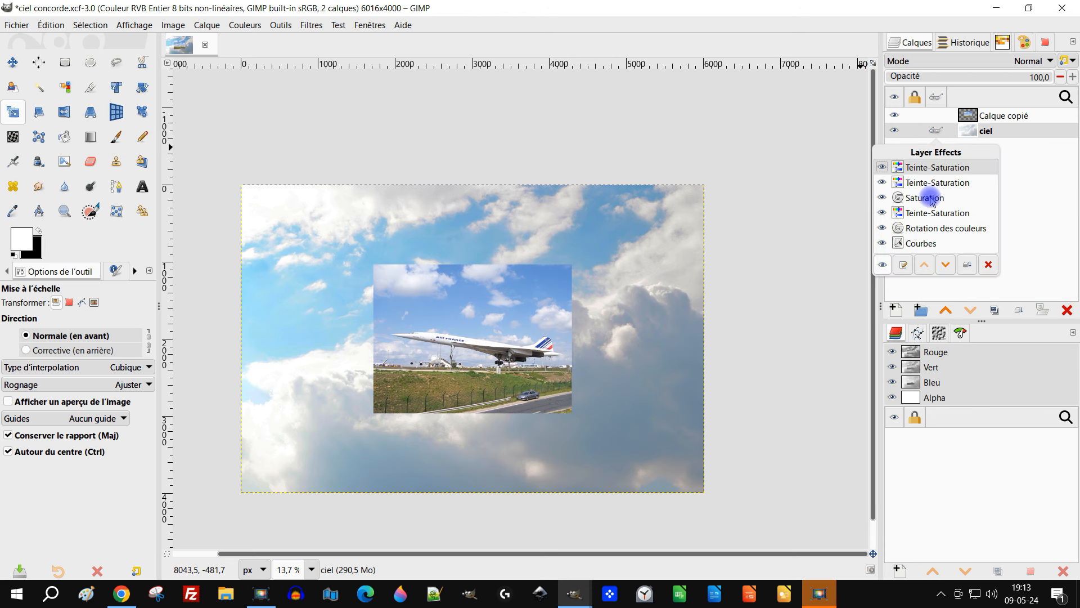
left_click(966, 267)
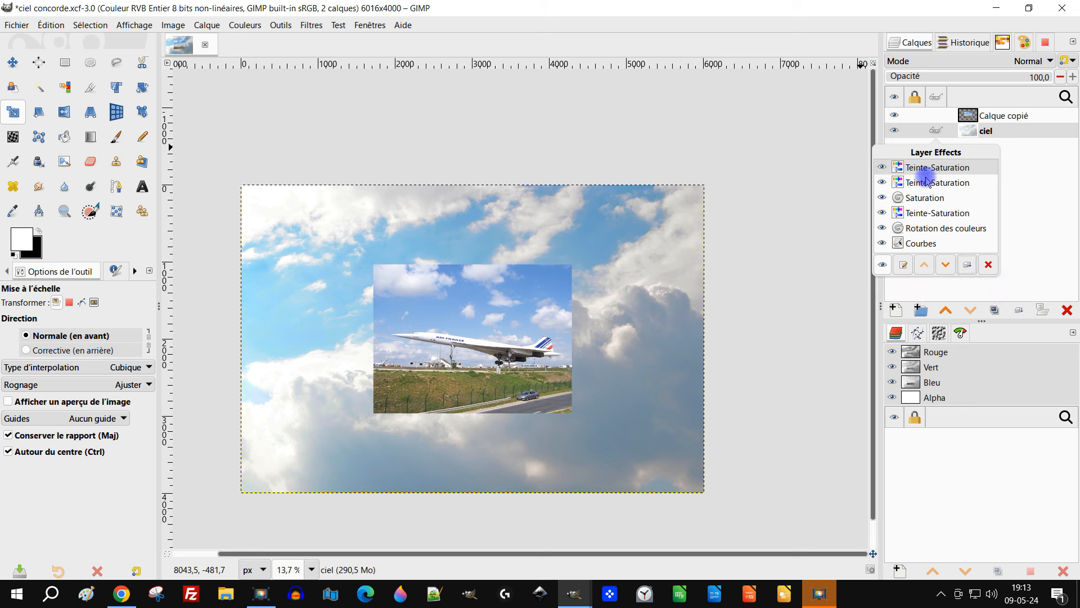
left_click(998, 140)
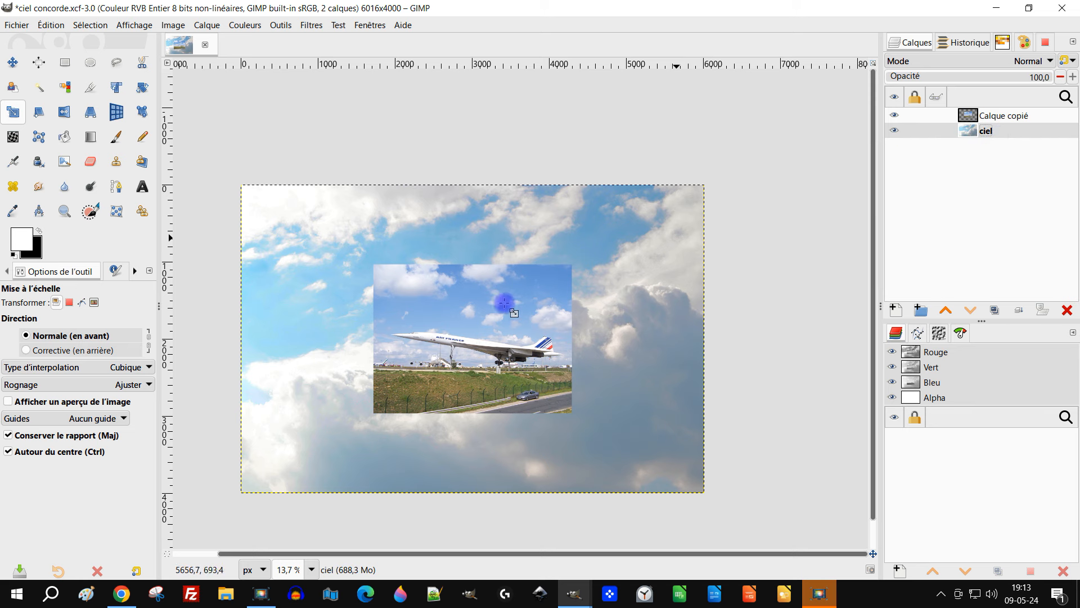
Scale the ciel layer around its center to about 3284 x 2184 px, slightly larger than the Concorde photo.
left_click(607, 301)
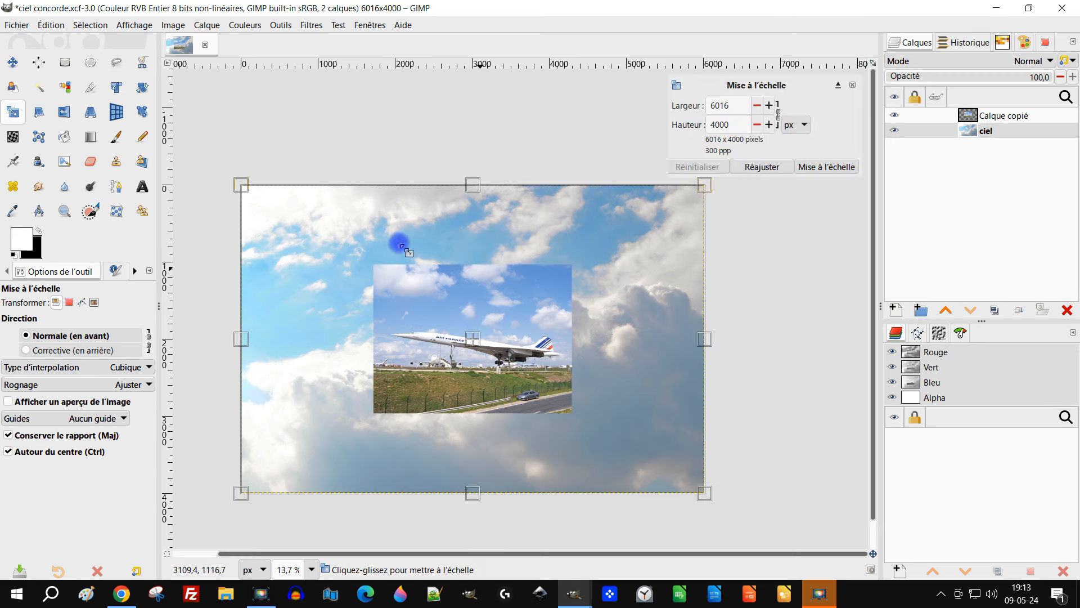
left_click_drag(248, 180, 323, 238)
left_click_drag(424, 263, 486, 282)
left_click(826, 169)
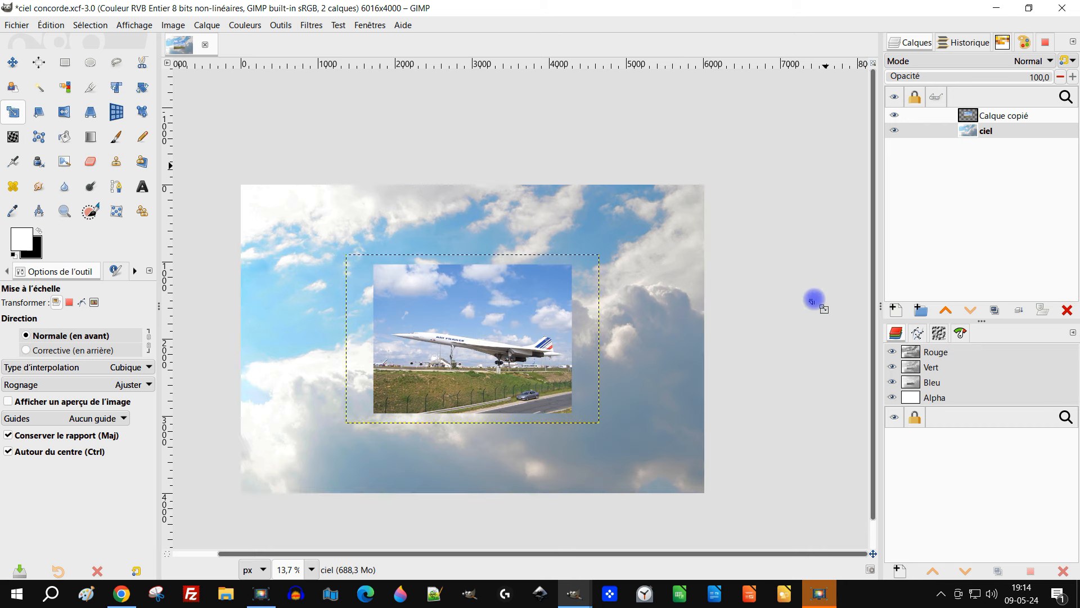
Crop the image to its content to remove the empty area around the reduced sky.
left_click(174, 26)
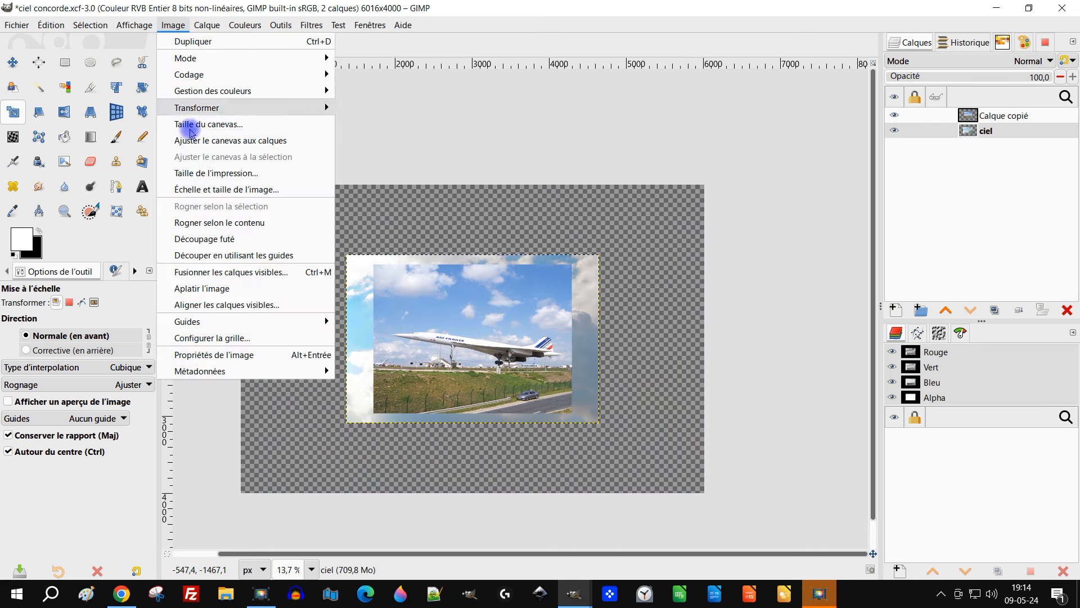
left_click(261, 223)
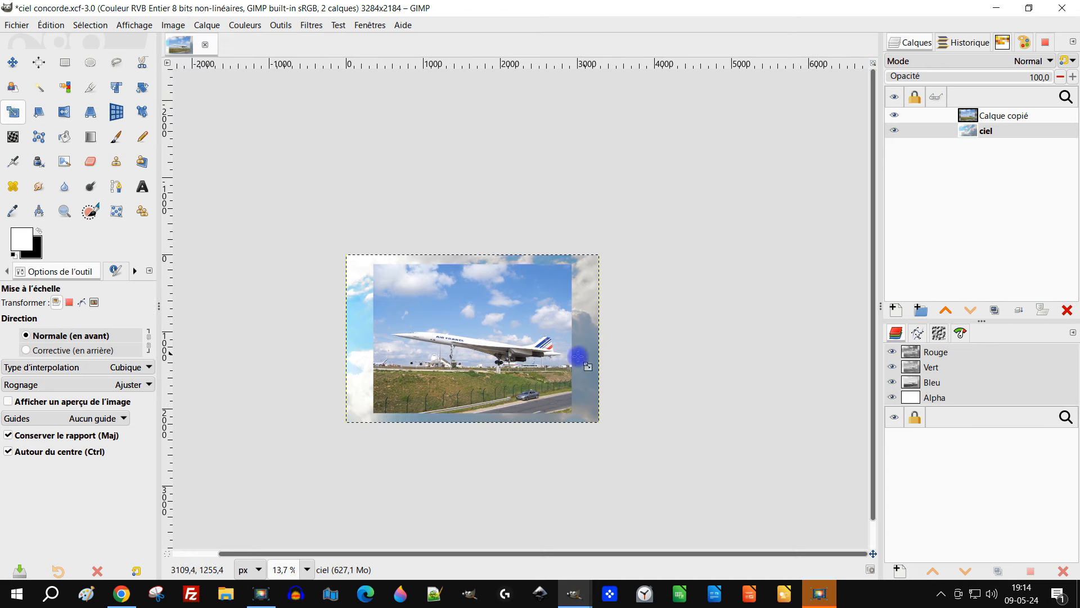
scroll(477, 335, "up", 3)
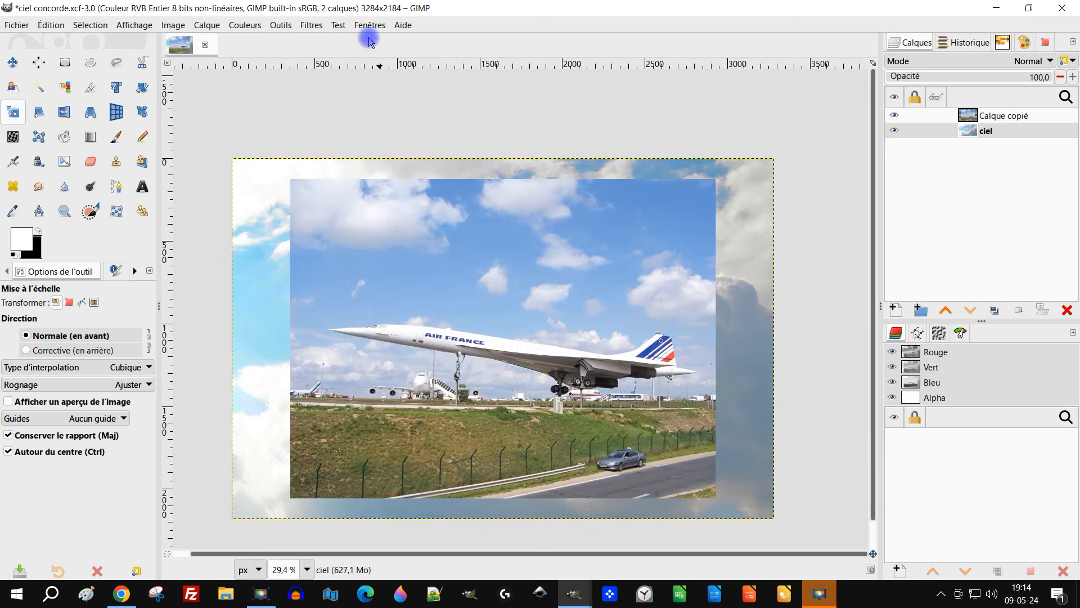
scroll(494, 337, "down", 1)
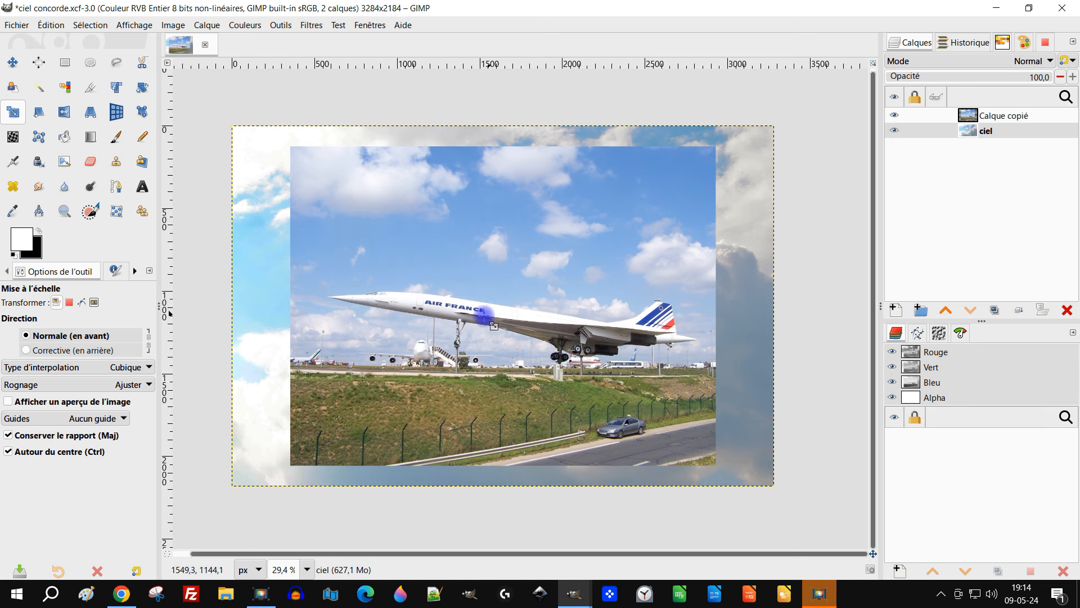
Rename the pasted photo's layer to concorde and flip it horizontally.
left_click(970, 120)
double_click(1002, 116)
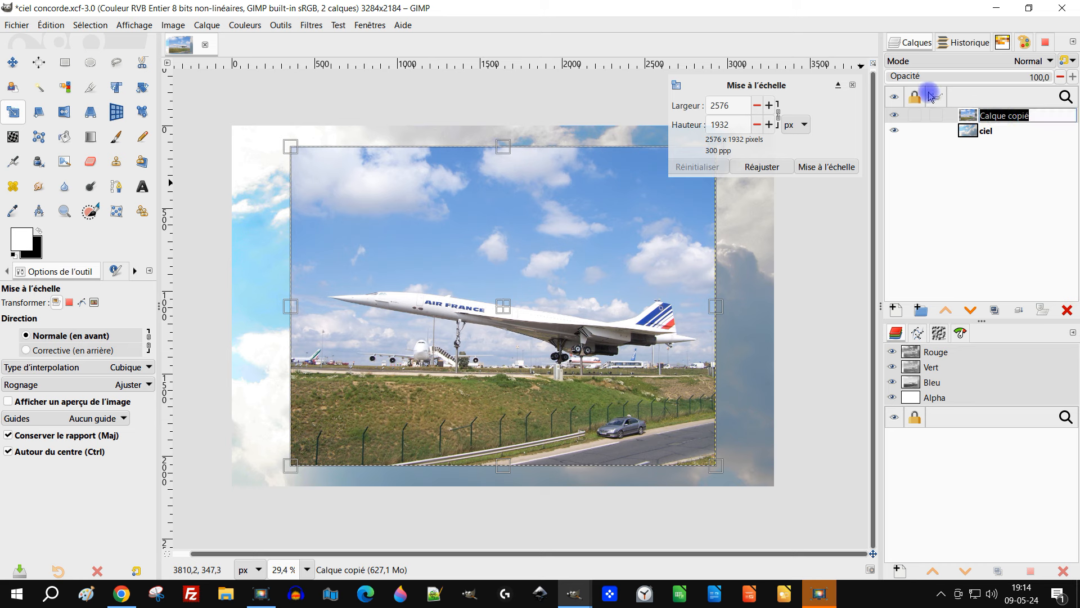
left_click(67, 63)
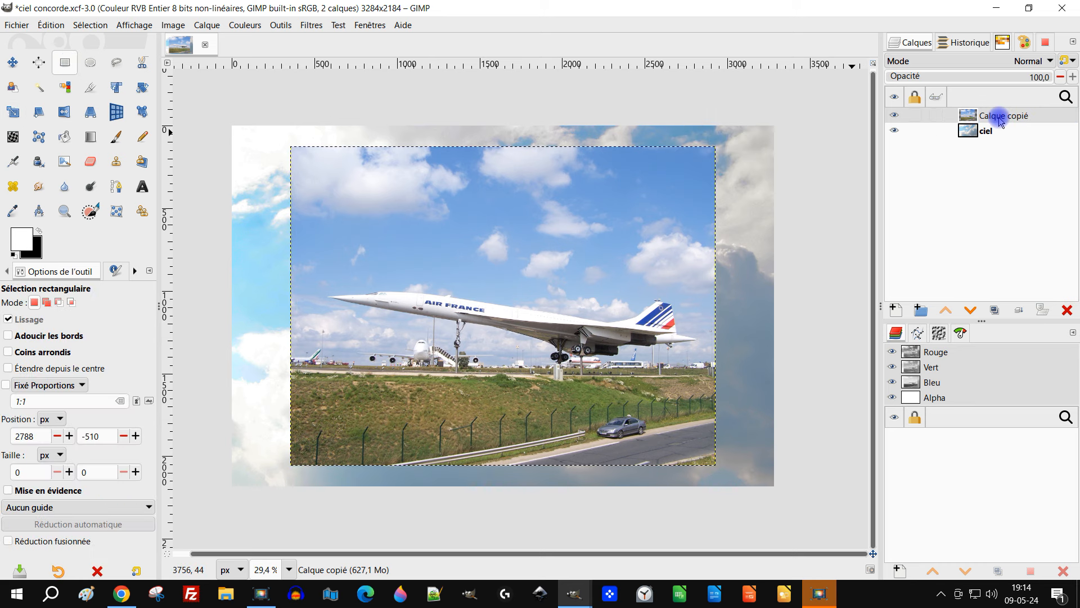
key("ctrl+c")
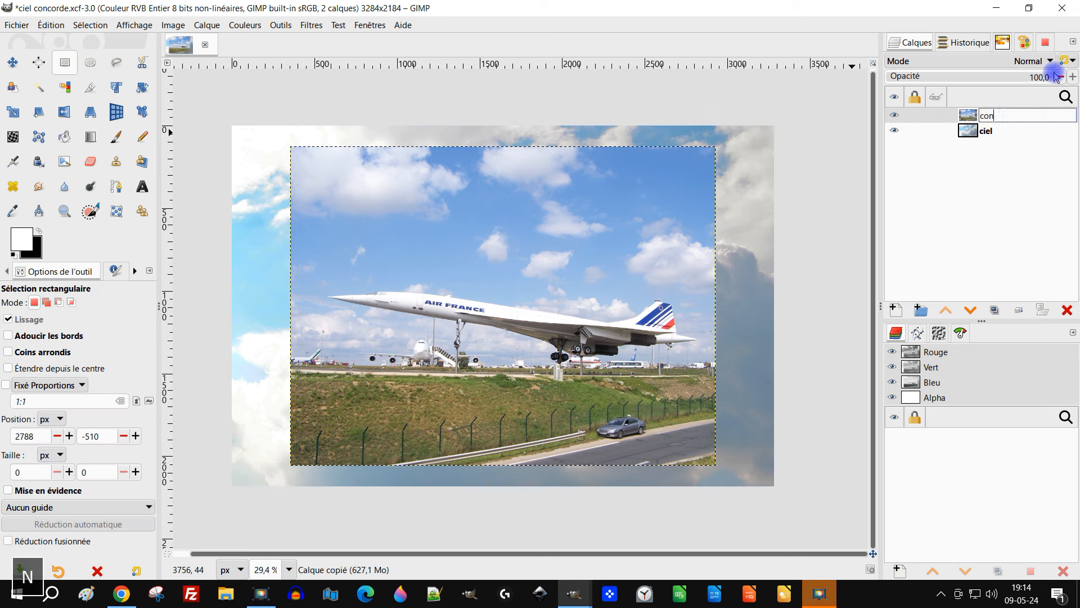
key("Return")
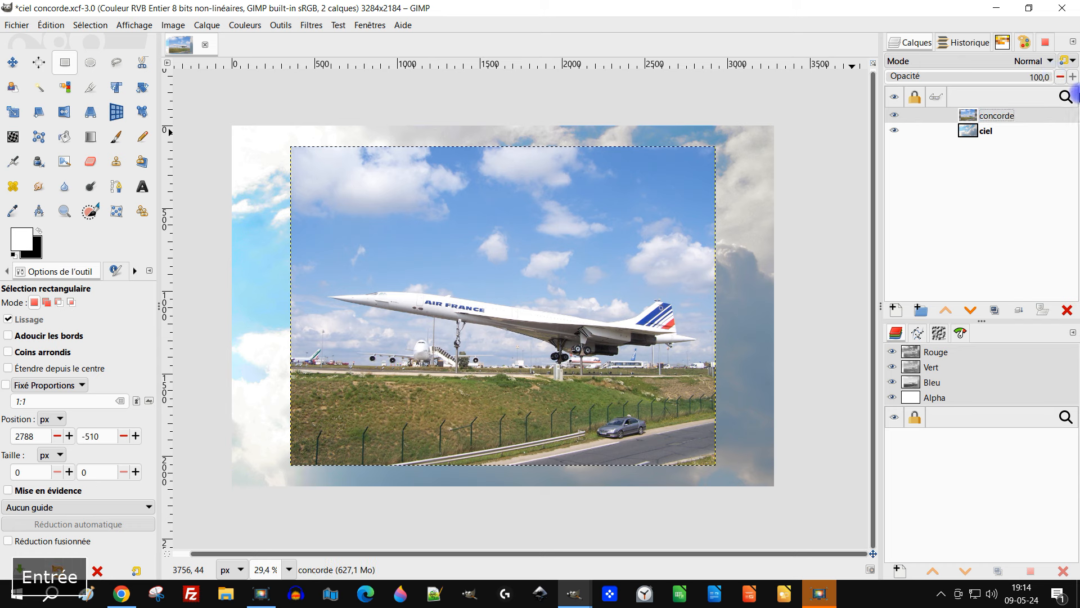
left_click(66, 113)
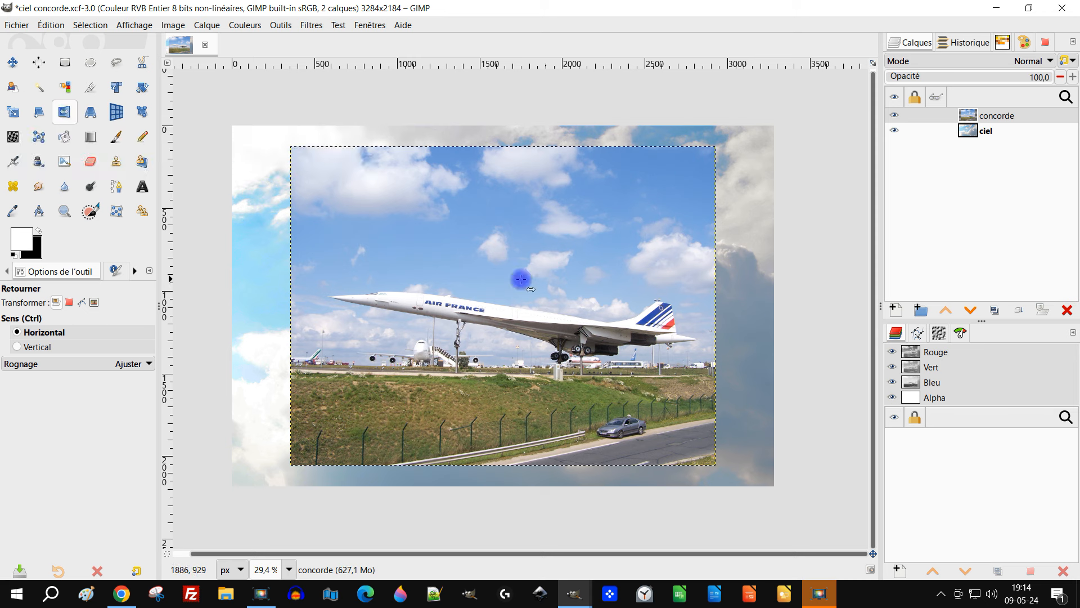
left_click(507, 279)
Outline the mirrored AIR FRANCE lettering on the fuselage with a tight polygonal free selection.
scroll(523, 329, "up", 3)
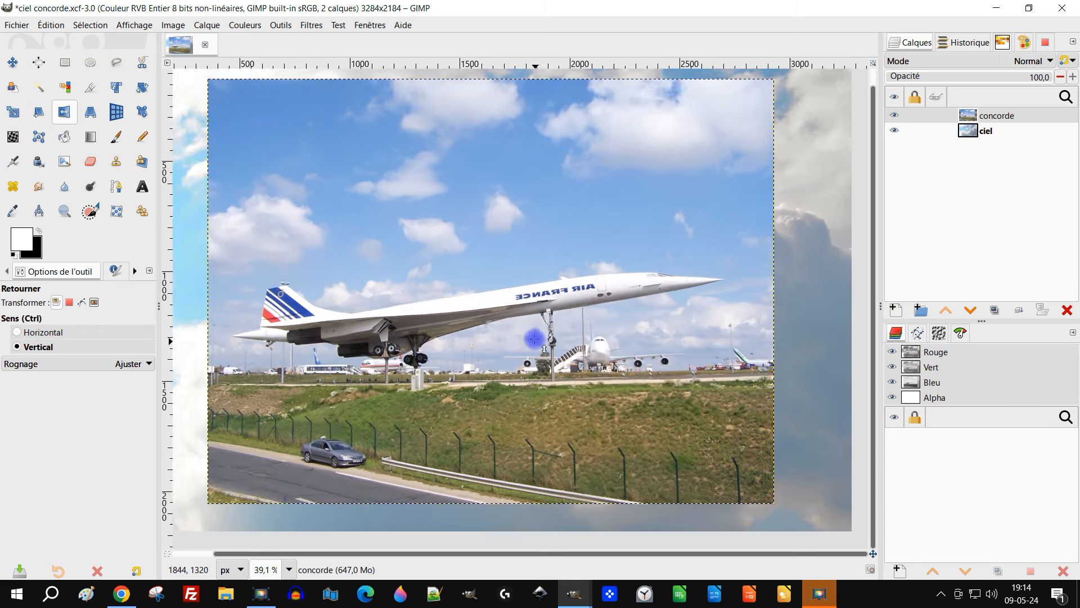
scroll(587, 270, "up", 3)
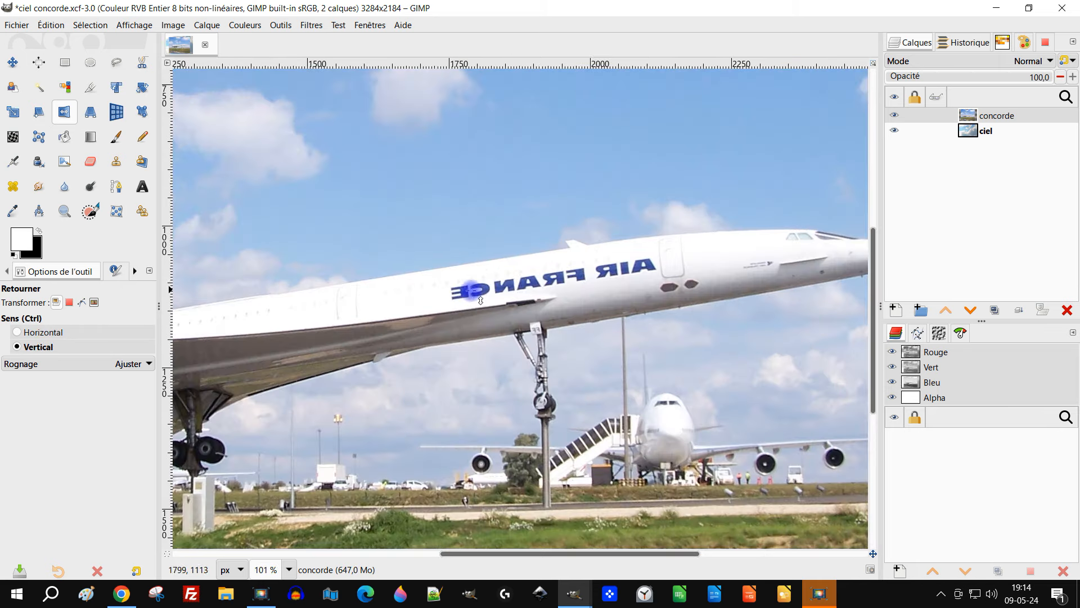
scroll(706, 262, "up", 3)
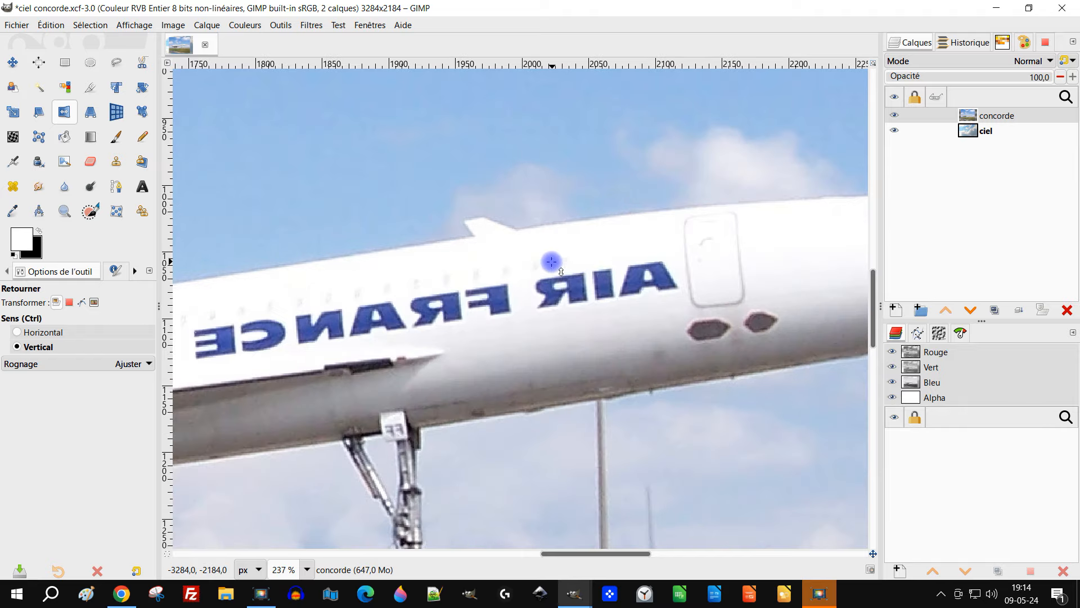
left_click(115, 66)
scroll(329, 295, "up", 1)
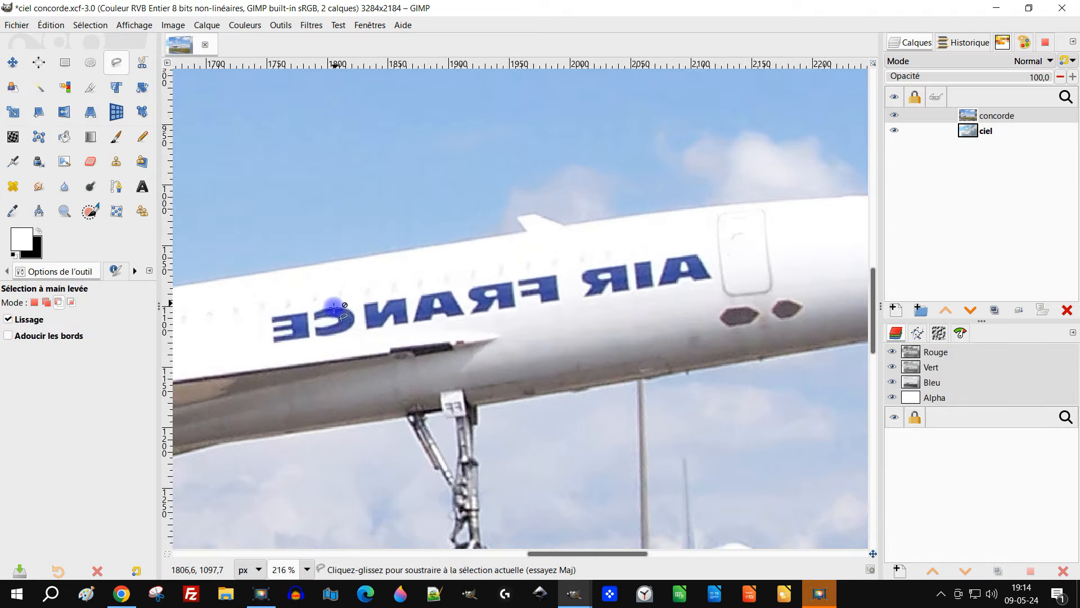
left_click(268, 315)
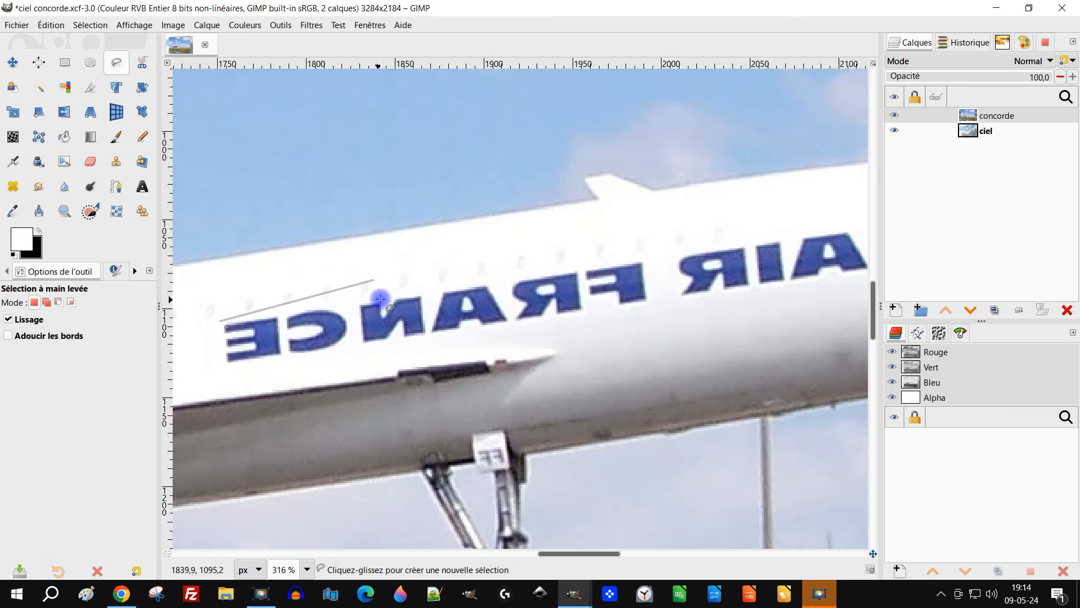
scroll(379, 304, "up", 2)
left_click_drag(357, 308, 343, 311)
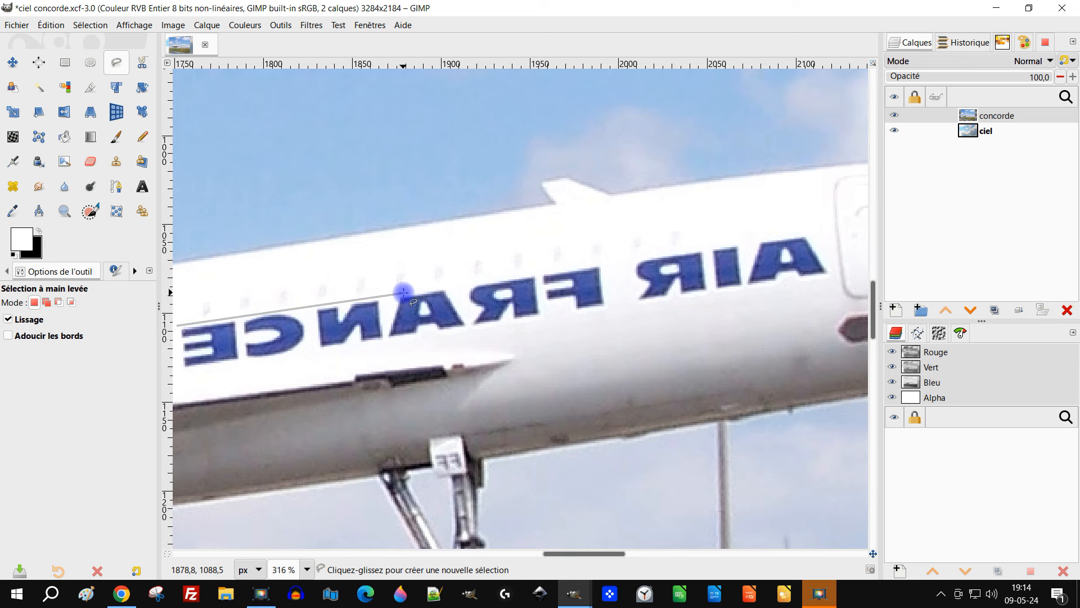
left_click(707, 244)
left_click(814, 229)
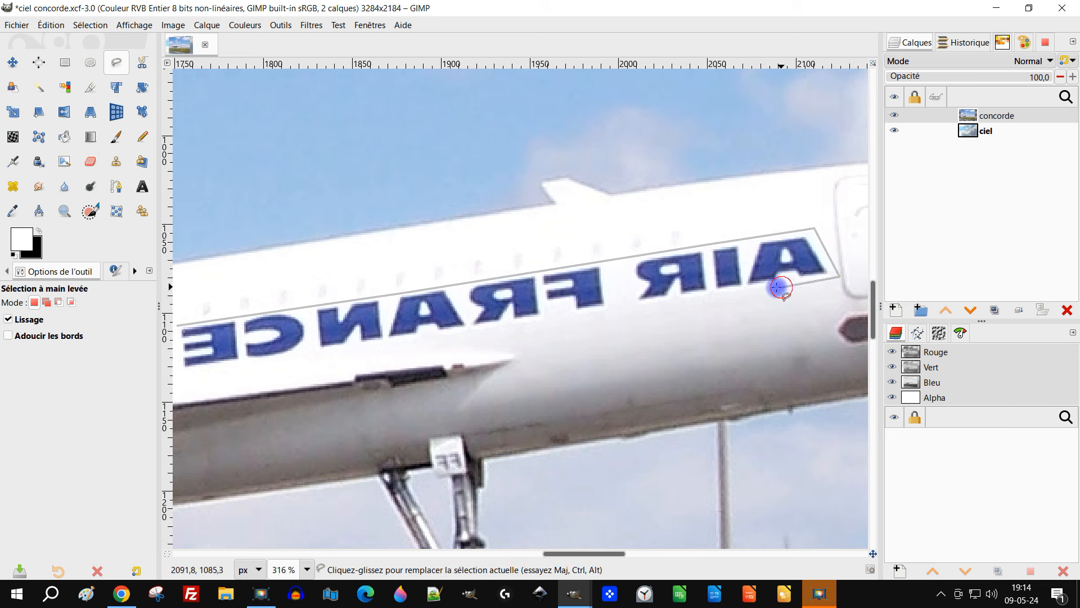
left_click(179, 379)
scroll(353, 391, "left", 3)
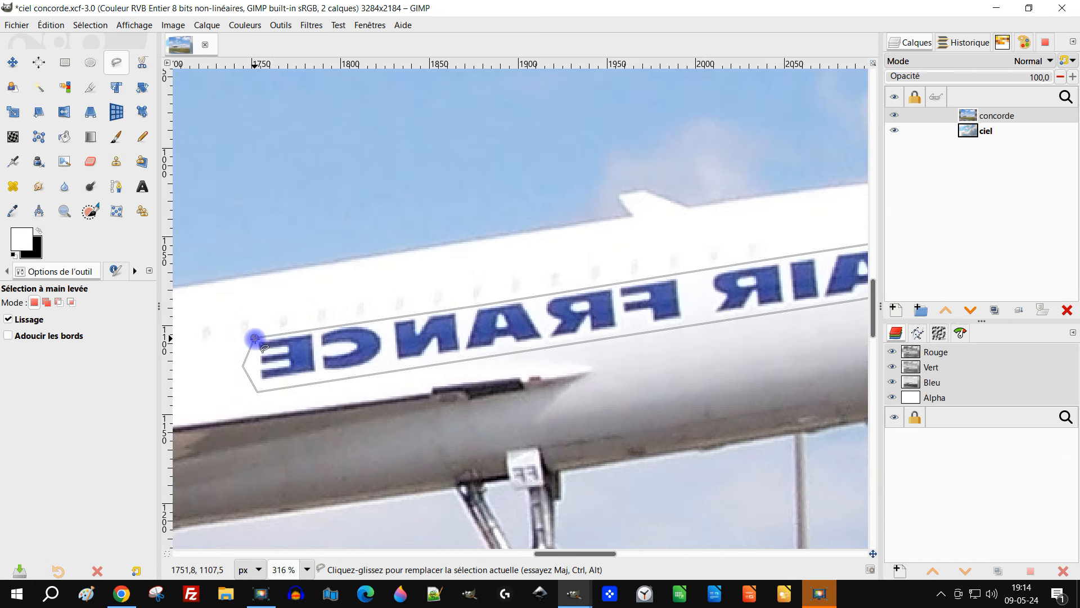
key("Return")
Copy the selected AIR FRANCE lettering from the concorde layer and paste it as a new layer.
left_click_drag(578, 338, 518, 333)
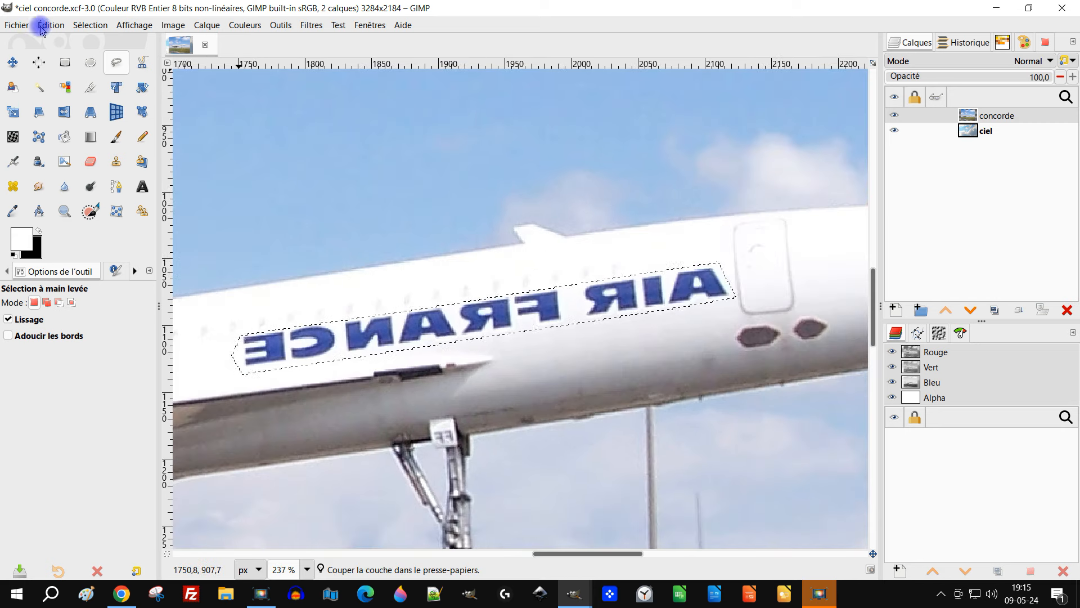
left_click(41, 28)
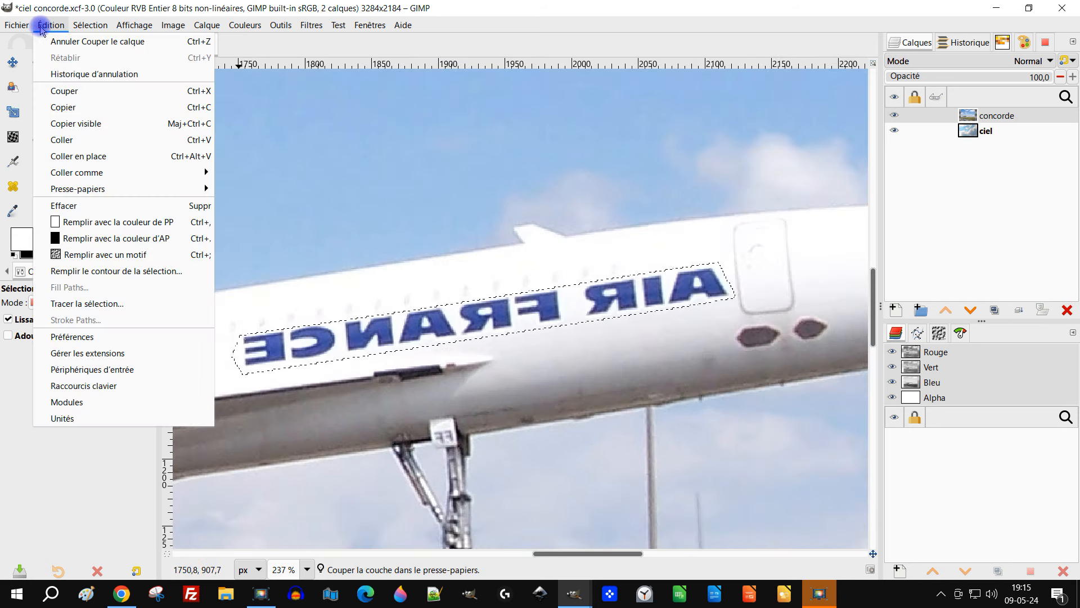
left_click(71, 111)
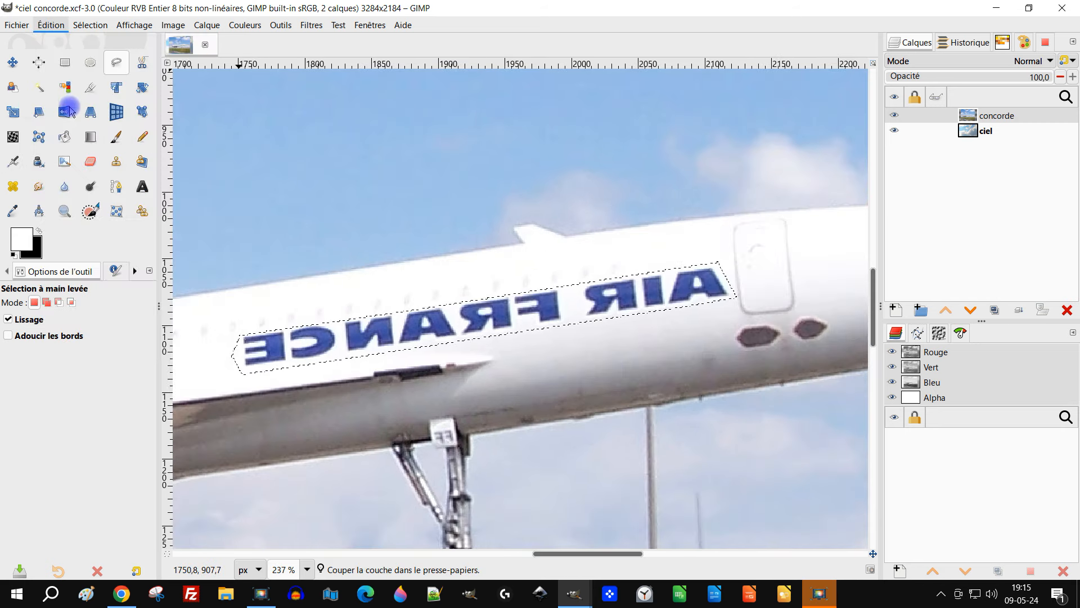
left_click(49, 26)
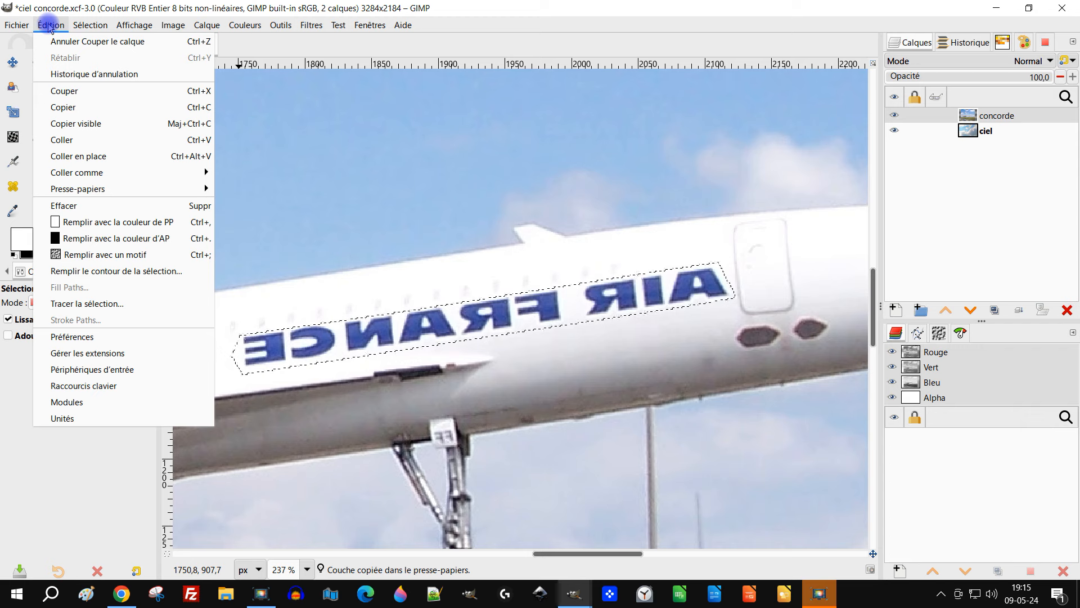
left_click(75, 143)
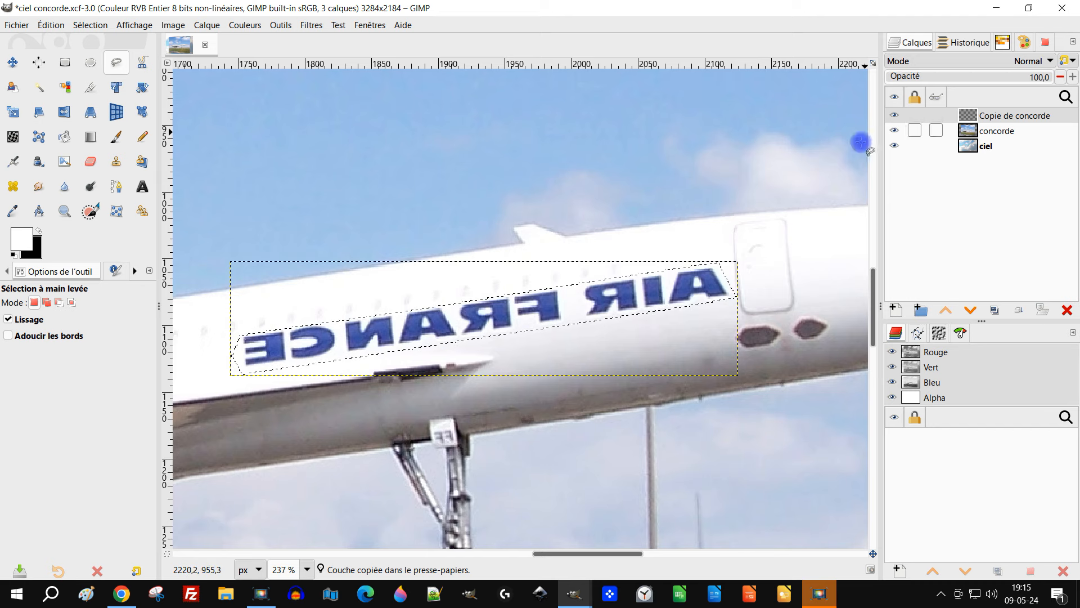
Clear the selection, then temporarily hide the concorde and ciel layers to check the pasted lettering.
left_click(90, 25)
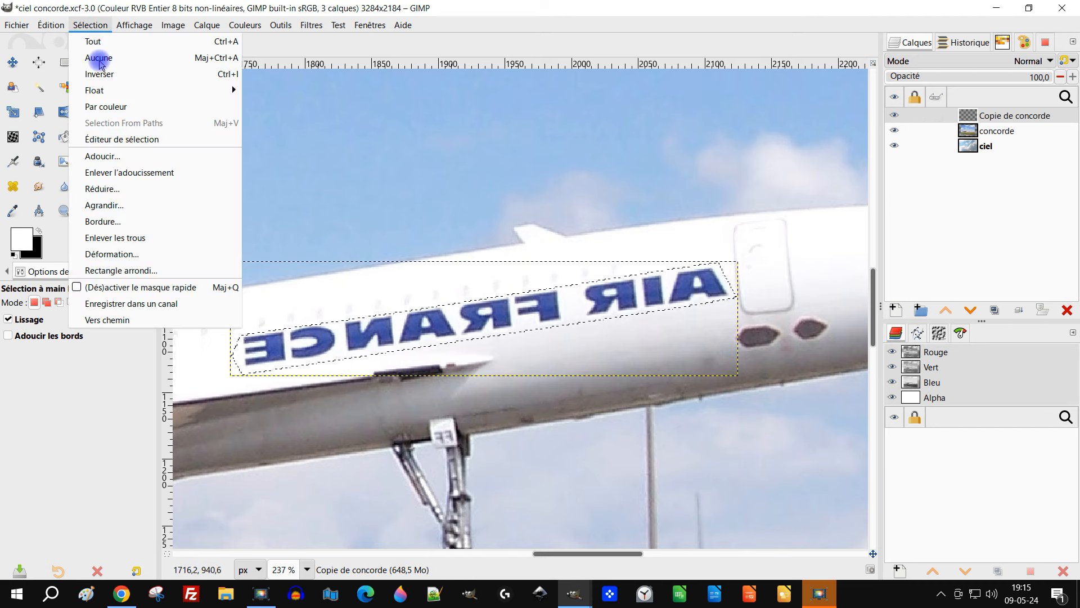
left_click(99, 59)
left_click(894, 130)
left_click(894, 145)
left_click(895, 146)
left_click(894, 130)
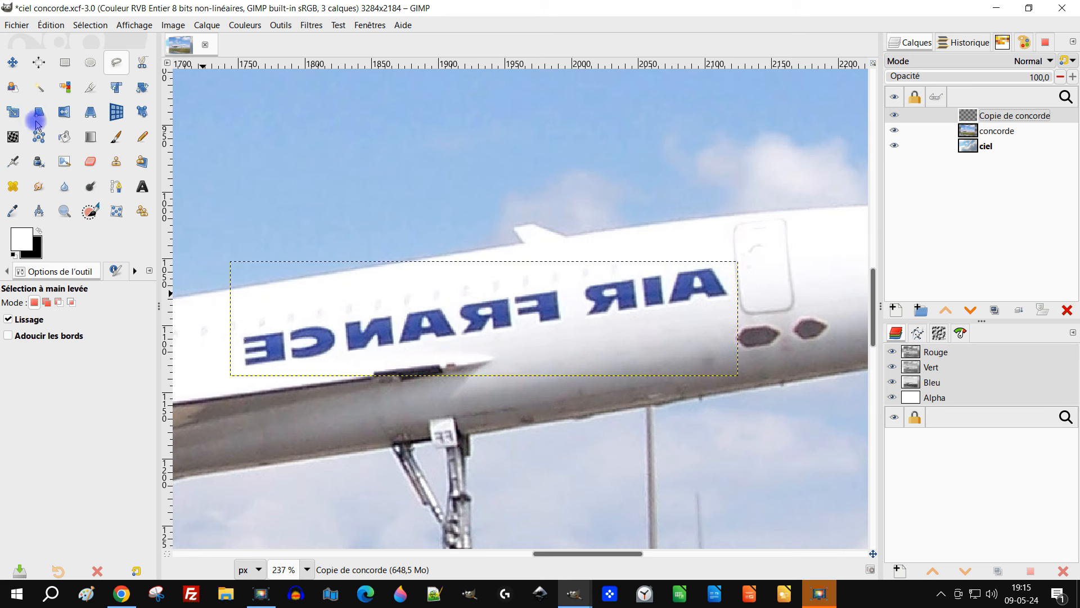
Flip the pasted AIR FRANCE lettering horizontally and rotate it by -16.40° to follow the fuselage.
left_click(65, 114)
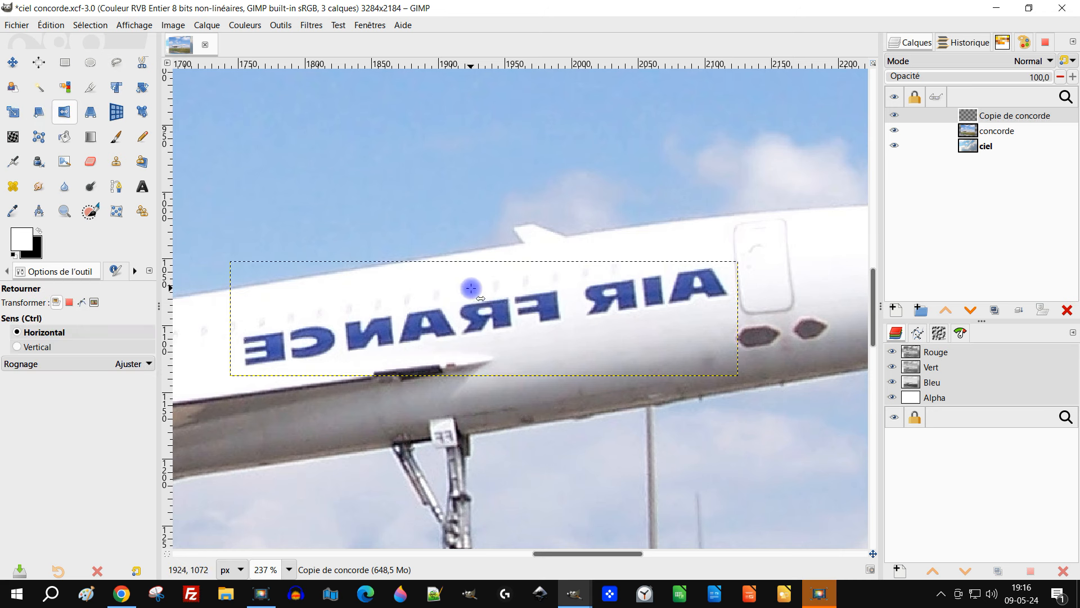
left_click(503, 318)
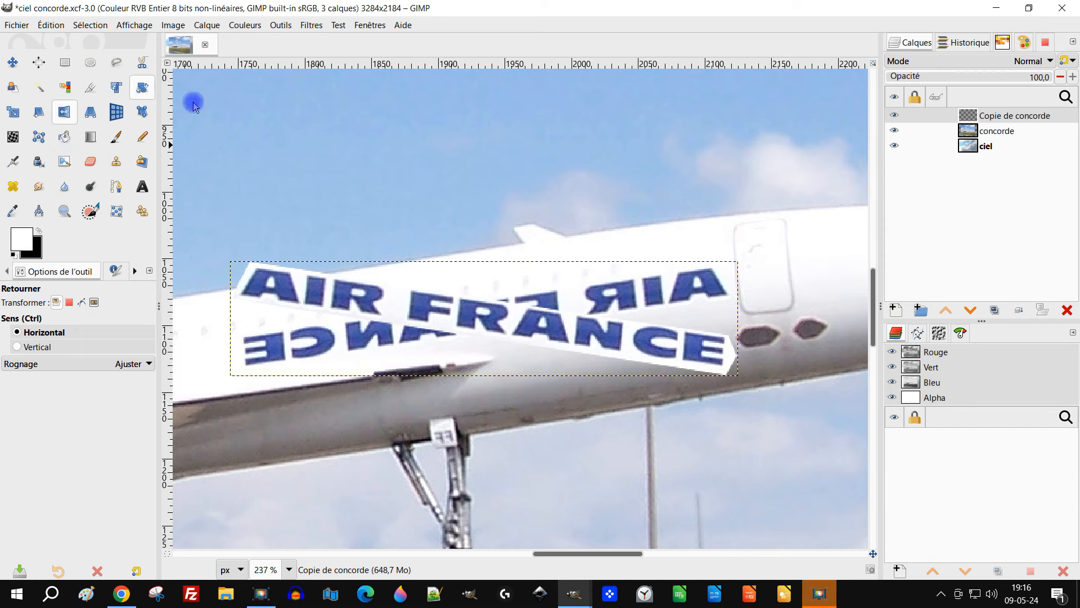
left_click_drag(287, 293, 286, 350)
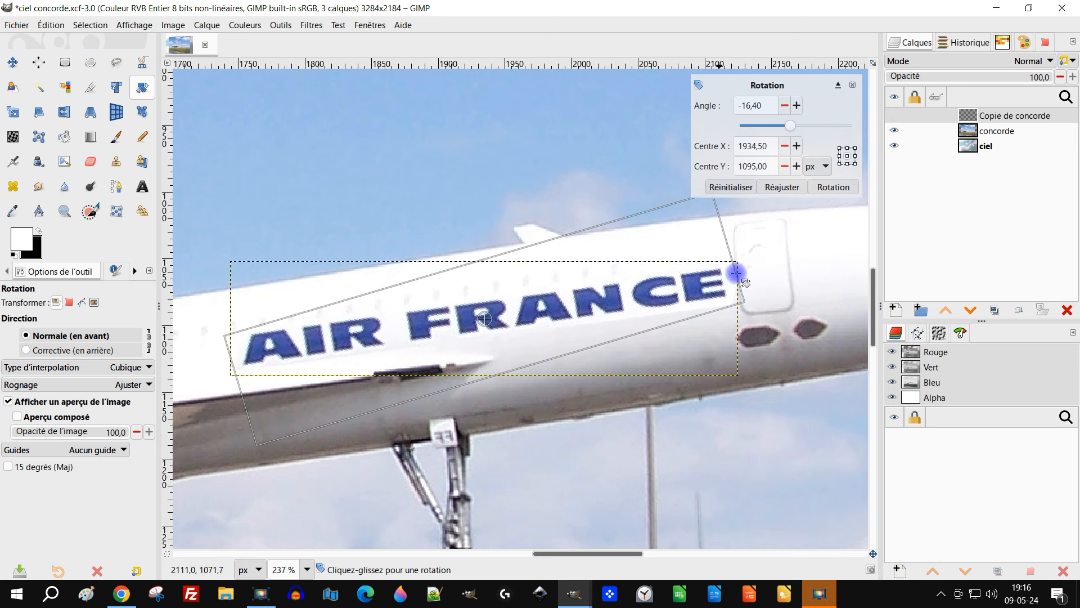
left_click(833, 187)
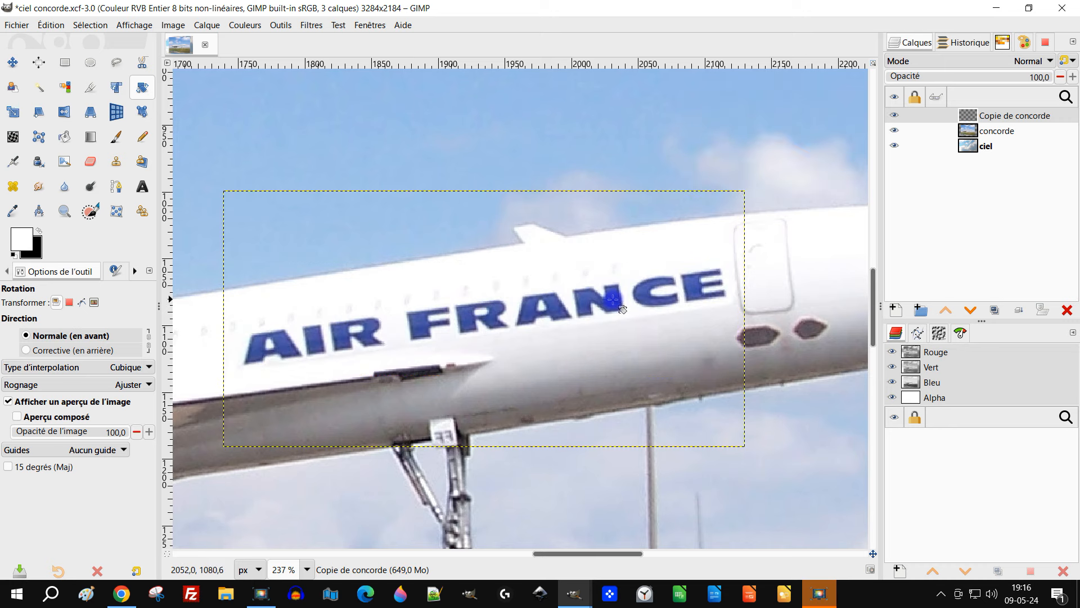
Nudge the pasted lettering layer slightly left so it covers the mirrored text on the fuselage.
scroll(316, 344, "up", 1)
scroll(316, 344, "down", 1)
scroll(362, 340, "up", 1)
scroll(369, 336, "down", 1)
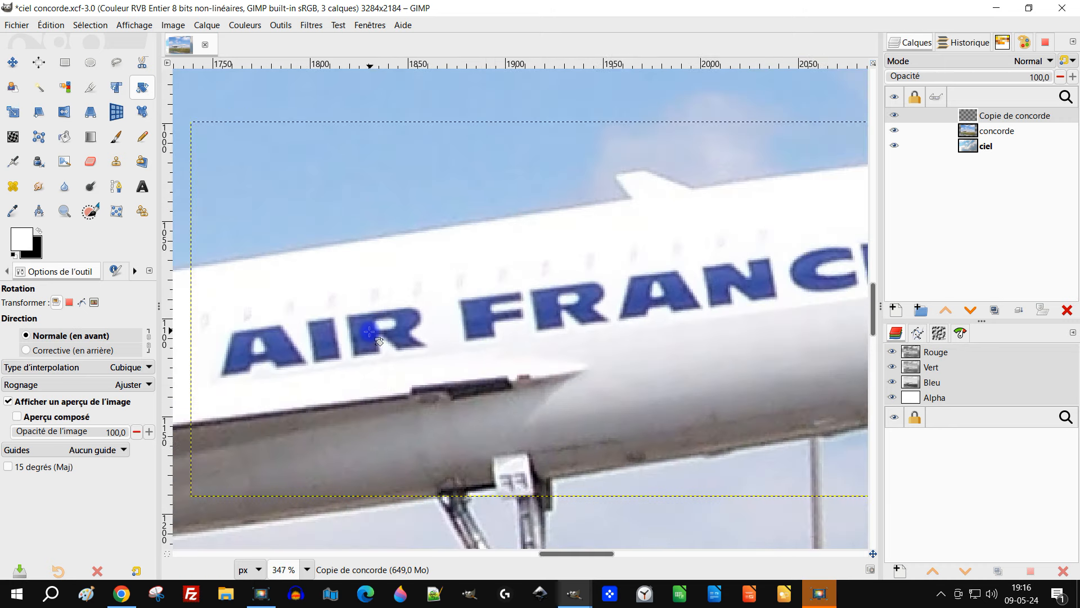
scroll(375, 331, "up", 1)
left_click(13, 63)
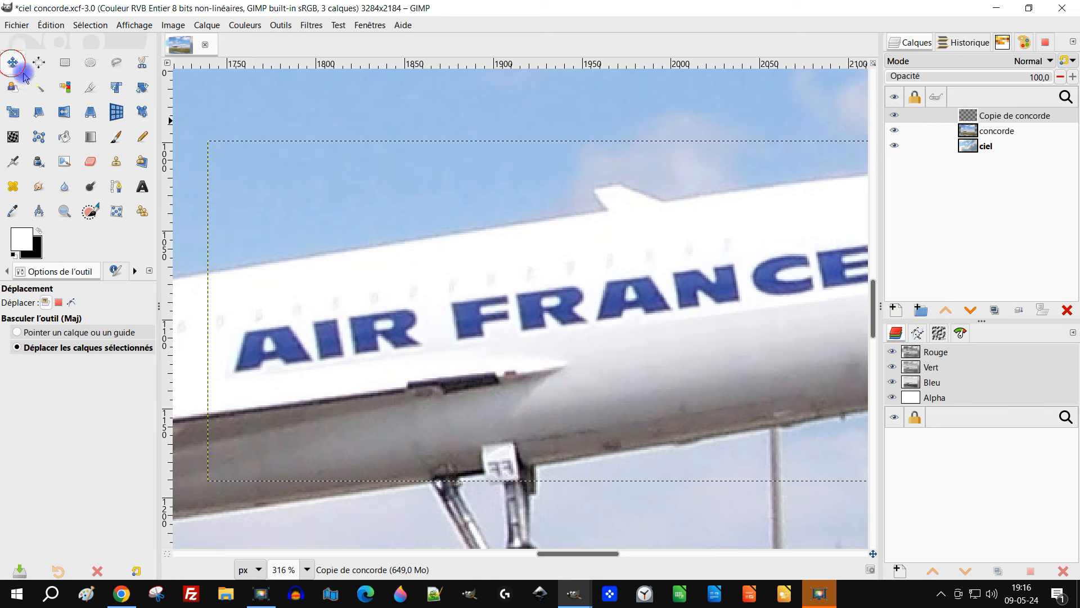
left_click_drag(302, 350, 290, 342)
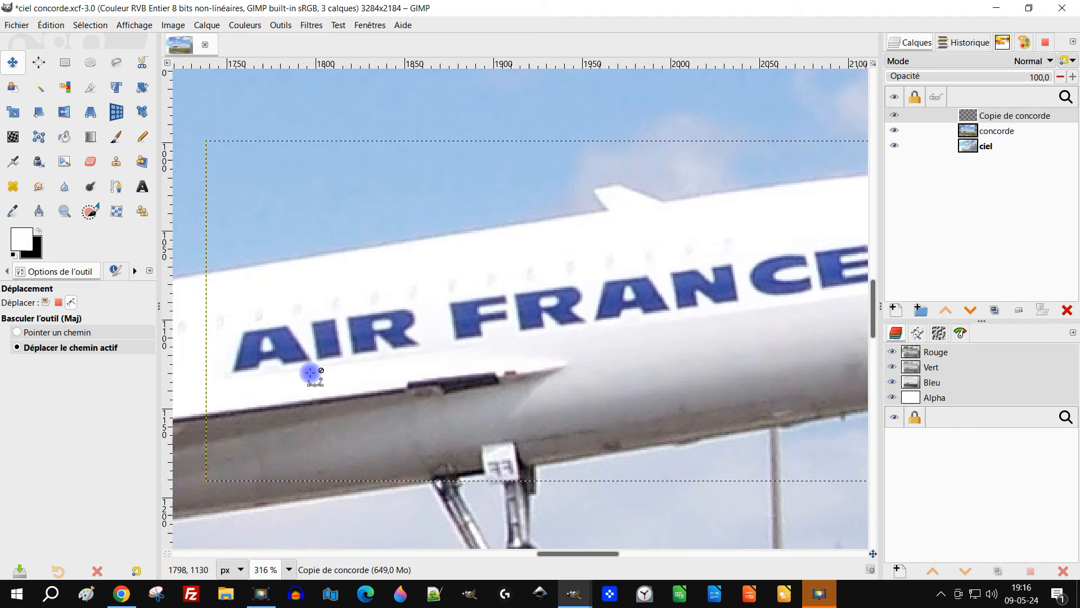
Paint white along the visible patch edge beneath AIR with the Paintbrush, using 2. Hardness 025 at size 185 and full opacity.
scroll(309, 372, "up", 2)
scroll(366, 367, "up", 2)
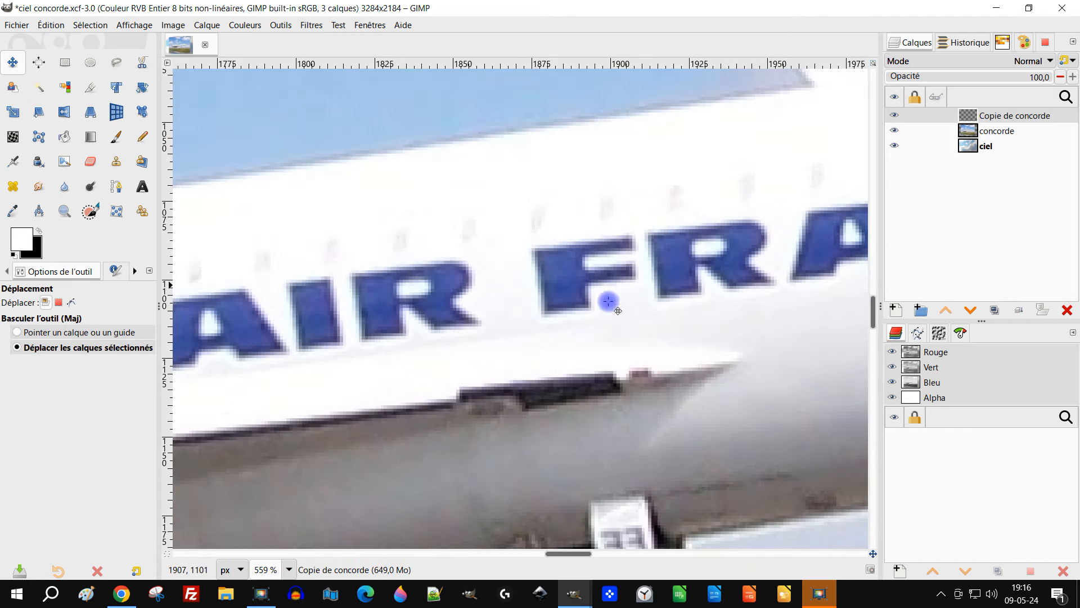
scroll(610, 302, "left", 2)
scroll(624, 304, "left", 1)
scroll(506, 323, "up", 1)
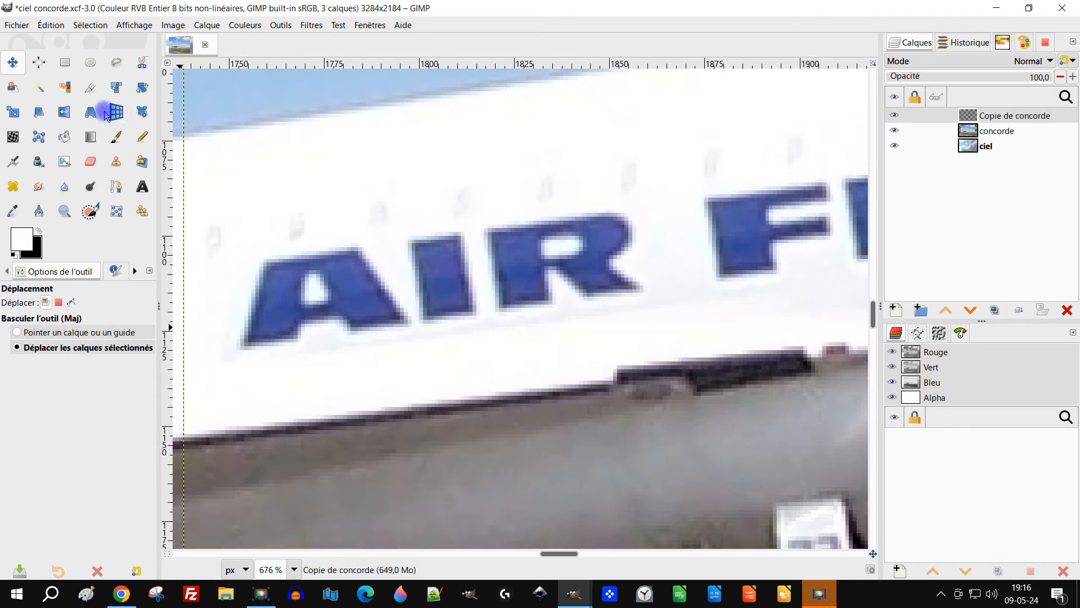
left_click(120, 137)
scroll(450, 372, "up", 3)
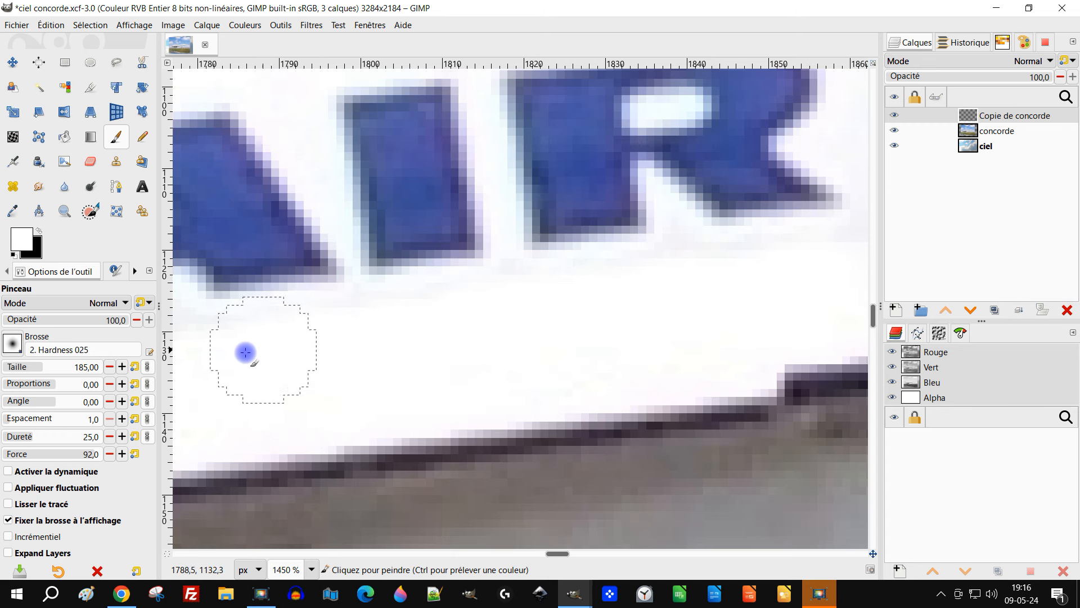
scroll(436, 350, "left", 3)
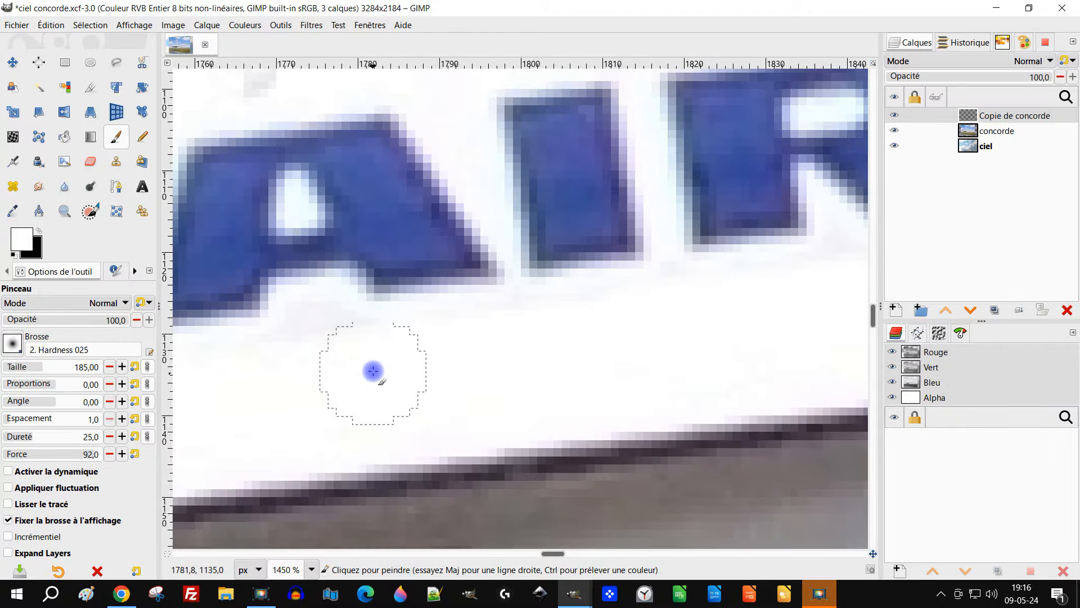
scroll(507, 337, "down", 3)
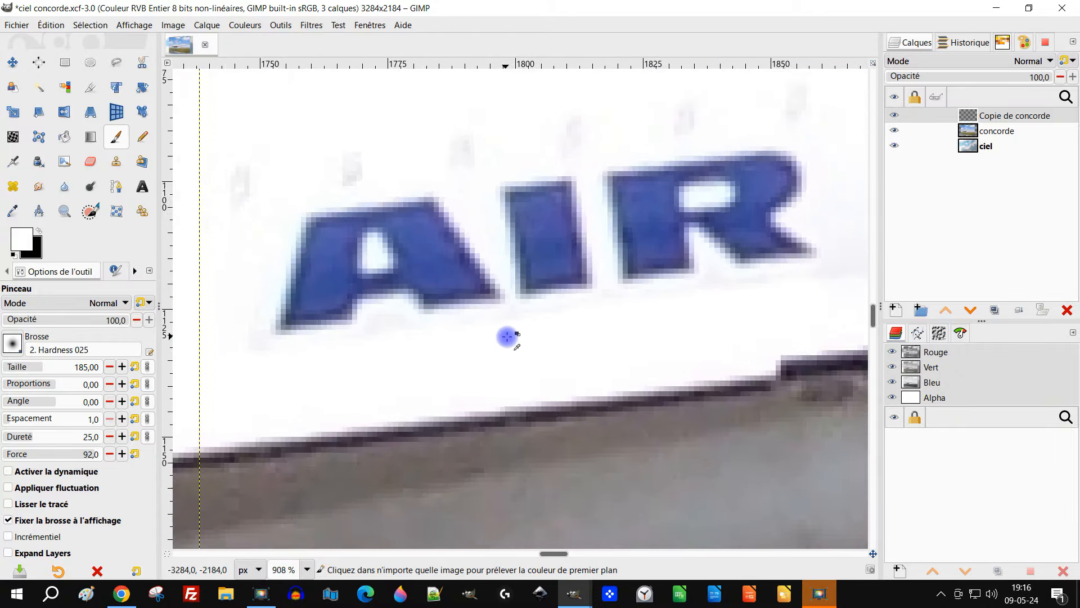
scroll(518, 336, "up", 4)
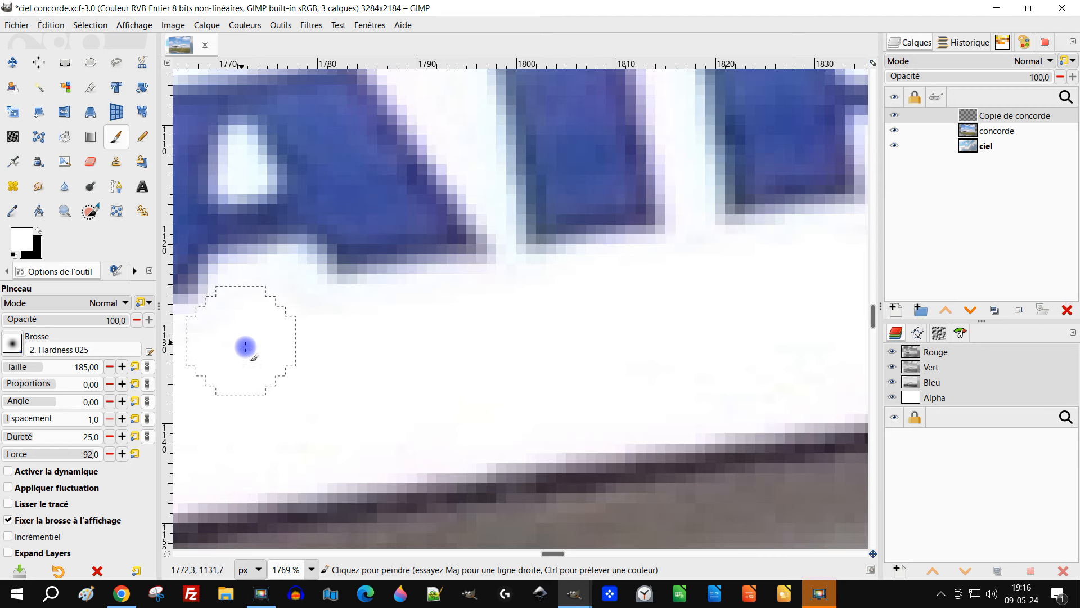
scroll(371, 336, "down", 1)
scroll(371, 336, "down", 4)
scroll(610, 307, "up", 5)
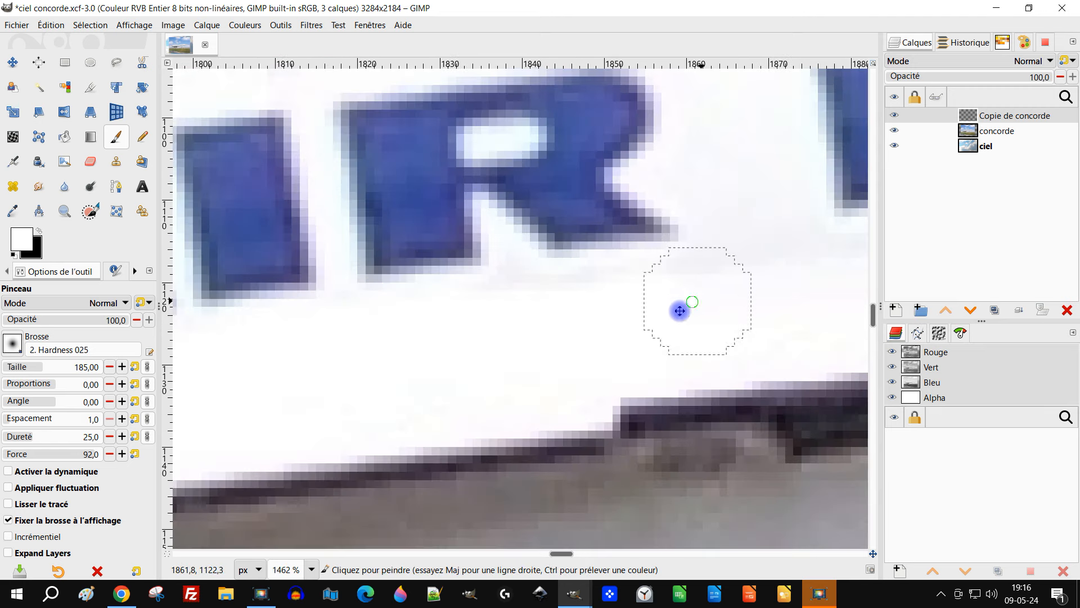
left_click_drag(569, 329, 404, 435)
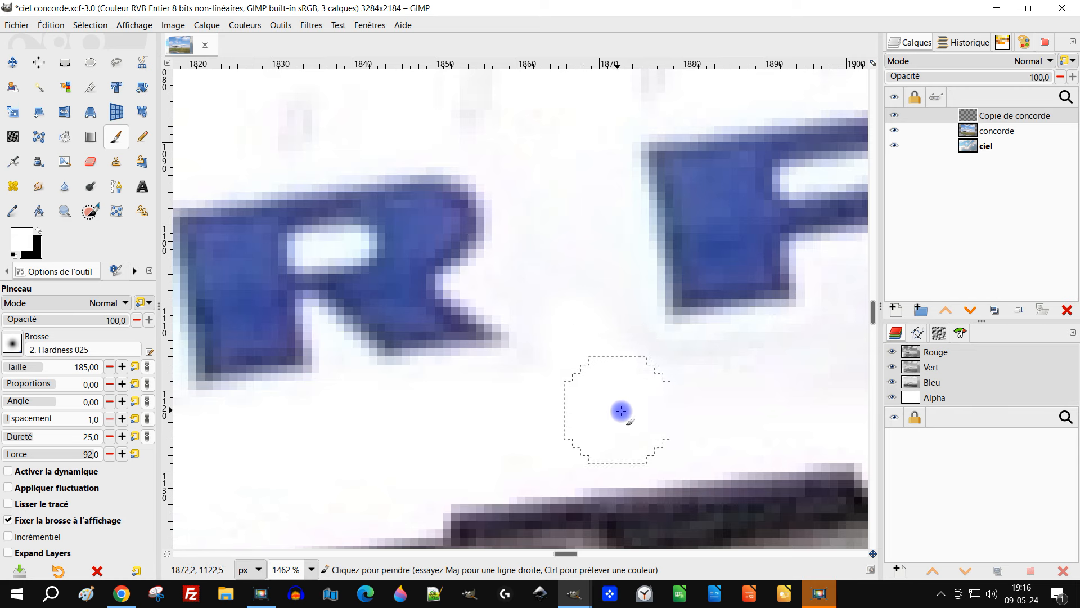
scroll(652, 383, "down", 2)
scroll(654, 381, "down", 2)
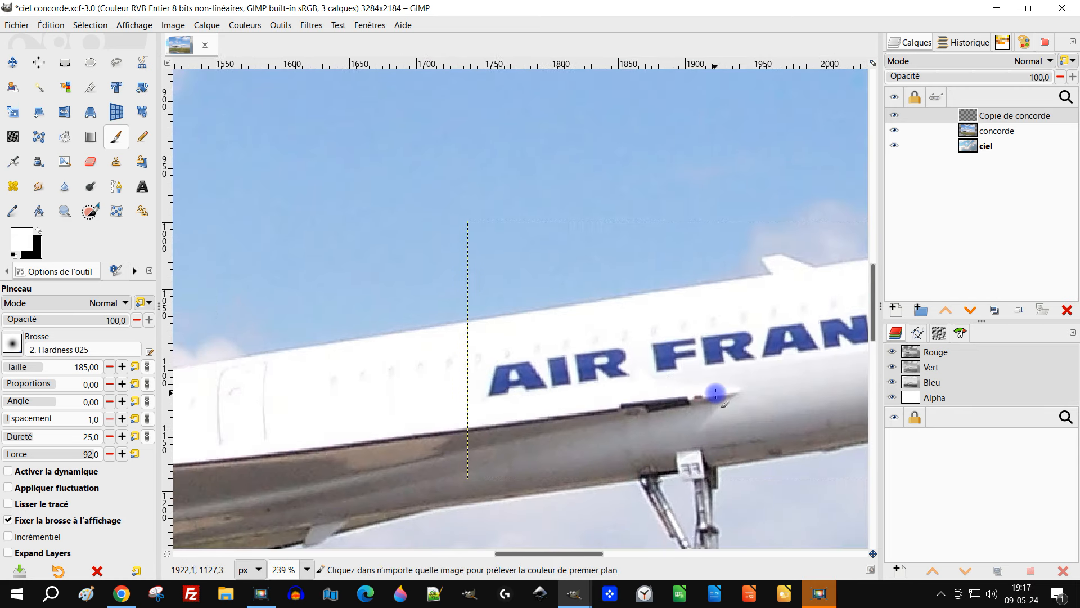
scroll(429, 369, "down", 2)
scroll(589, 335, "up", 3)
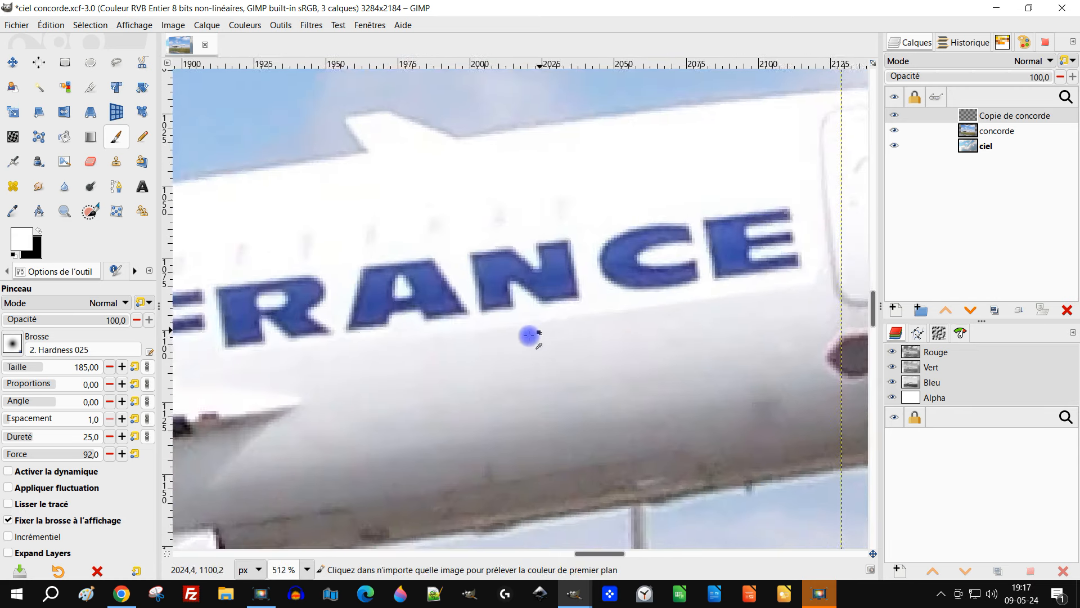
left_click_drag(459, 357, 501, 349)
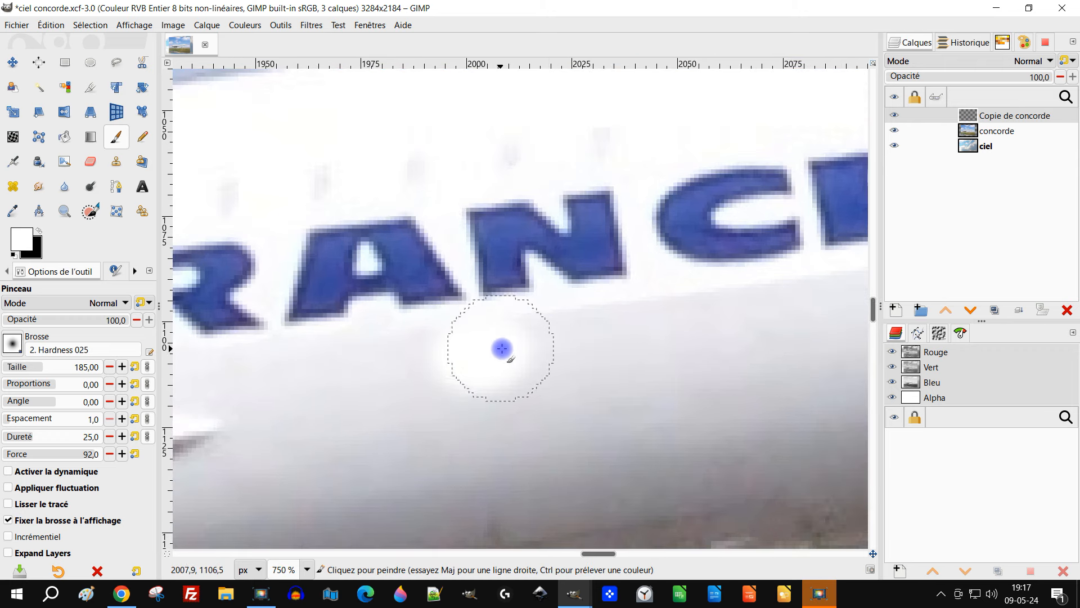
key("ctrl+z")
Sample the light grey of the fuselage and paint at 38 opacity along the patch edge beneath FRANCE to blend it in.
left_click(579, 356, "ctrl")
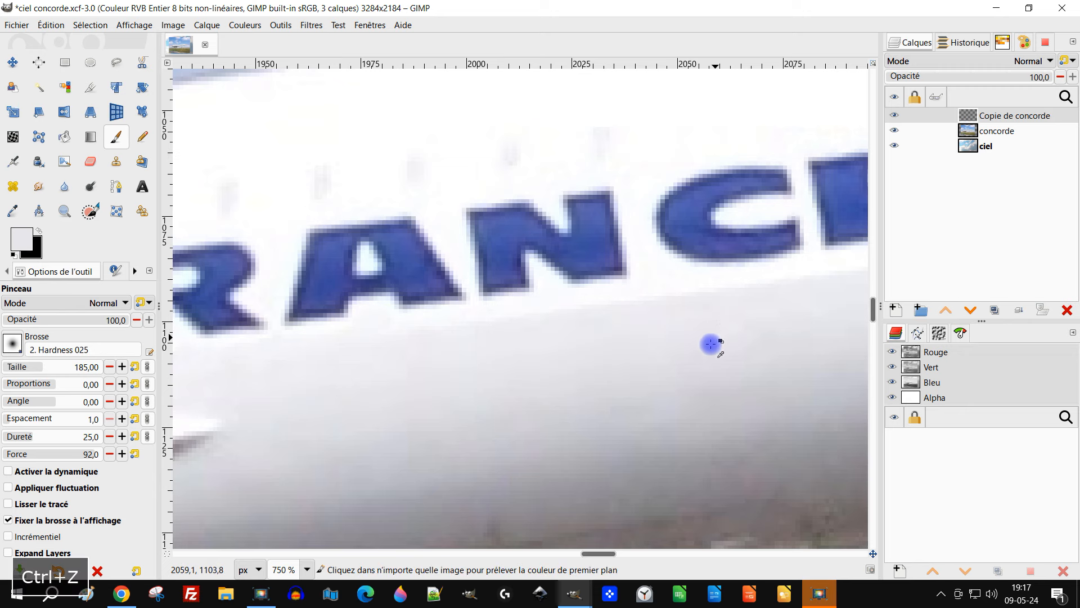
scroll(710, 343, "down", 6)
scroll(642, 380, "up", 7)
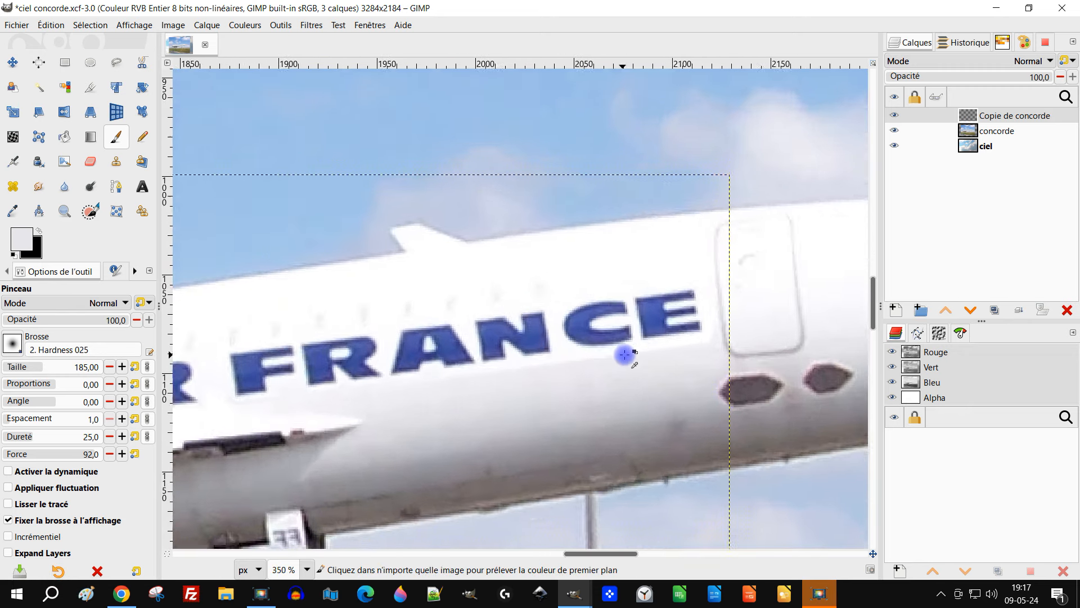
scroll(585, 315, "down", 3)
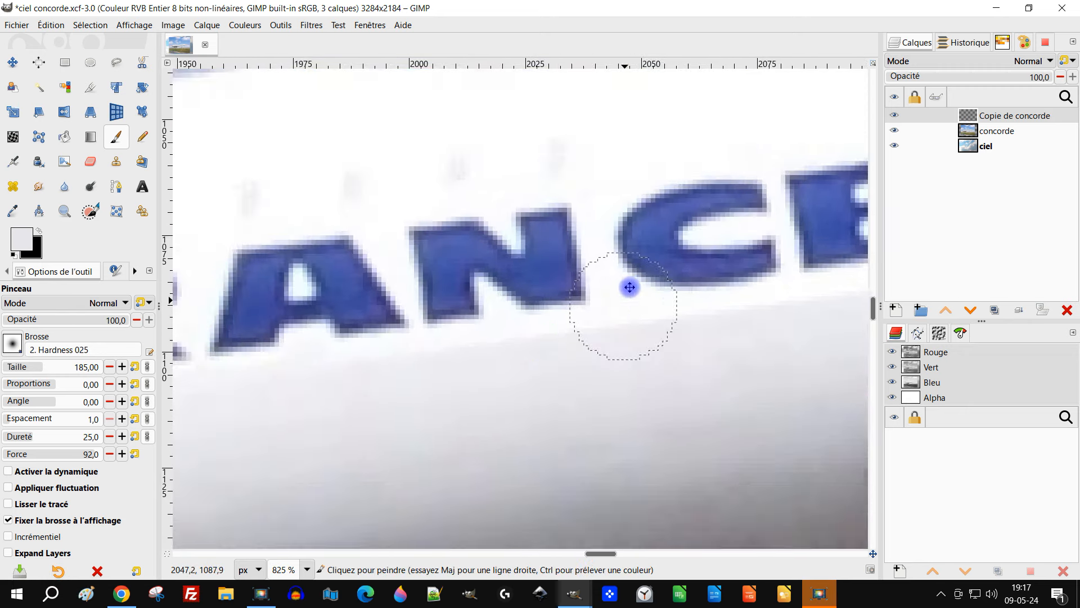
scroll(518, 362, "up", 2)
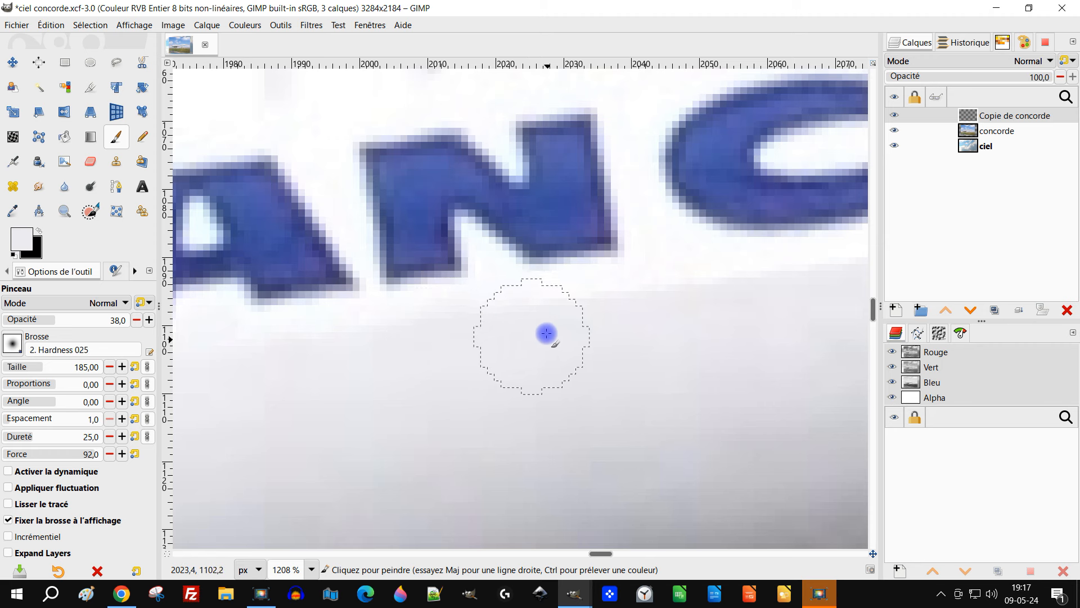
left_click_drag(641, 362, 478, 406)
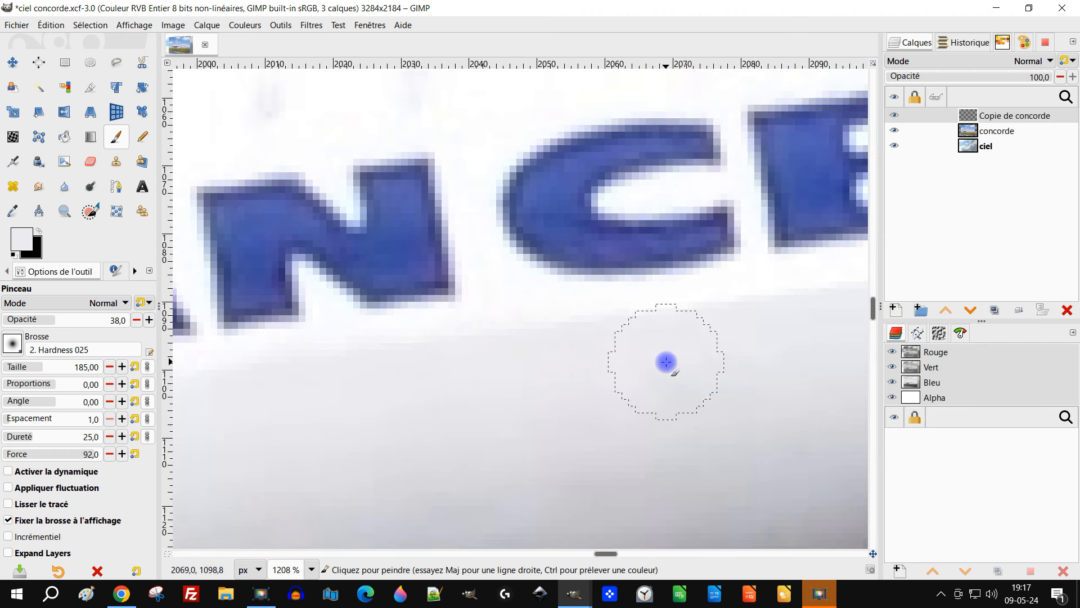
left_click_drag(666, 362, 404, 408)
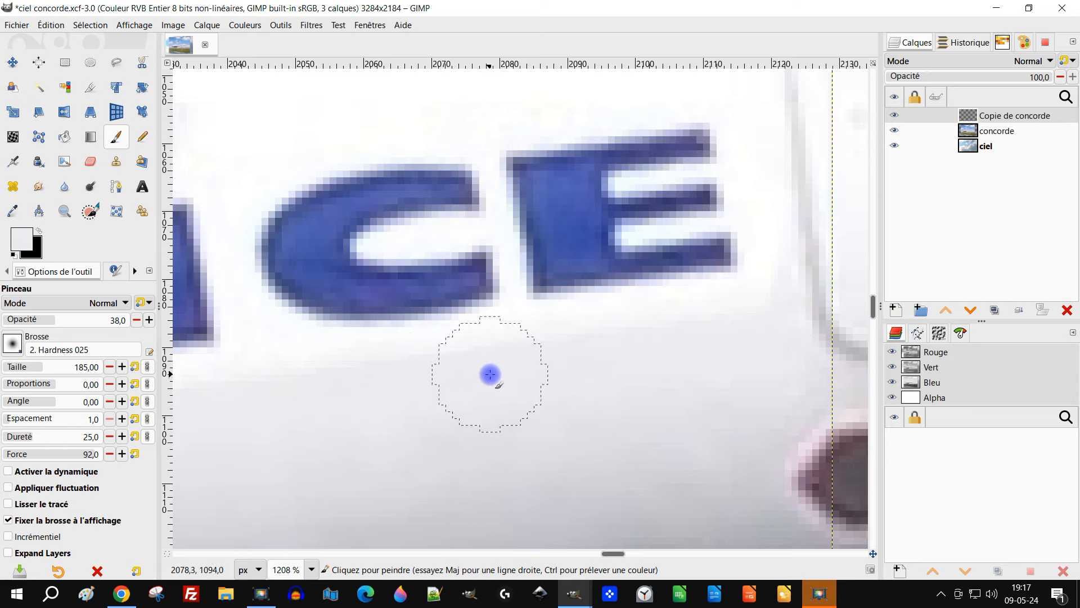
scroll(354, 392, "down", 5)
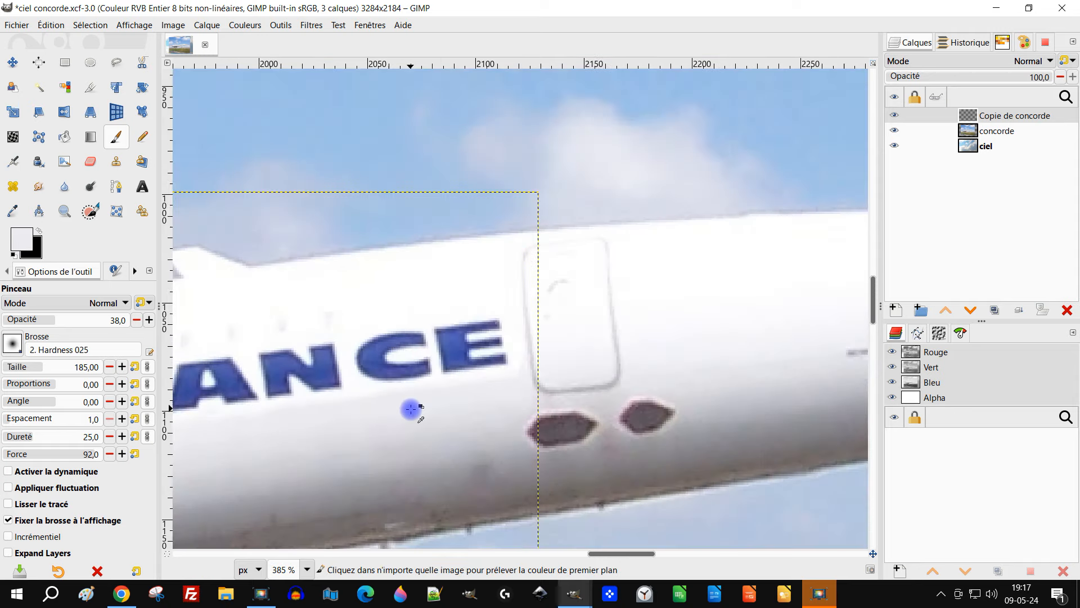
scroll(698, 336, "up", 2)
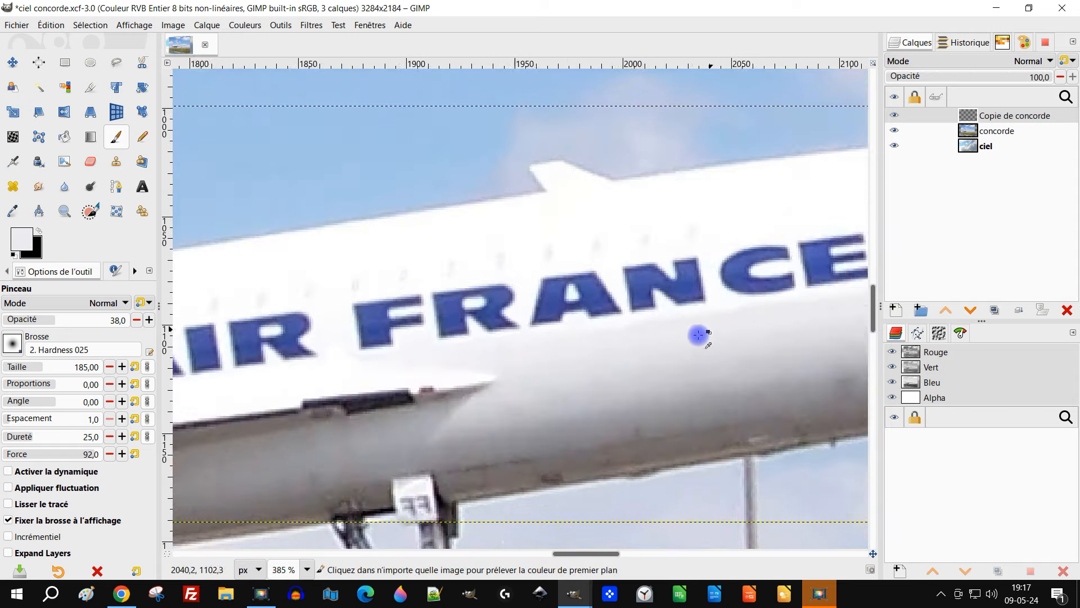
scroll(617, 352, "up", 5)
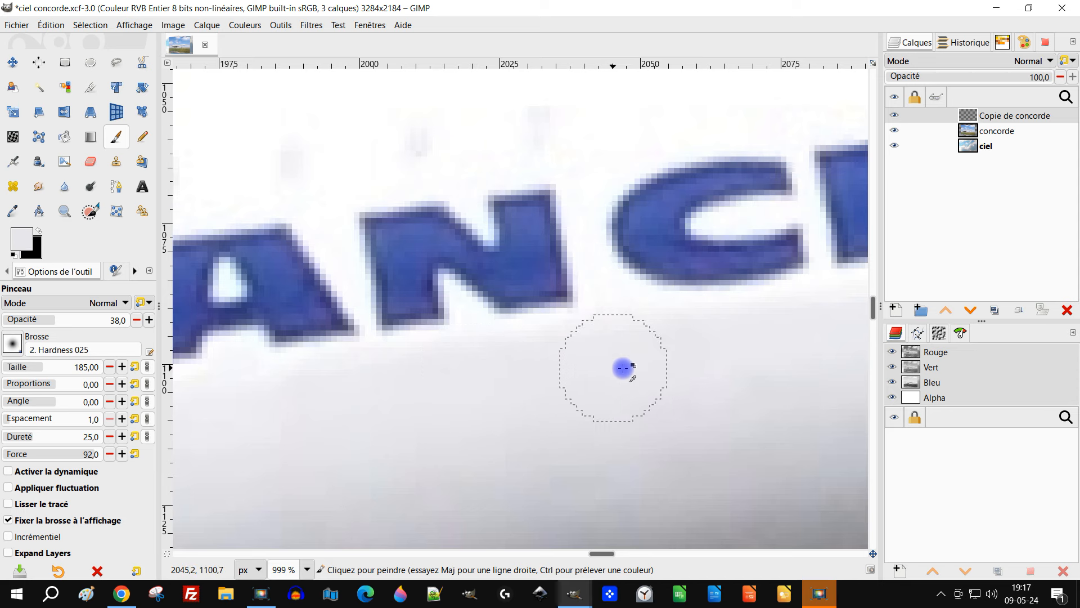
scroll(623, 367, "down", 6)
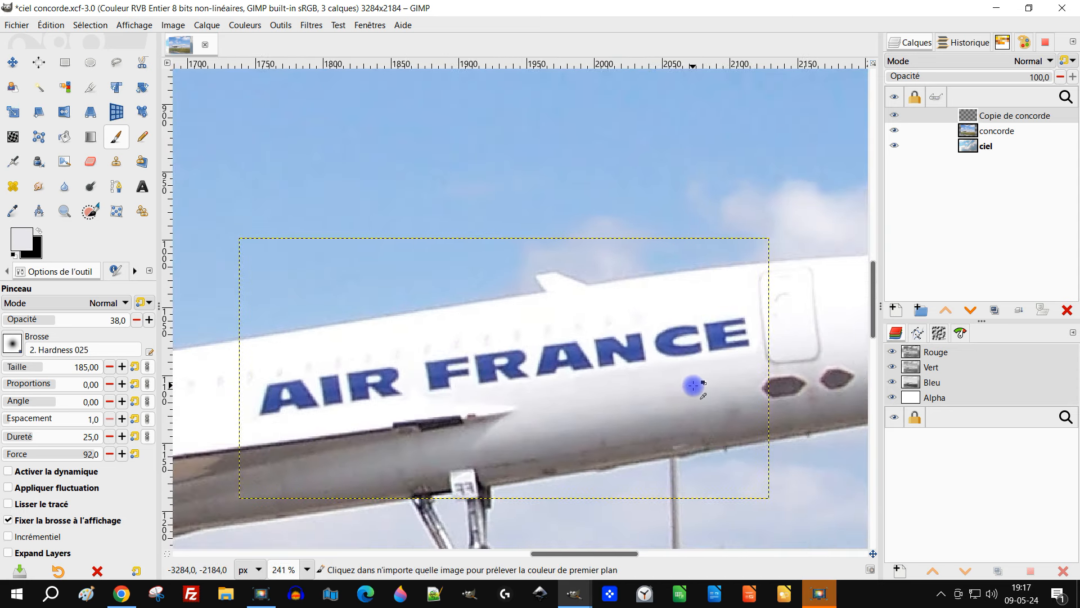
scroll(693, 385, "down", 6)
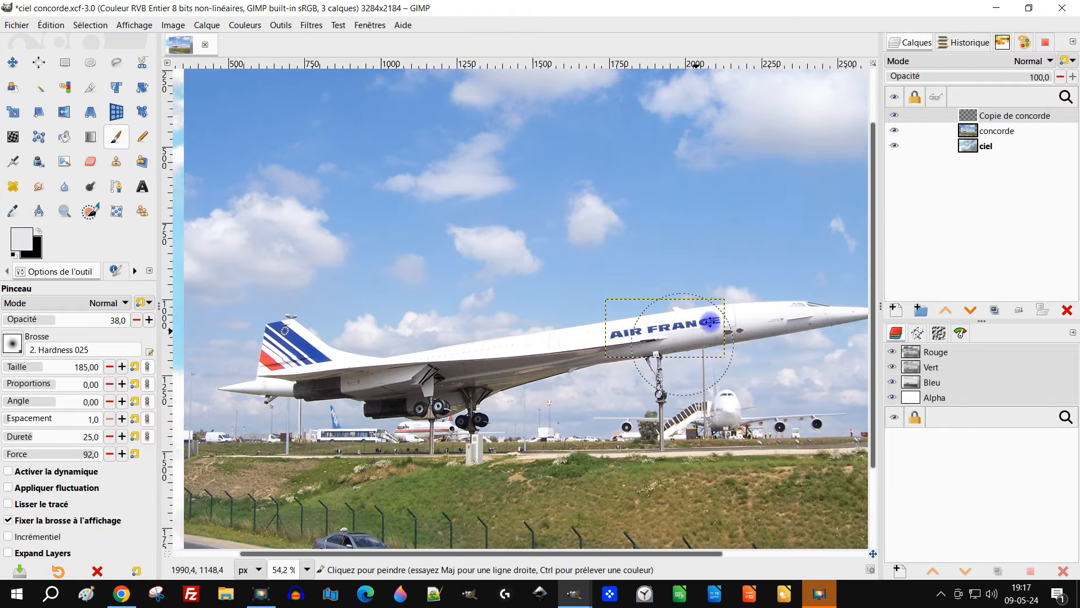
Merge the retouched lettering layer down into the concorde layer.
left_click_drag(709, 322, 725, 302)
scroll(697, 325, "up", 1)
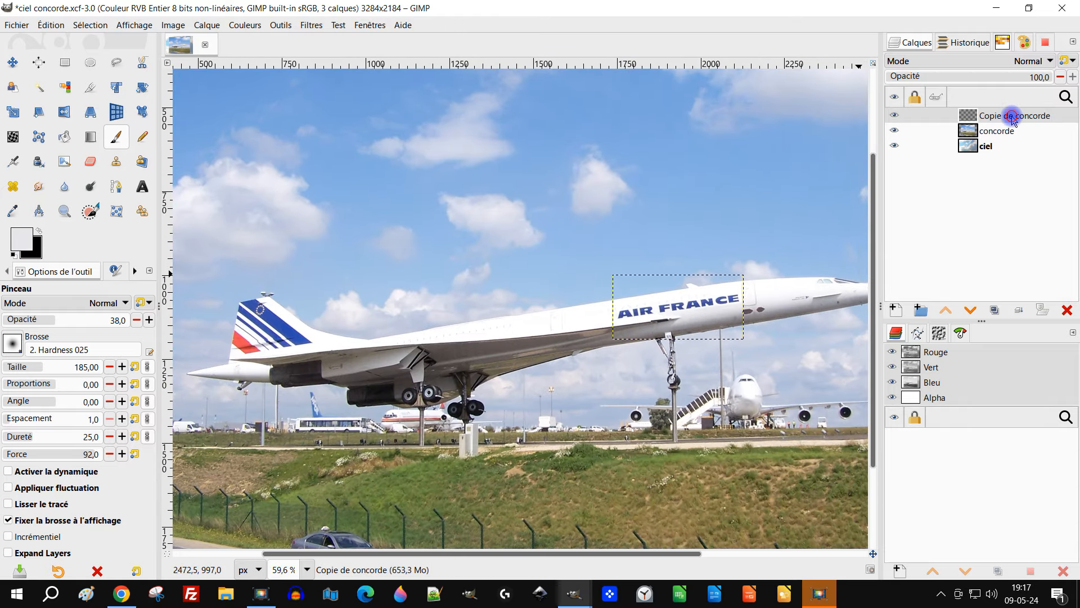
left_click(1021, 309)
scroll(573, 359, "down", 1)
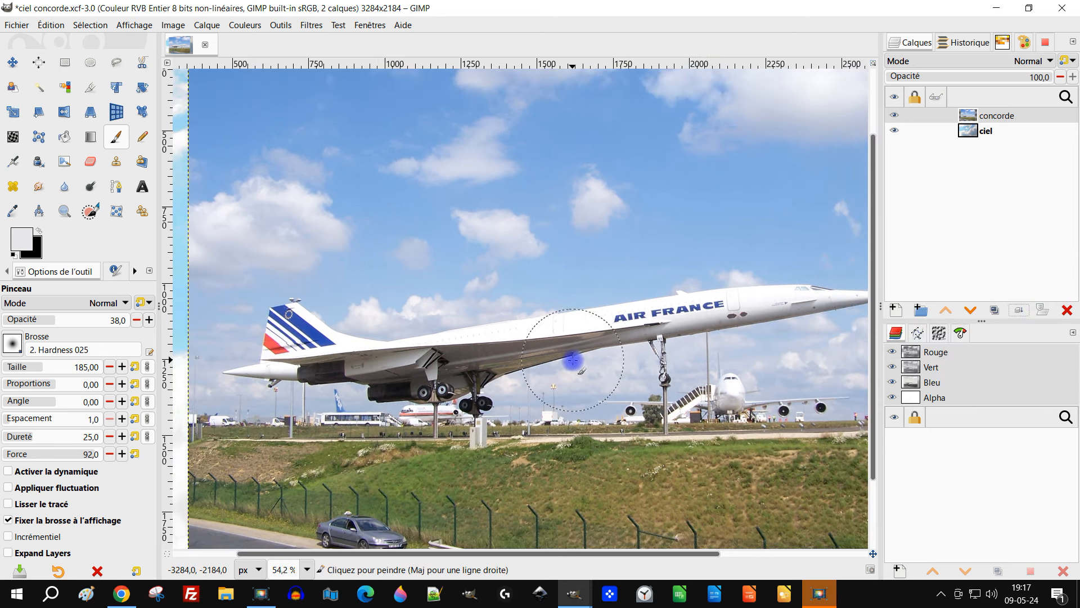
Start a path with the Paths tool at the tip of the tail fin and trace its sloping edge into the fuselage curve.
left_click_drag(617, 384, 555, 358)
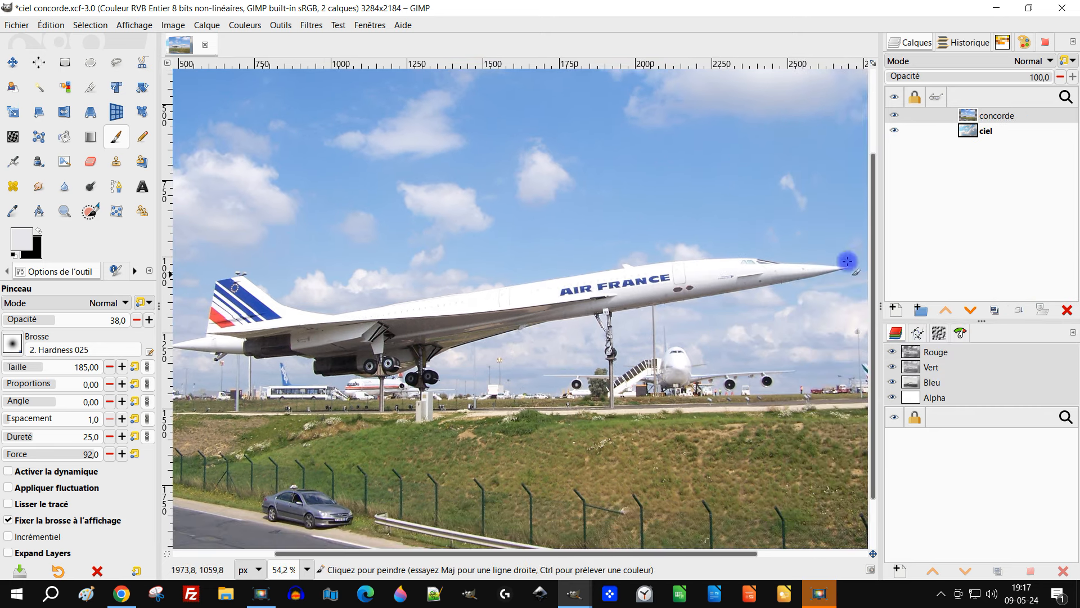
scroll(617, 361, "down", 3)
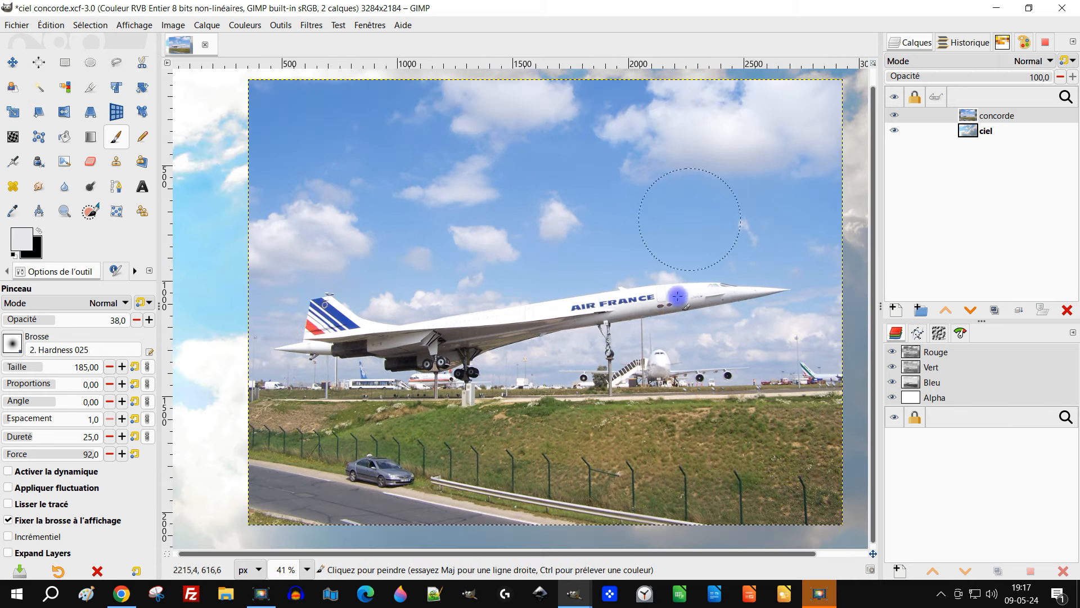
scroll(486, 295, "up", 3)
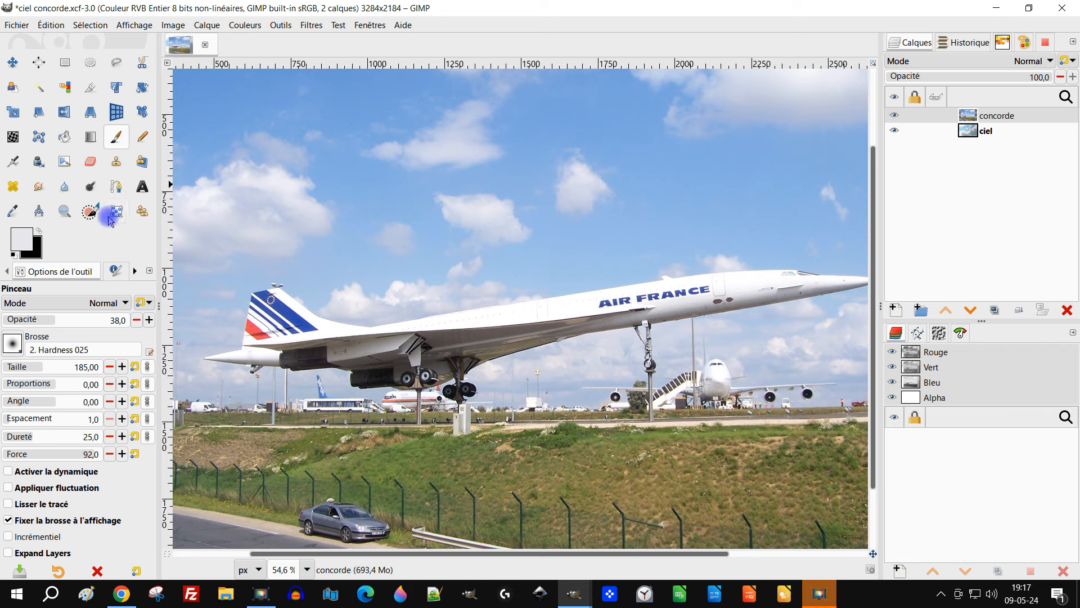
left_click(116, 186)
scroll(259, 281, "up", 12)
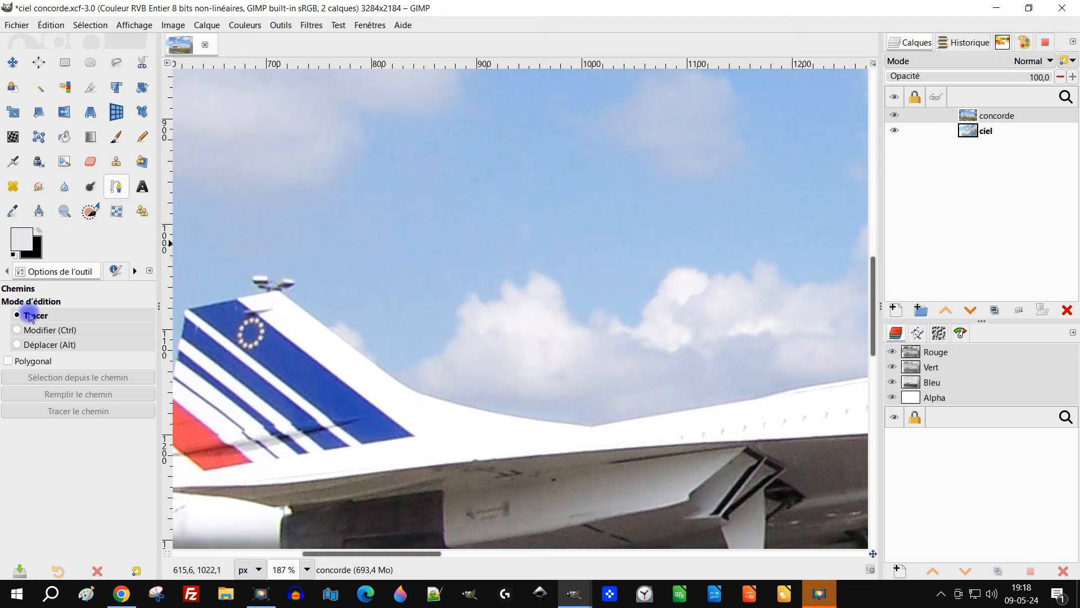
scroll(274, 345, "up", 3)
left_click(275, 281)
left_click_drag(444, 411, 464, 417)
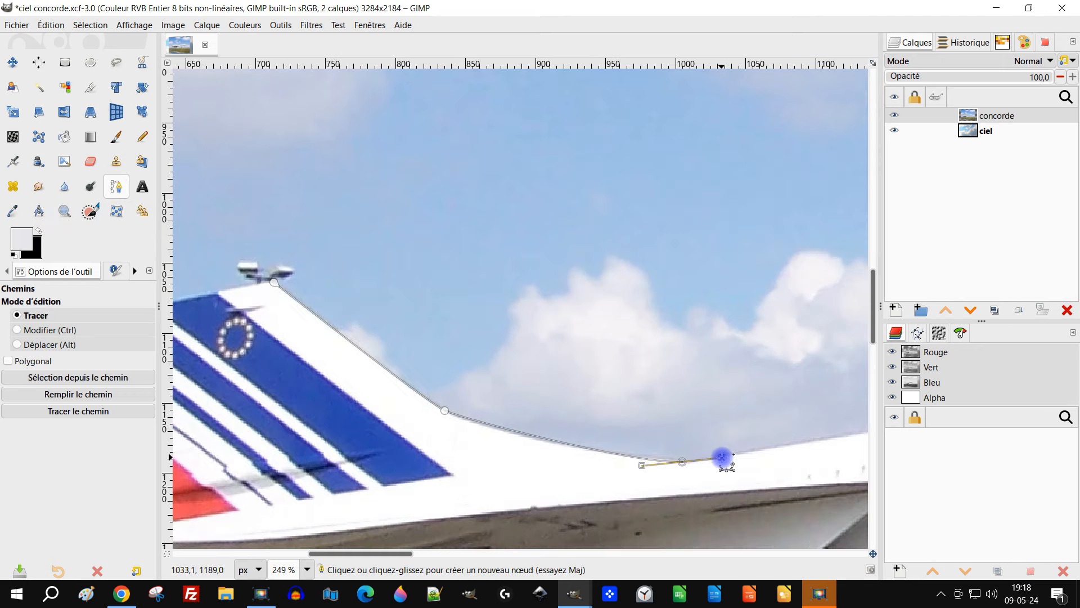
left_click_drag(722, 456, 646, 464)
Continue the path along the upper edge of the fuselage up to the raised bump above the AIR FRANCE lettering.
scroll(646, 464, "up", 4)
scroll(356, 458, "down", 3)
left_click_drag(840, 401, 272, 467)
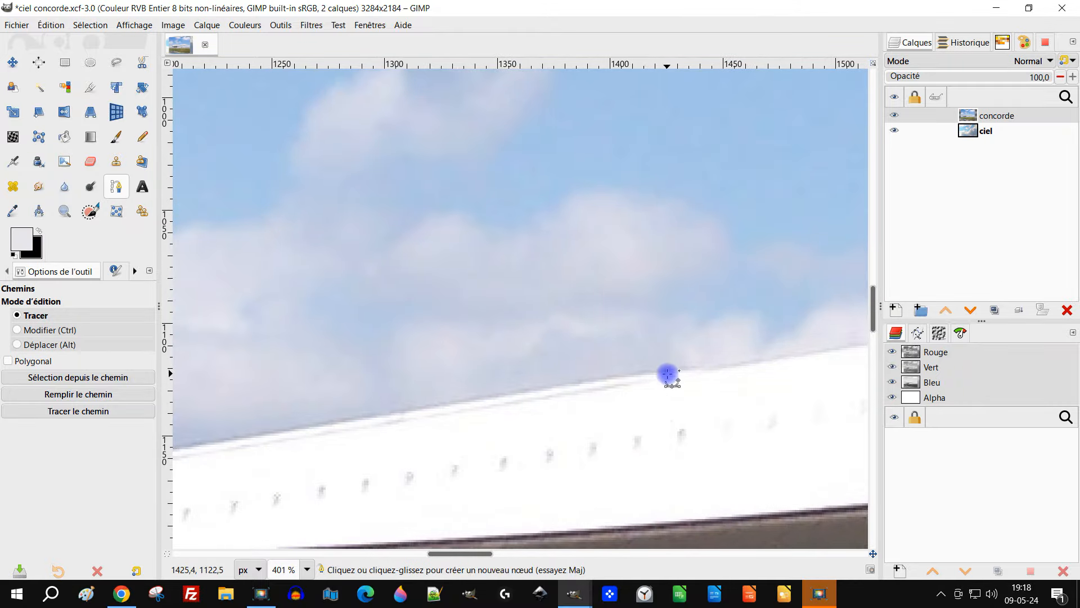
left_click(668, 373)
left_click_drag(723, 381, 355, 456)
left_click(680, 385)
scroll(681, 384, "down", 4)
left_click_drag(753, 435, 536, 435)
scroll(592, 405, "down", 4)
scroll(628, 390, "up", 5)
Trace the path around the raised bump on the fuselage and onward along the top edge toward the cockpit.
left_click(593, 412)
left_click(574, 376)
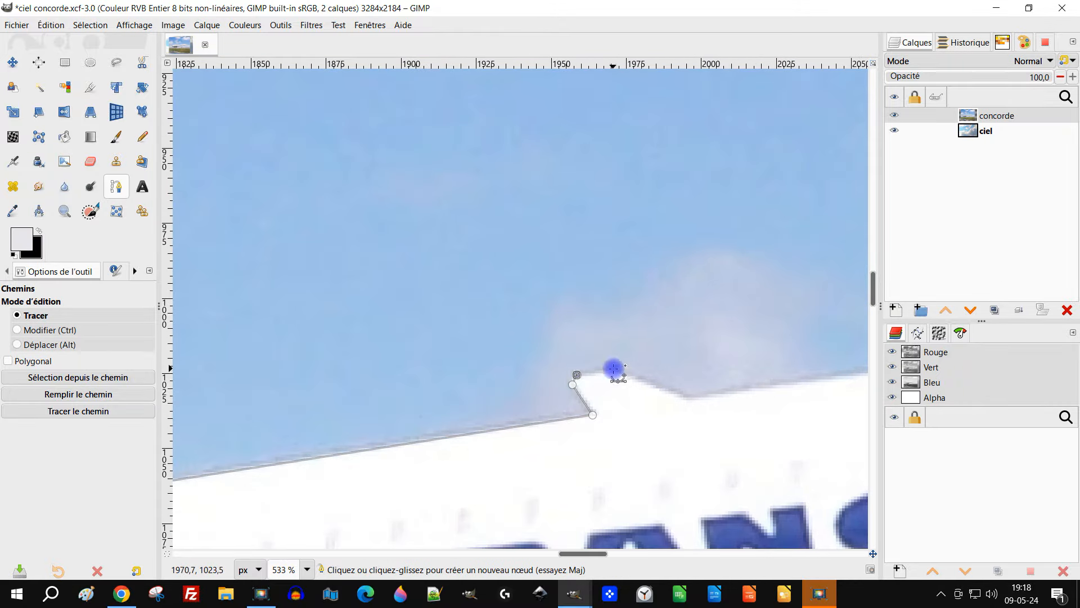
scroll(670, 394, "down", 3)
left_click(441, 402)
left_click_drag(694, 391, 721, 393)
left_click_drag(716, 438, 524, 450)
scroll(636, 419, "up", 2)
left_click(639, 420)
Trace the path over the cockpit, around the tip of the nose and back along the underside of the nose.
left_click_drag(714, 442, 460, 441)
left_click_drag(631, 427, 469, 423)
left_click(675, 426)
left_click(720, 424)
scroll(691, 442, "up", 2)
left_click(639, 429)
left_click(244, 465)
scroll(243, 465, "down", 2)
left_click(389, 439)
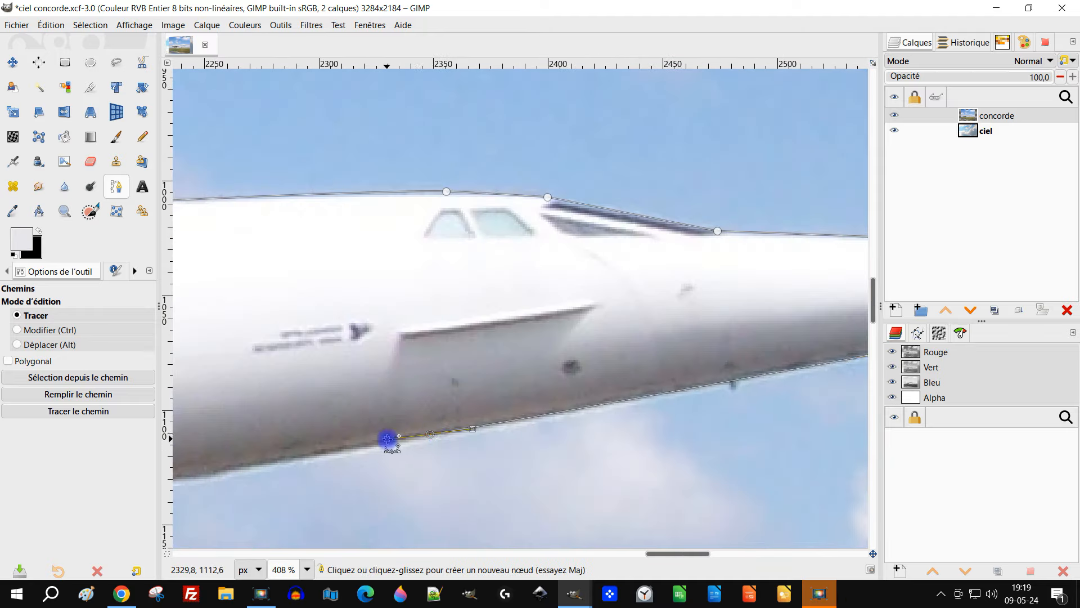
Continue the path along the fuselage underside and around the small grey fairing to the lower edge of the wing.
scroll(388, 439, "down", 2)
left_click(393, 379)
left_click_drag(392, 388, 579, 393)
left_click(467, 400)
left_click(247, 430)
left_click_drag(247, 431, 767, 322)
scroll(646, 356, "up", 1)
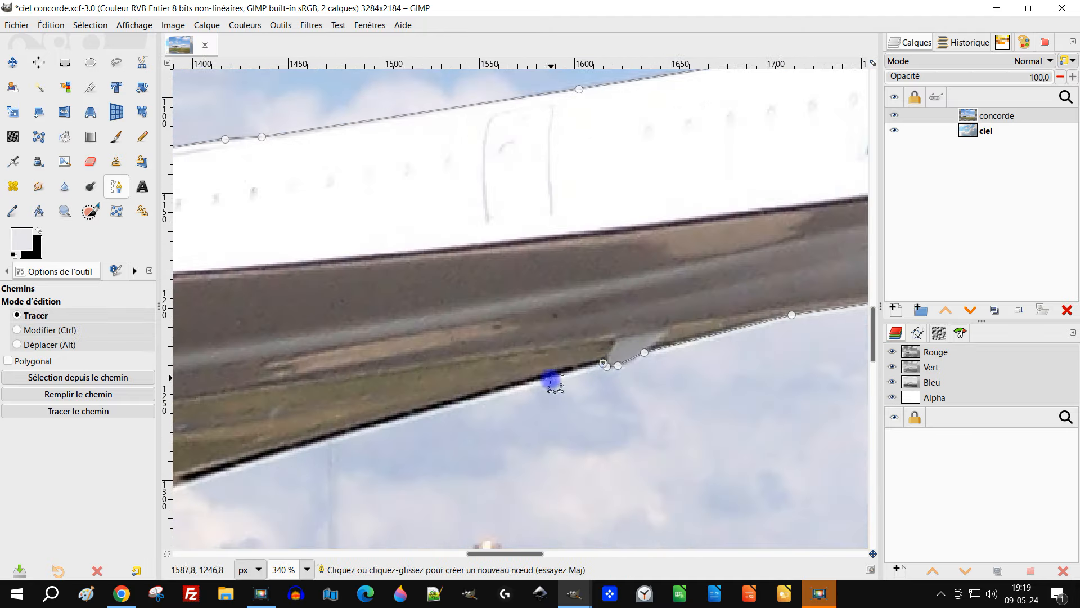
left_click(196, 477)
Trace the path along the lower edge of the wing and beneath the landing gear wheels, leaving the supports out.
left_click_drag(197, 477, 729, 320)
left_click(640, 339)
left_click_drag(523, 366, 661, 365)
left_click(464, 439)
left_click(397, 445)
left_click(324, 451)
left_click_drag(324, 451, 689, 434)
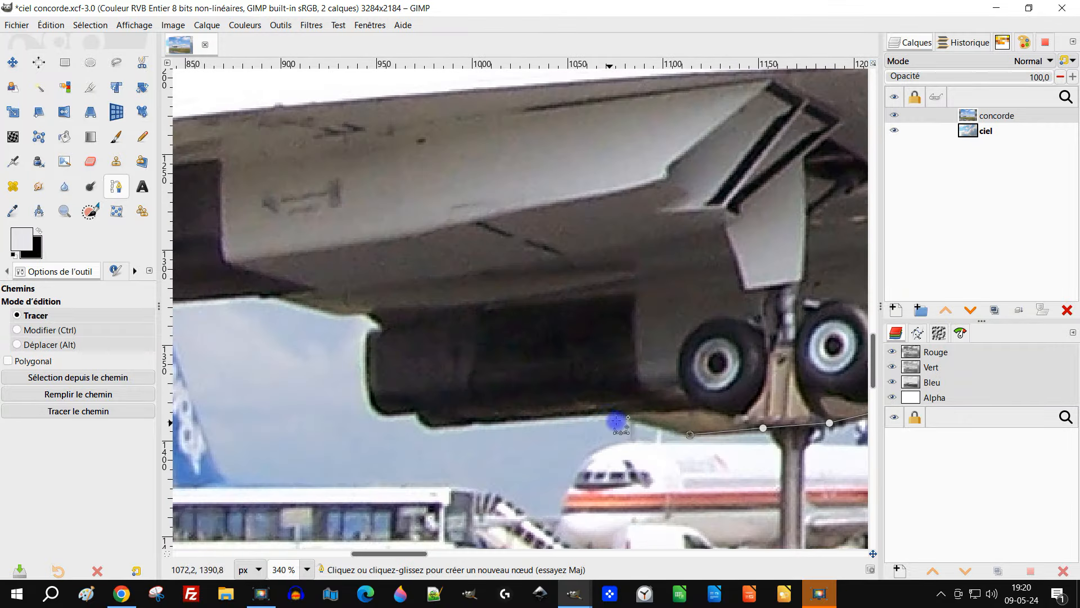
Trace the path around the dark front engine nacelle and along the underside of the rear one.
left_click(369, 313)
left_click(338, 317)
left_click(276, 299)
left_click_drag(265, 293, 482, 349)
left_click(462, 352)
left_click(277, 367)
left_click_drag(293, 334, 587, 354)
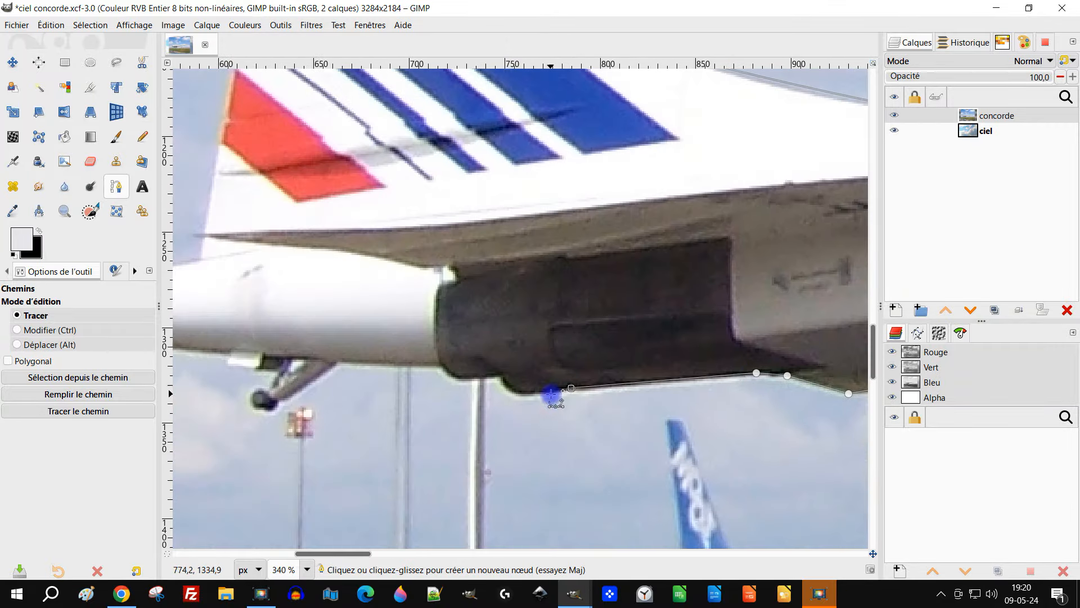
Trace the path around the end of the rear nacelle, along the tail cone underside and around its pointed tip.
left_click(287, 362)
left_click_drag(287, 362, 540, 400)
left_click_drag(225, 350, 465, 441)
scroll(465, 441, "up", 5)
left_click(446, 427)
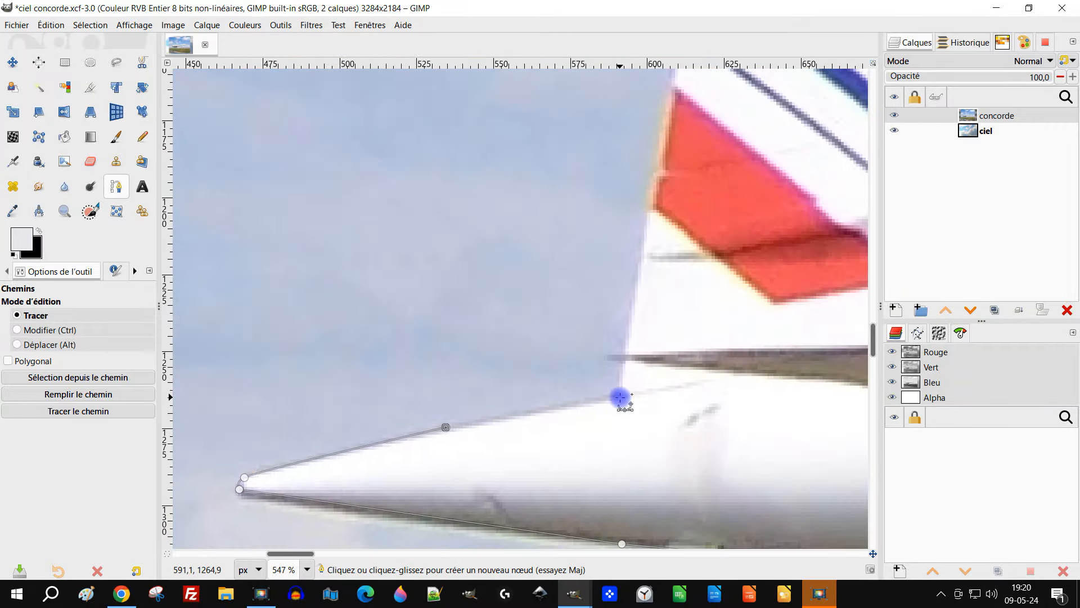
Trace the path up the rear edge of the tail fin and along its top edge back to the starting node.
left_click(621, 395)
left_click(626, 359)
scroll(631, 356, "up", 2)
scroll(631, 356, "up", 1)
left_click(634, 150)
left_click_drag(634, 149, 549, 431)
left_click(596, 183)
left_click_drag(596, 184, 511, 451)
left_click(554, 231)
left_click_drag(564, 226, 306, 322)
left_click(492, 287)
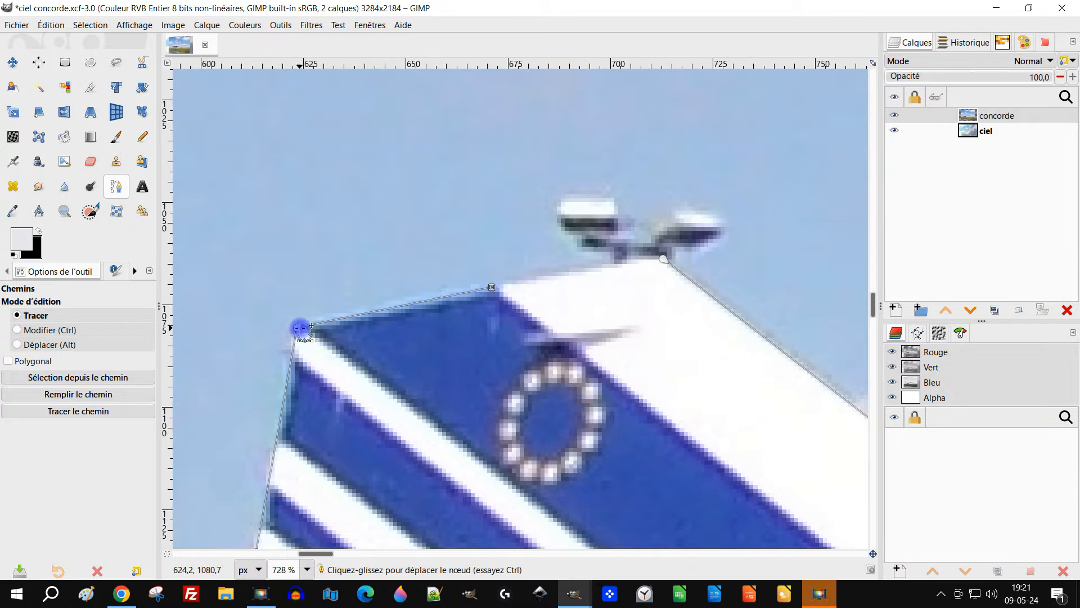
scroll(646, 218, "up", 2)
key("ctrl+z")
Convert the airplane path into a selection and add a layer mask made from it to the concorde layer.
scroll(673, 337, "down", 10)
key("Return")
right_click(976, 115)
left_click(1045, 312)
left_click(556, 415)
scroll(588, 370, "down", 7)
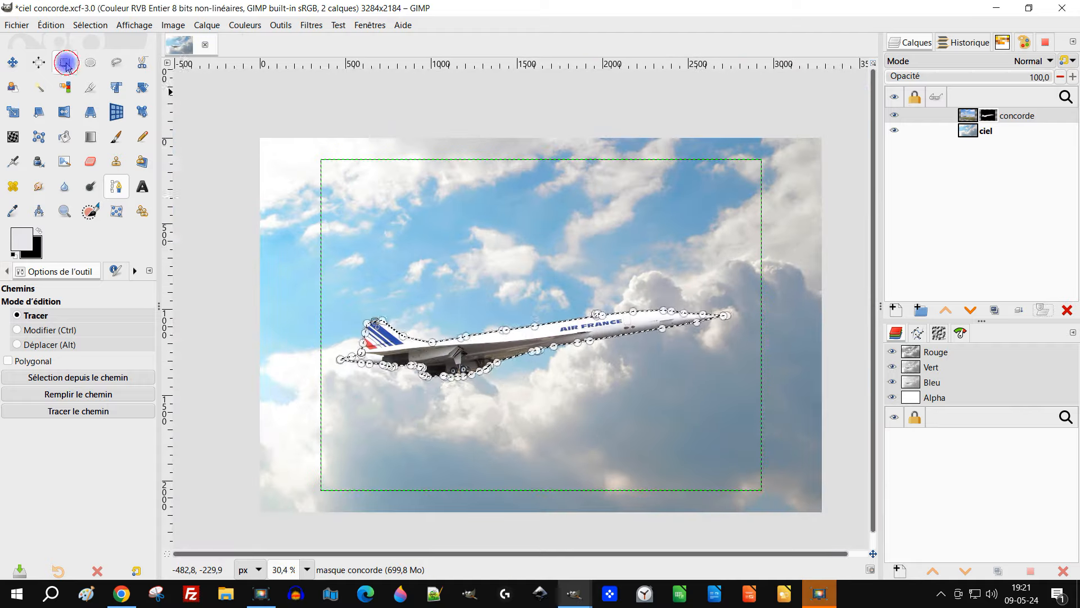
Clear the active selection around the airplane.
left_click(64, 63)
left_click(90, 25)
left_click(99, 54)
right_click(966, 117)
left_click(878, 326)
Select the leftover strip beneath the landing gear wheels with the Free Select tool.
scroll(656, 391, "up", 10)
left_click(118, 64)
left_click(289, 386)
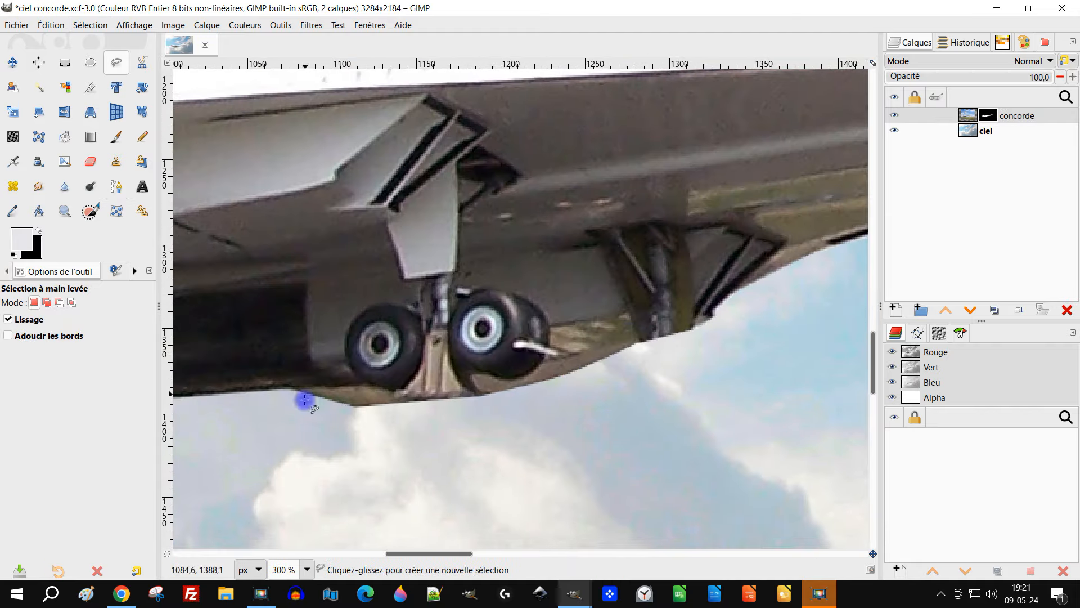
left_click(702, 323)
left_click(571, 419)
left_click(262, 464)
left_click(285, 386)
key("Return")
Fill the selected strip with black on the concorde layer mask to hide it, and clear the selection.
left_click(989, 116)
left_click_drag(21, 239, 575, 390)
left_click(64, 62)
left_click(90, 25)
left_click(99, 54)
Enlarge the layer previews in the Layers dock and widen the dock to fit them.
scroll(631, 354, "down", 2)
mouse_move(632, 355)
left_mouse_down()
mouse_move(543, 386)
mouse_move(679, 393)
left_mouse_up()
left_click(1071, 44)
left_click(832, 207)
left_click(1073, 43)
left_click(844, 233)
left_click_drag(880, 245, 844, 241)
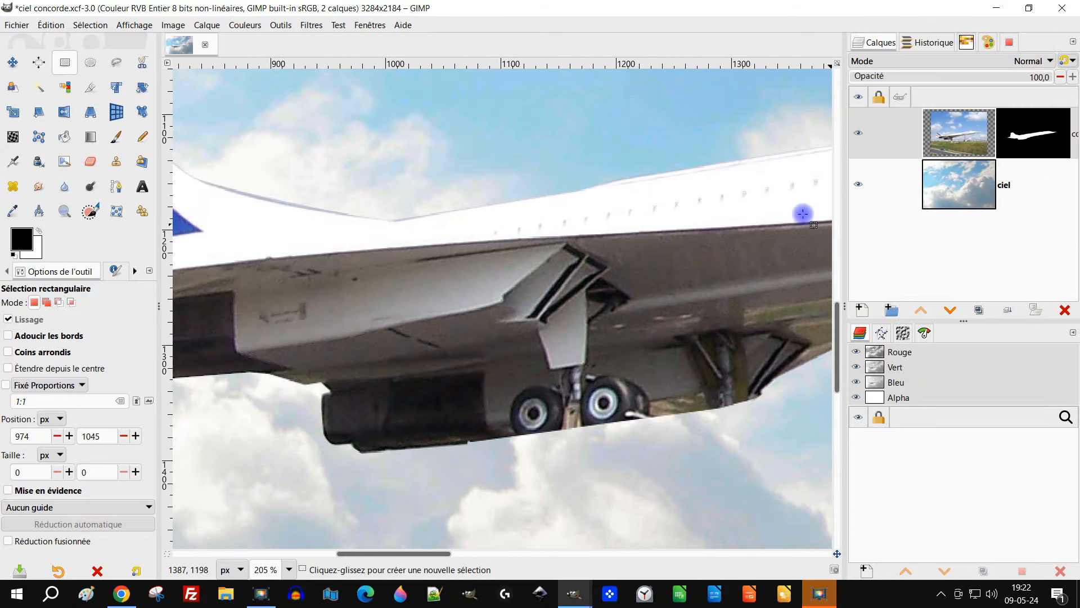
Clone the light wing underside panel over the landing gear with the 2. Hardness 075 brush at size 51, and save the image.
scroll(394, 315, "down", 3)
left_click_drag(407, 337, 479, 347)
left_click(116, 161)
left_click(12, 405)
left_click(81, 216)
scroll(618, 324, "up", 4)
left_click_drag(619, 323, 470, 343)
scroll(416, 337, "up", 4)
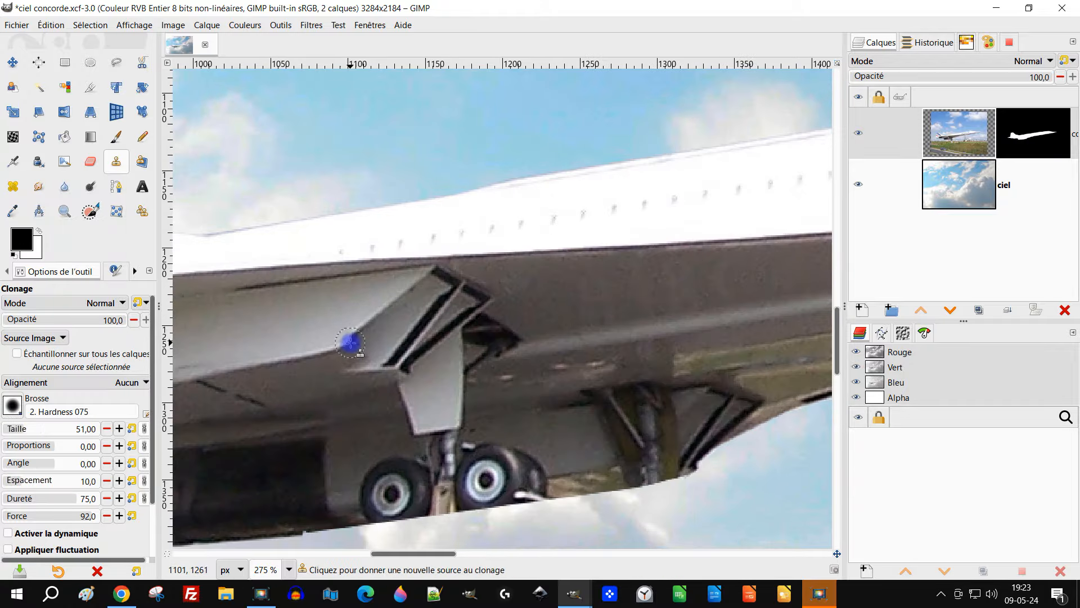
left_click_drag(641, 453, 497, 496)
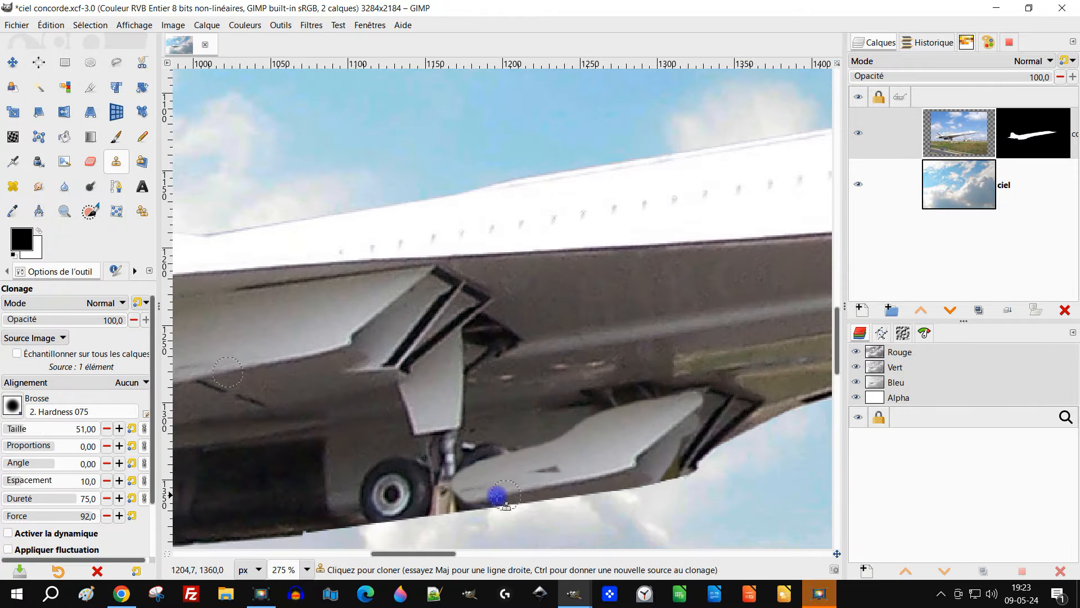
scroll(579, 140, "down", 5)
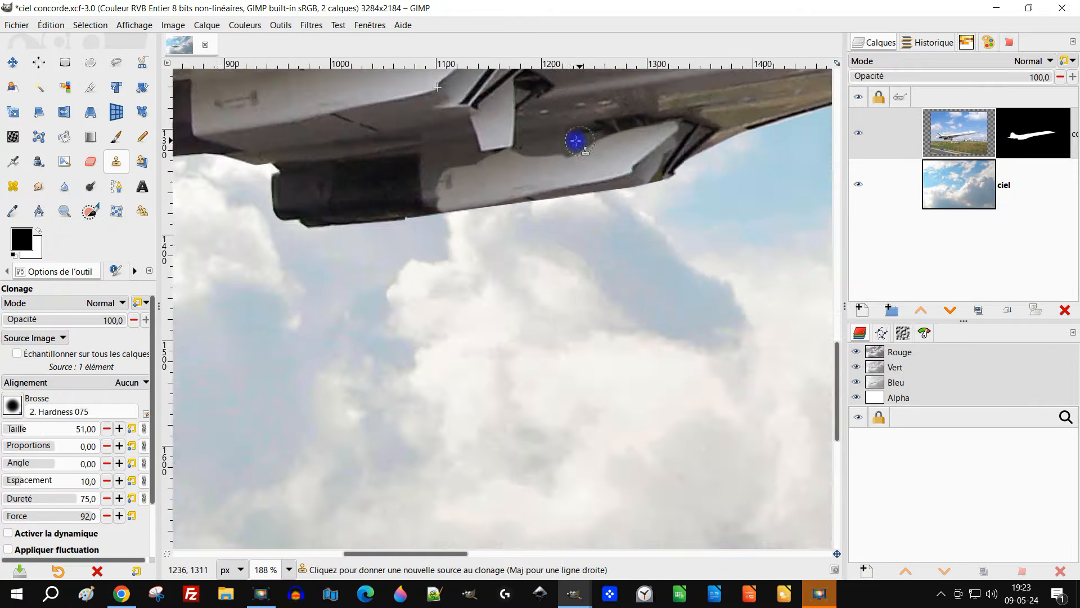
key("ctrl+s")
Select the pale cloned patch under the wing by similar colour and darken it with Curves, leaving nothing selected.
scroll(450, 385, "up", 6)
left_click_drag(496, 391, 458, 388)
scroll(568, 393, "down", 1)
key("u")
left_click_drag(642, 423, 680, 428)
scroll(546, 401, "up", 2)
key("ctrl+m")
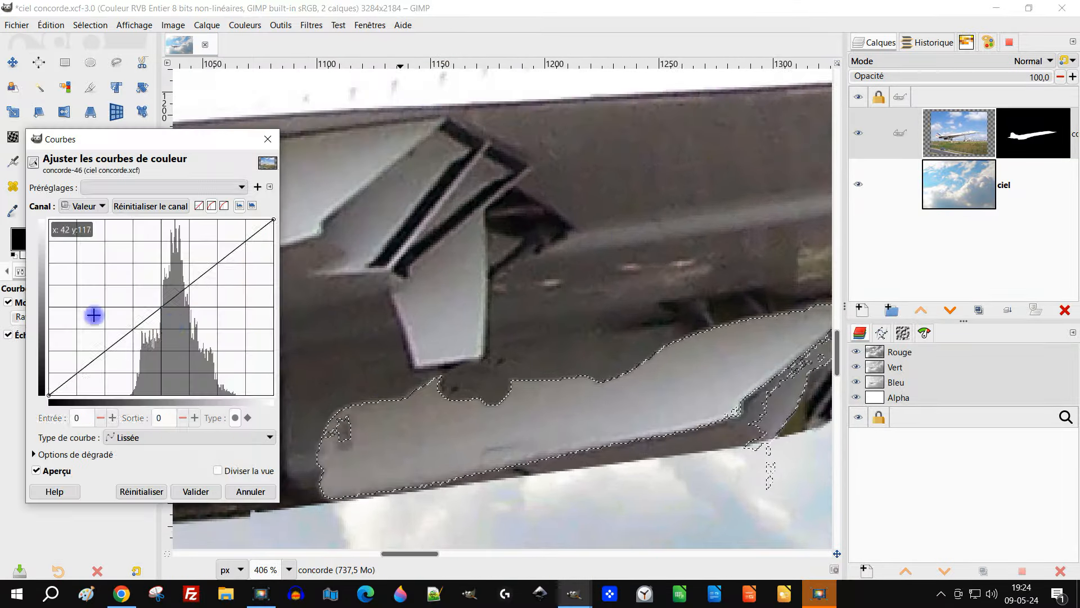
left_click_drag(176, 301, 176, 329)
left_click(195, 491)
key("ctrl+shift+a")
Sample clean texture near the outline of the darkened patch and merge the Curves effect into the concorde layer.
scroll(363, 419, "up", 5)
key("h")
left_click(370, 483, "ctrl")
scroll(387, 465, "up", 2)
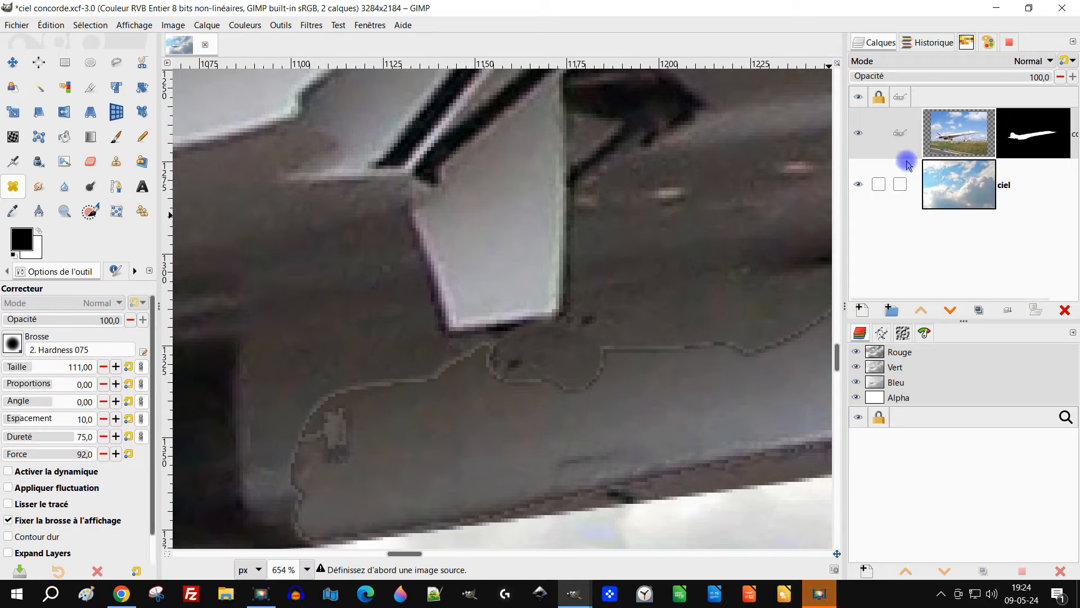
key("c")
scroll(415, 441, "down", 1)
left_click(451, 441, "ctrl")
scroll(452, 441, "up", 1)
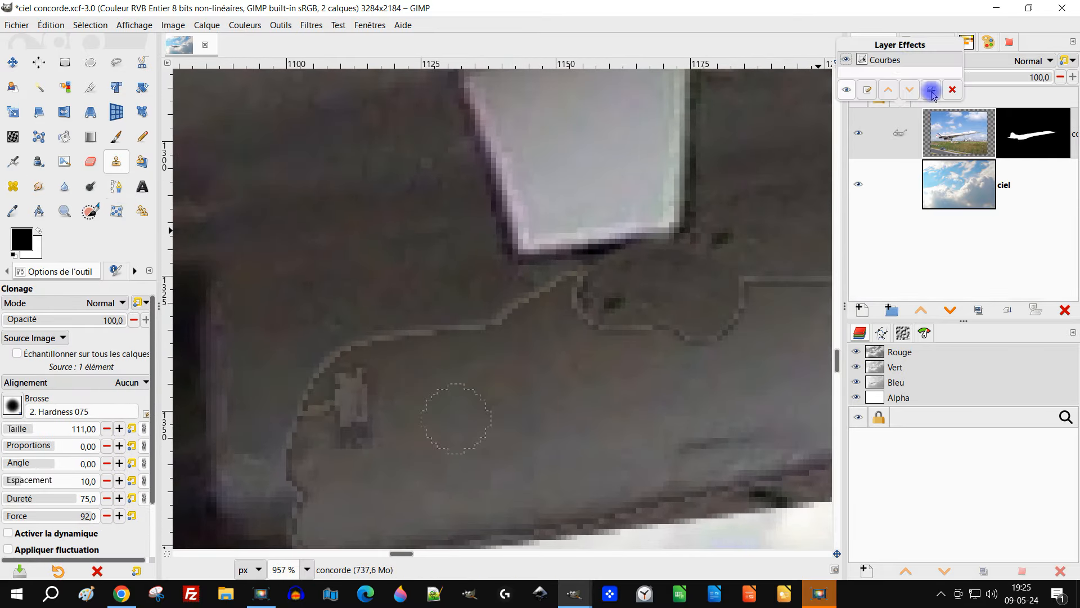
Heal the light outline around the darkened patch with the 2. Hardness 075 brush at size 111, and save the image.
key("h")
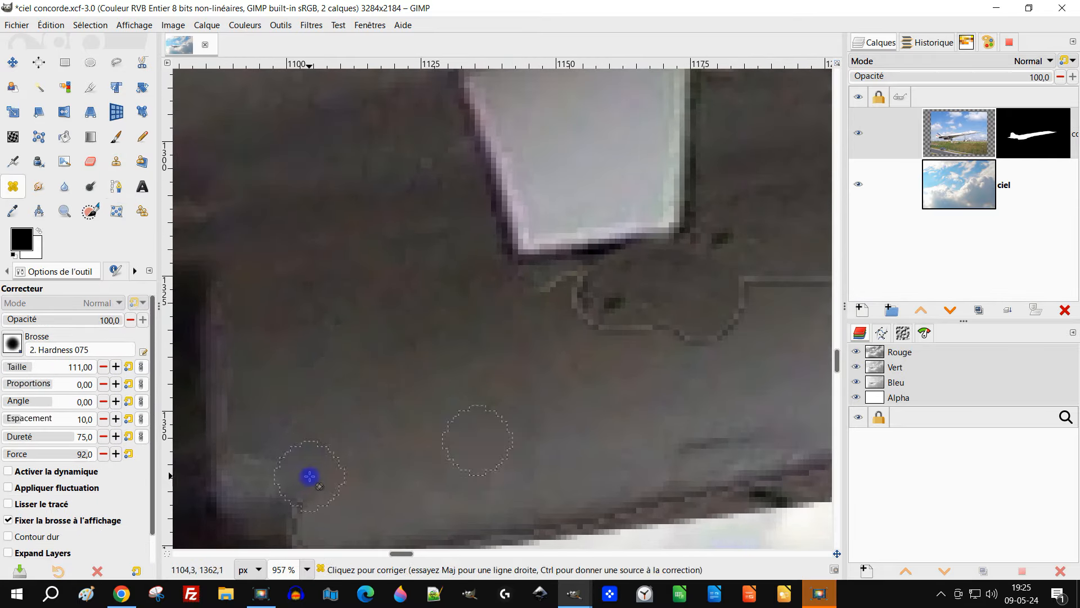
scroll(417, 417, "down", 7)
scroll(501, 377, "down", 14)
key("ctrl+s")
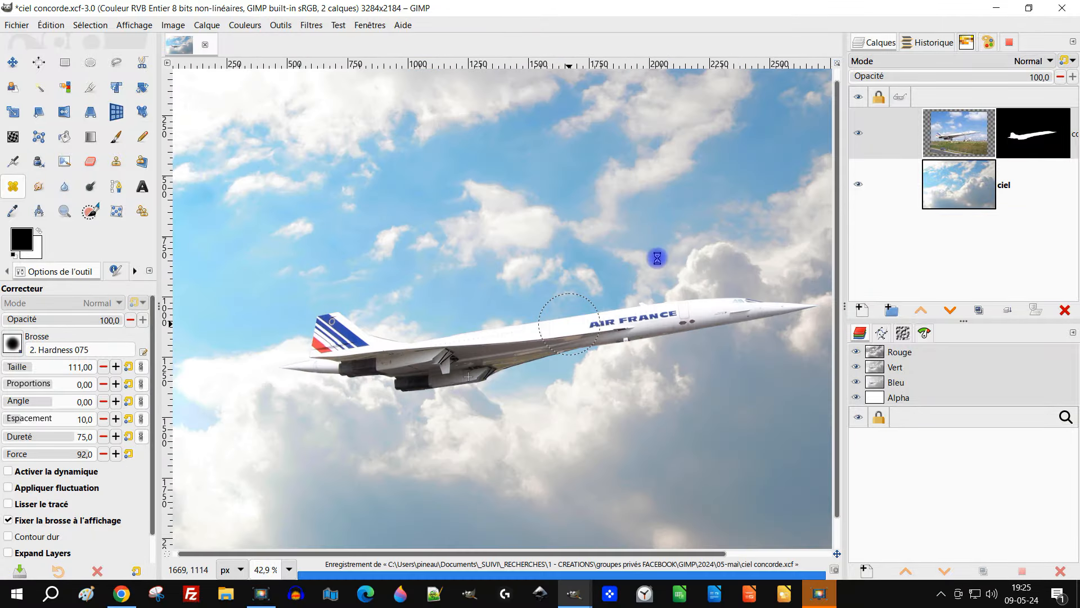
Darken the concorde layer with Curves by pulling down the midtones and highlights of the Value curve.
left_click(245, 25)
left_click(292, 188)
scroll(513, 385, "up", 1)
left_click_drag(173, 298, 173, 317)
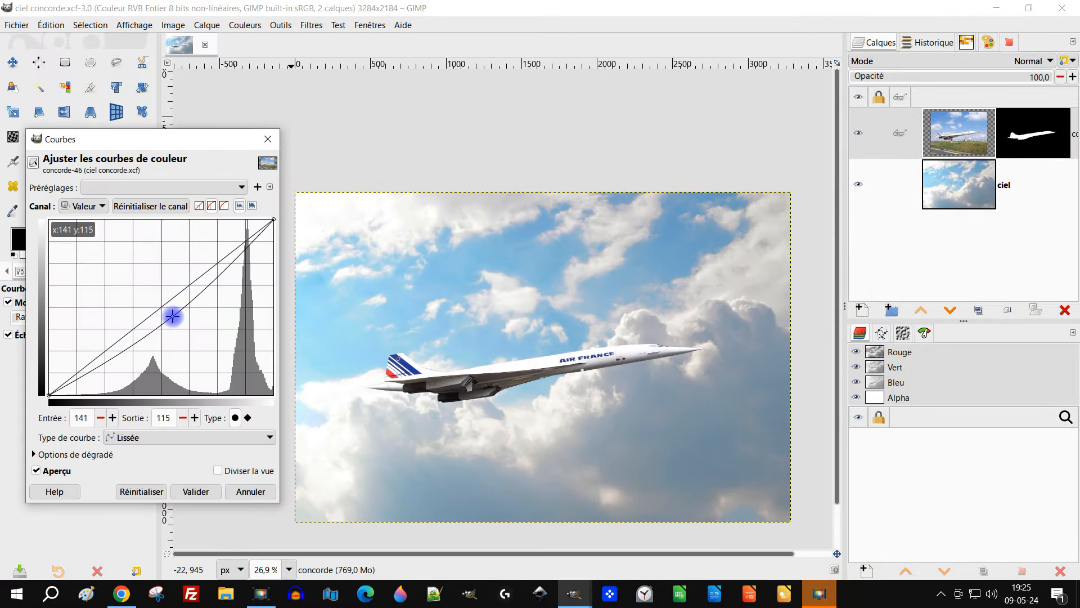
left_click_drag(240, 271, 239, 293)
left_click_drag(174, 328, 168, 331)
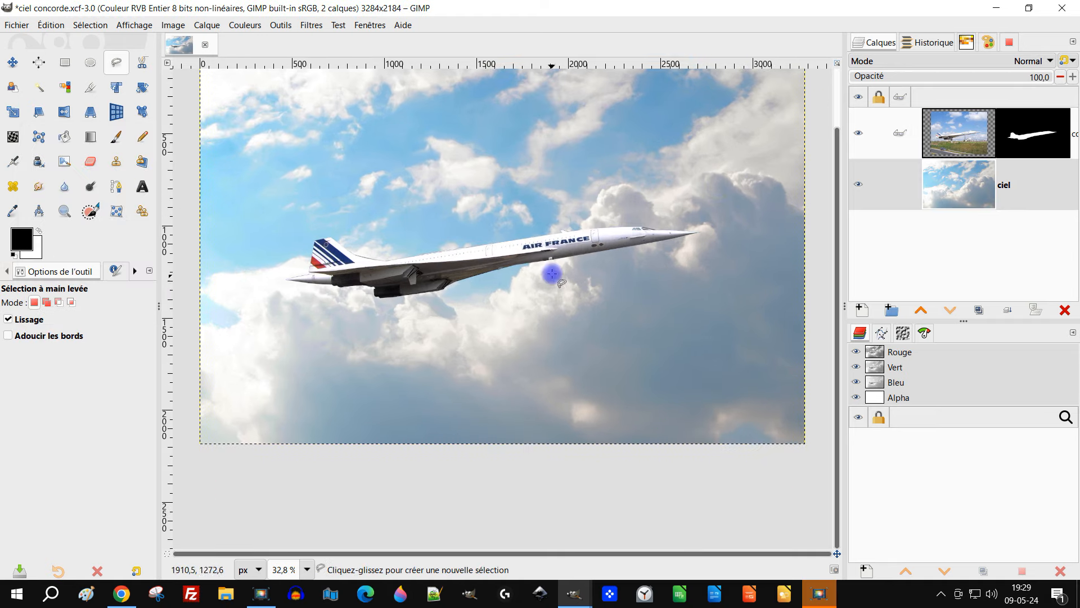
Copy a freehand-selected cloud band crossing the fuselage from the ciel layer into a new layer and raise it above the concorde layer.
left_click_drag(413, 359, 676, 202)
key("Return")
key("ctrl+c")
key("ctrl+v")
left_click(920, 310)
left_click(90, 26)
left_click(93, 57)
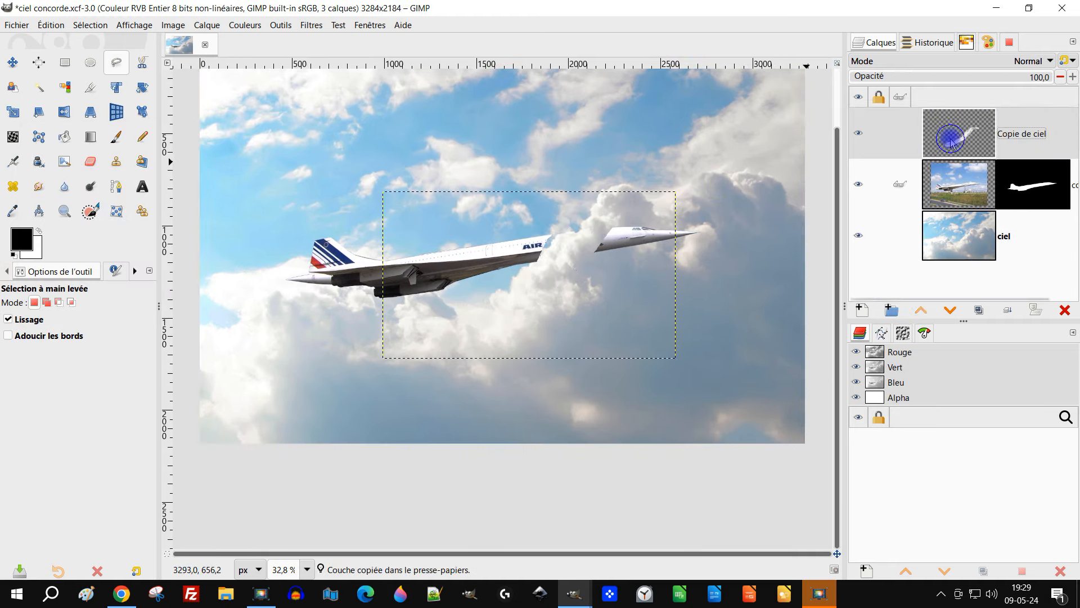
Smudge the copied cloud band back along the fuselage with the 2. Hardness 025 brush at size 249.
left_click(38, 186)
left_click_drag(35, 365, 46, 365)
scroll(520, 263, "down", 5)
left_click_drag(570, 289, 338, 302)
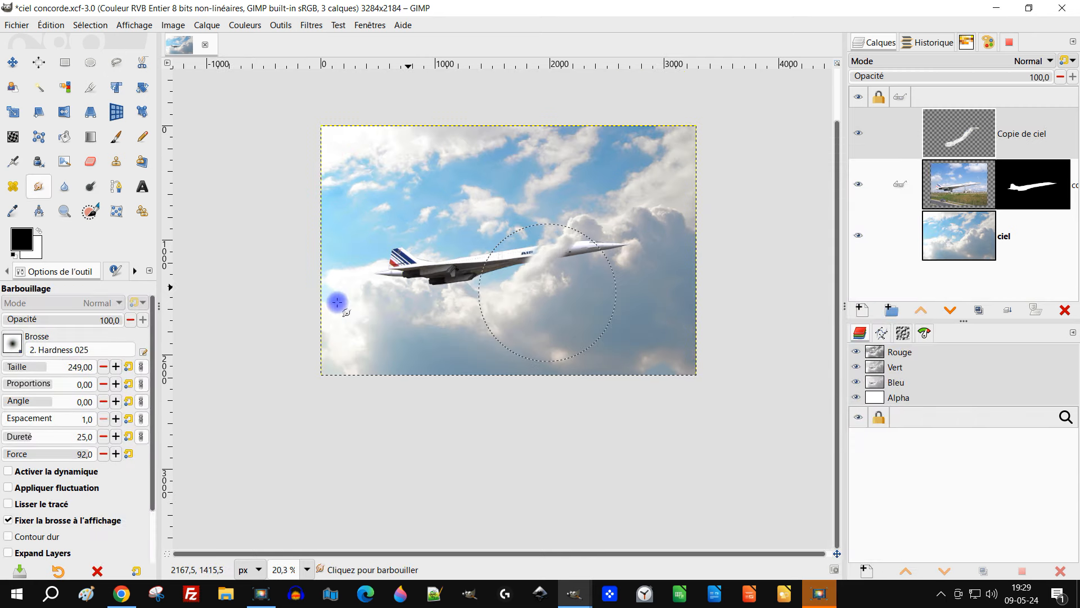
left_click_drag(529, 259, 372, 292)
Rework the smudged cloud into a soft trail streaming past the tail, duplicate its layer and keep the trail as air trainée.
key("ctrl+z")
key("ctrl+z")
scroll(479, 272, "up", 5)
key("ctrl+z")
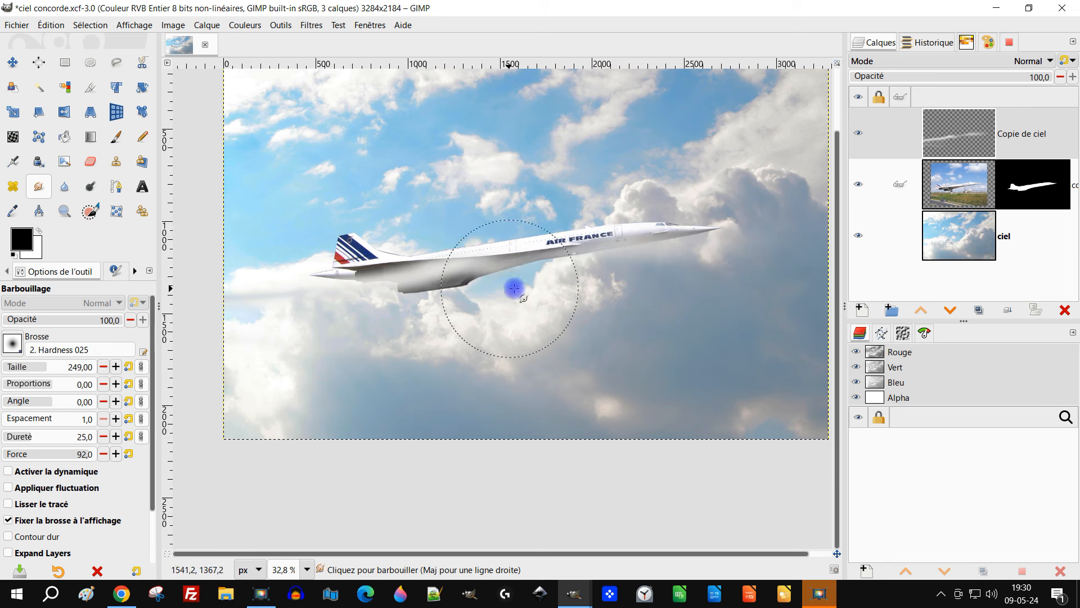
left_click_drag(514, 288, 157, 299)
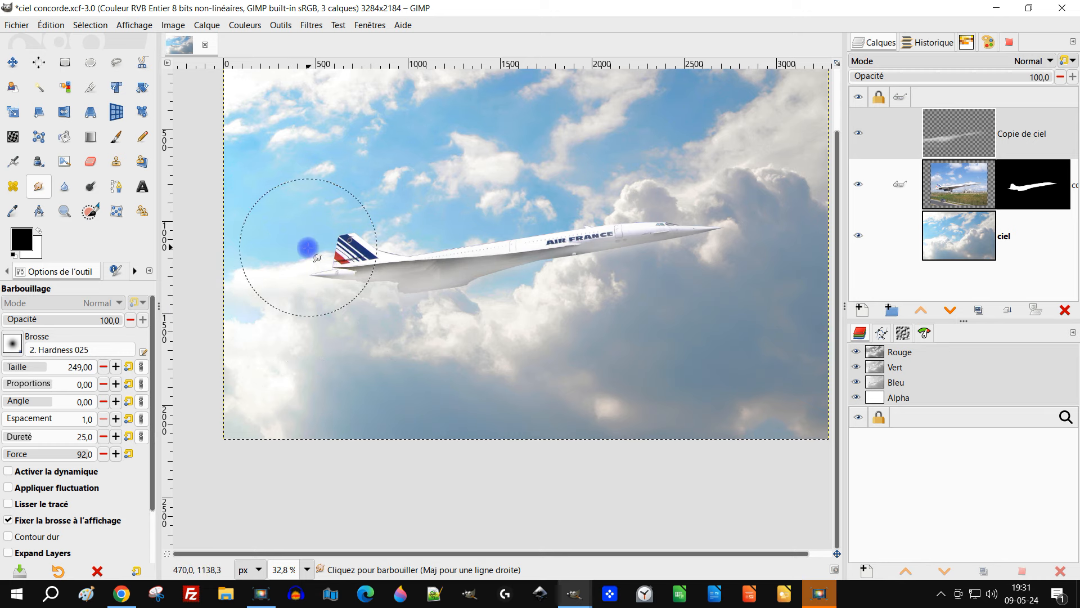
left_click(979, 310)
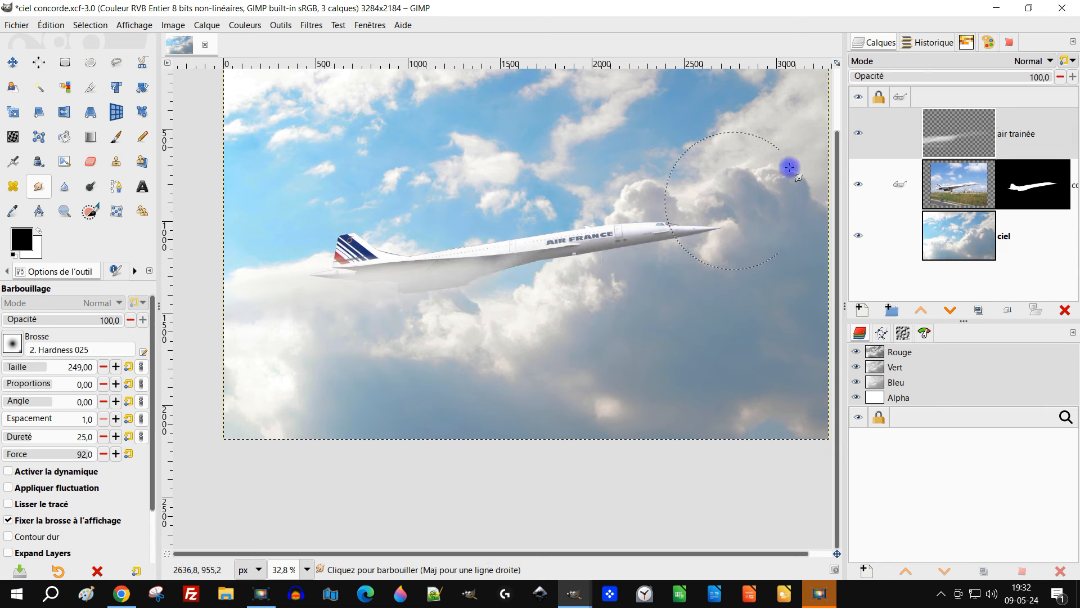
Reduce the saturation of the concorde layer with Teinte-Saturation.
scroll(550, 295, "up", 2)
scroll(248, 272, "left", 2)
left_click(245, 25)
left_click(302, 90)
left_click(822, 407)
left_click(925, 478)
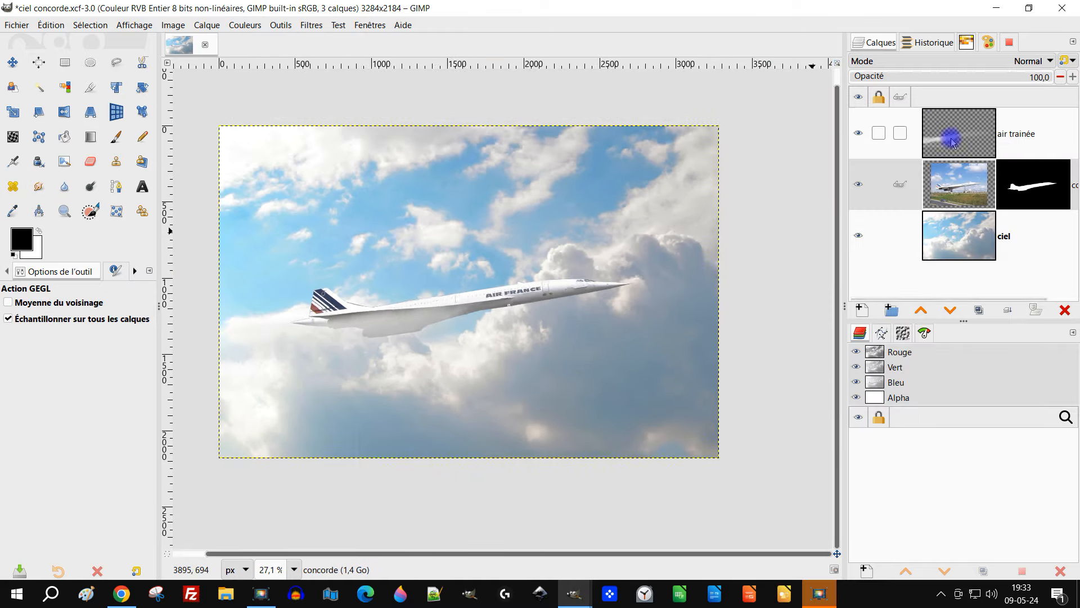
Add a grey-filled layer named luminosité above air trainée and choose a blend mode that shows the image in greyscale.
key("shift+ctrl+n")
left_click(519, 238)
left_click(500, 439)
left_click(471, 403)
left_click(482, 191)
key("Return")
left_click(1032, 61)
left_click(931, 77)
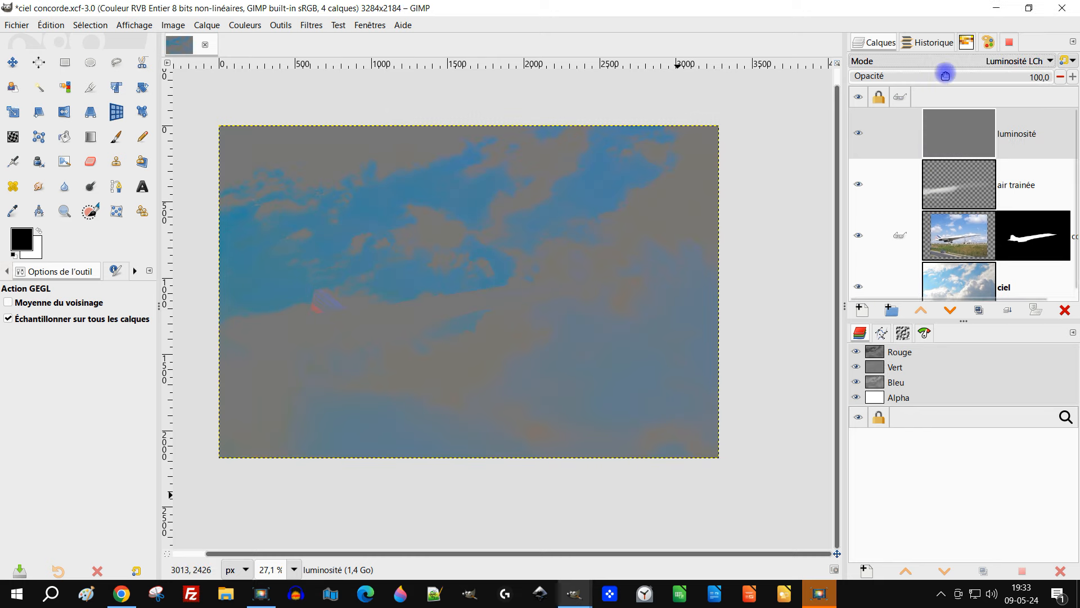
left_click(1032, 61)
left_click(984, 121)
Adjust the concorde layer's Exposition to black level 0,027 and exposure -0,335, comparing the result with the luminosité layer hidden and shown.
scroll(386, 284, "up", 1)
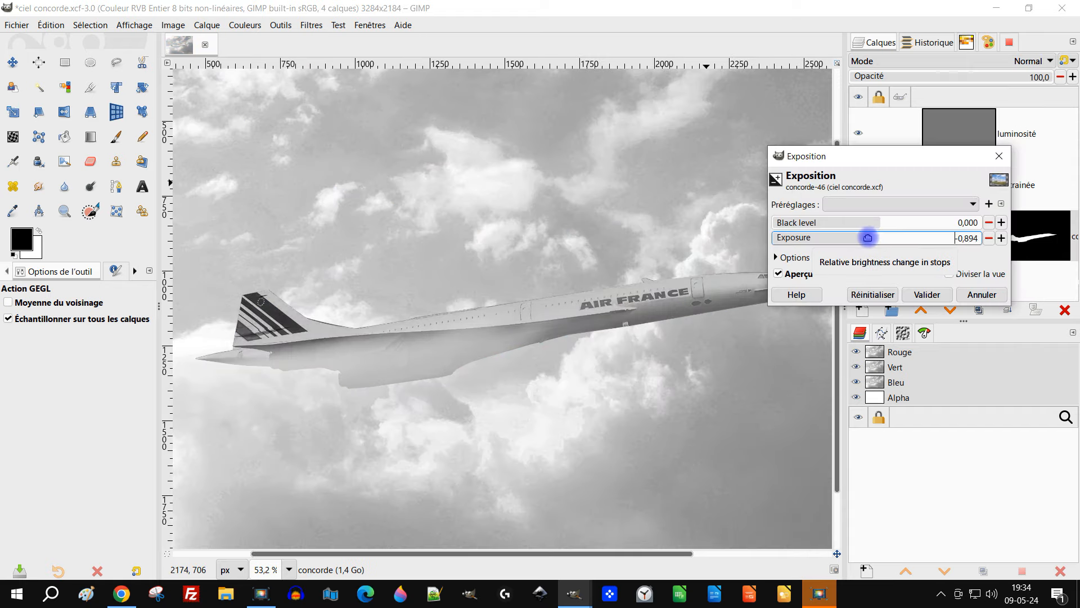
left_click_drag(869, 238, 872, 238)
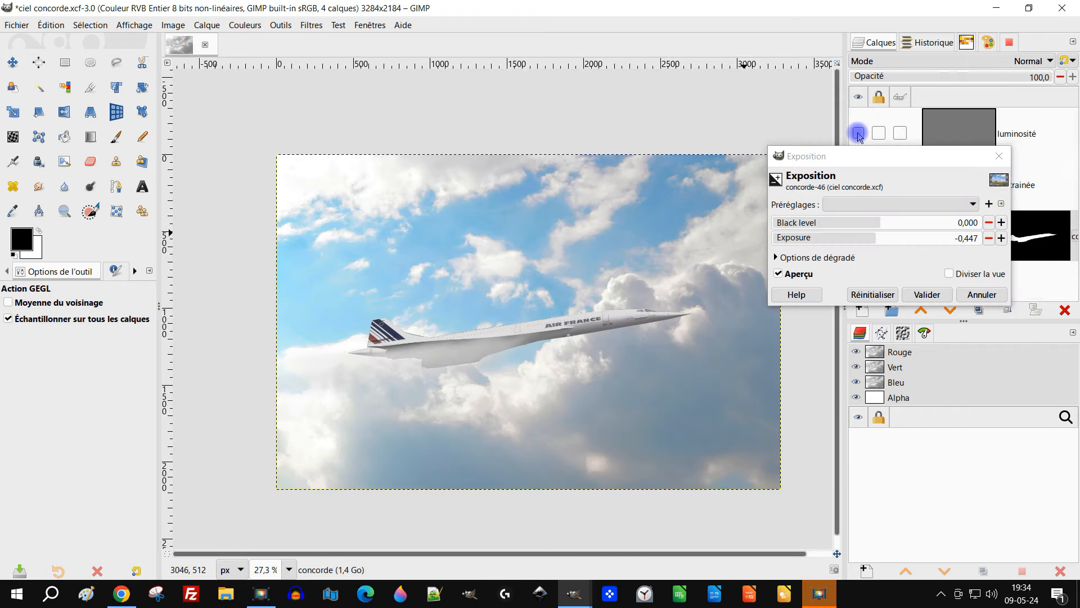
mouse_move(880, 222)
left_mouse_down()
mouse_move(904, 222)
mouse_move(876, 238)
left_mouse_up()
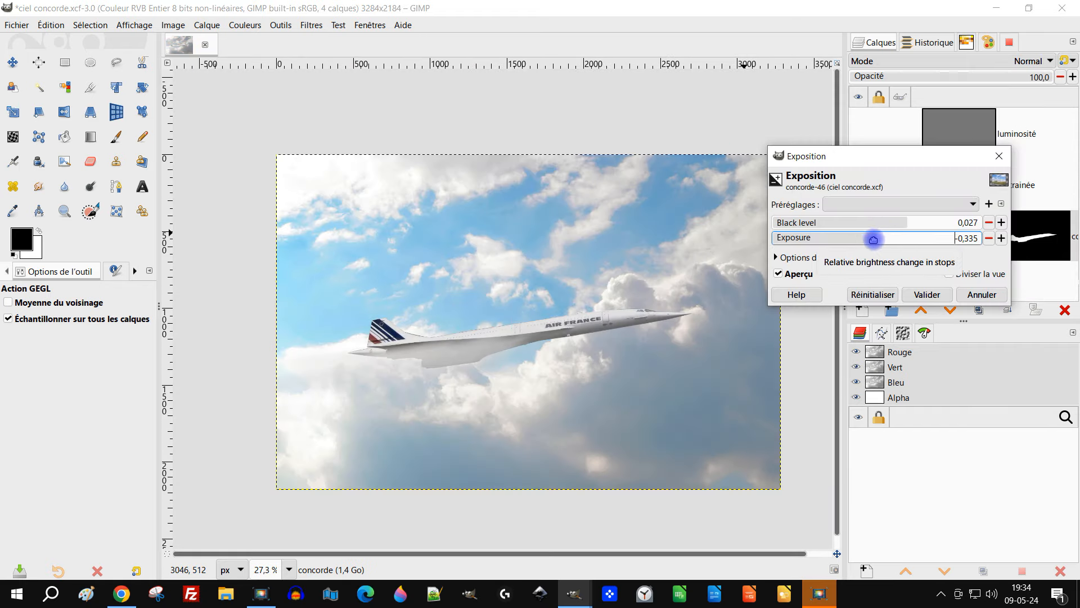
left_click(817, 258)
mouse_move(976, 281)
left_mouse_down()
mouse_move(923, 282)
mouse_move(996, 282)
left_mouse_up()
left_click(858, 134)
left_click(858, 133)
left_click(859, 134)
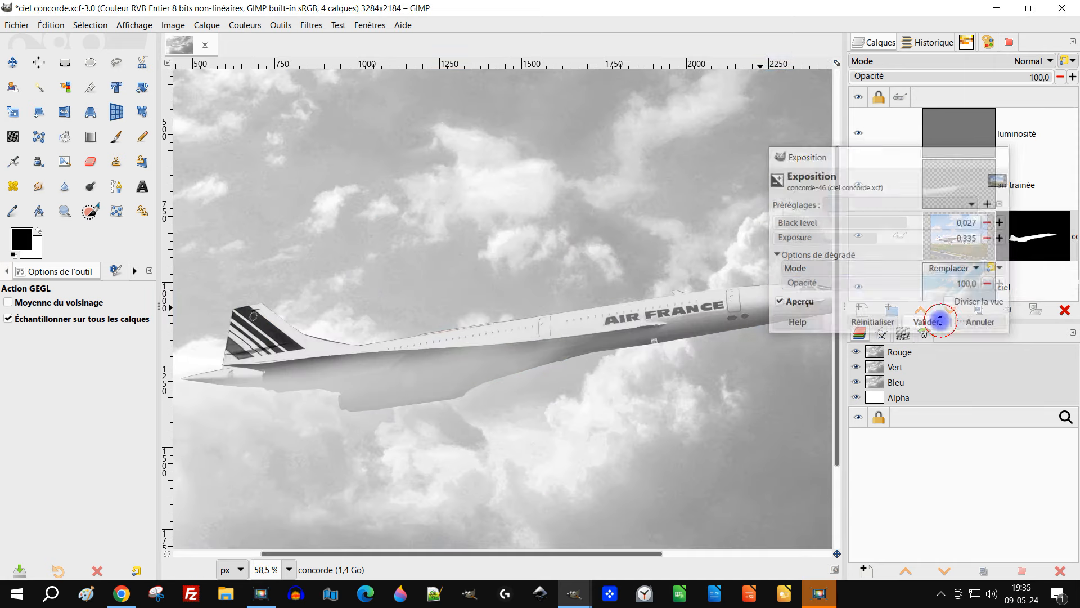
Begin a Free Select outline on the concorde mask, following the fuselage's upper edge forward from the tail fin.
scroll(295, 337, "up", 3)
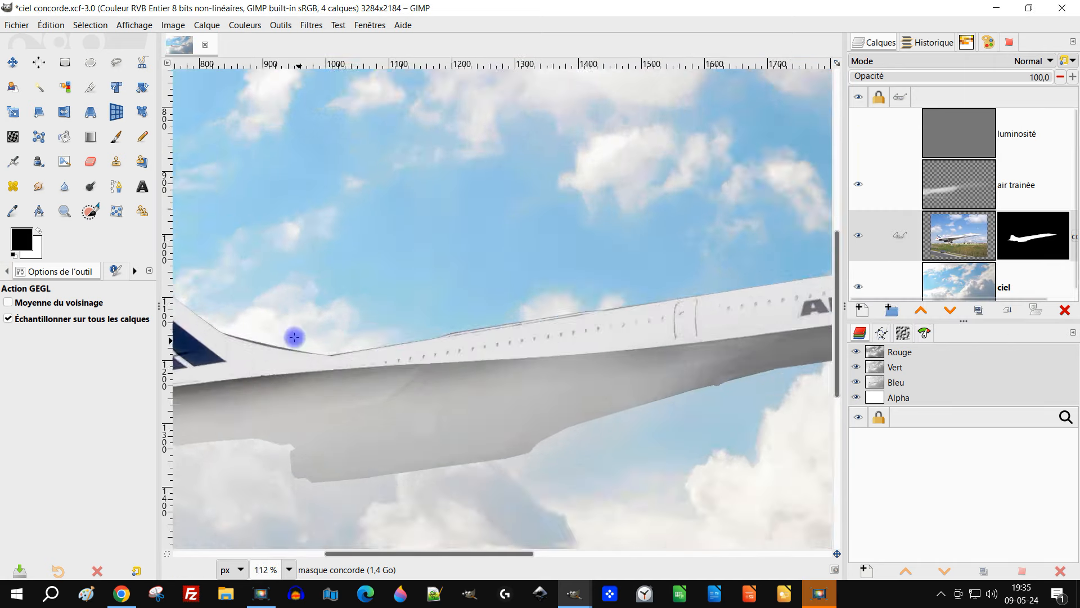
key("f")
scroll(210, 253, "up", 3)
left_click(301, 255)
left_click(518, 419)
key("space")
left_click(501, 477)
left_click(579, 481)
key("space")
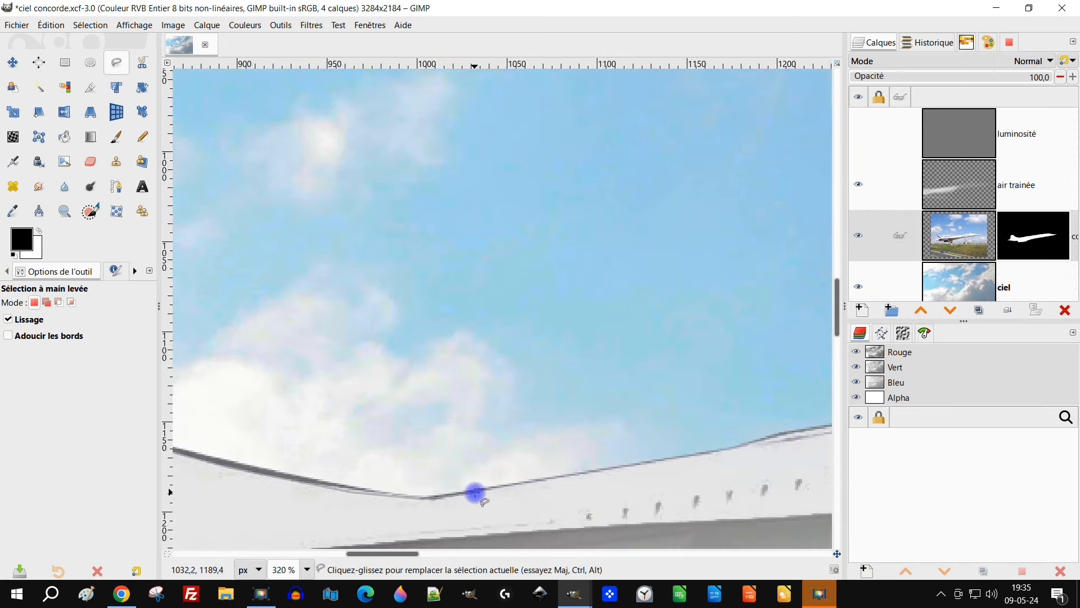
Continue the outline along the upper fuselage towards the cockpit and close it through the sky above the aircraft.
key("space")
left_click(578, 492)
key("space")
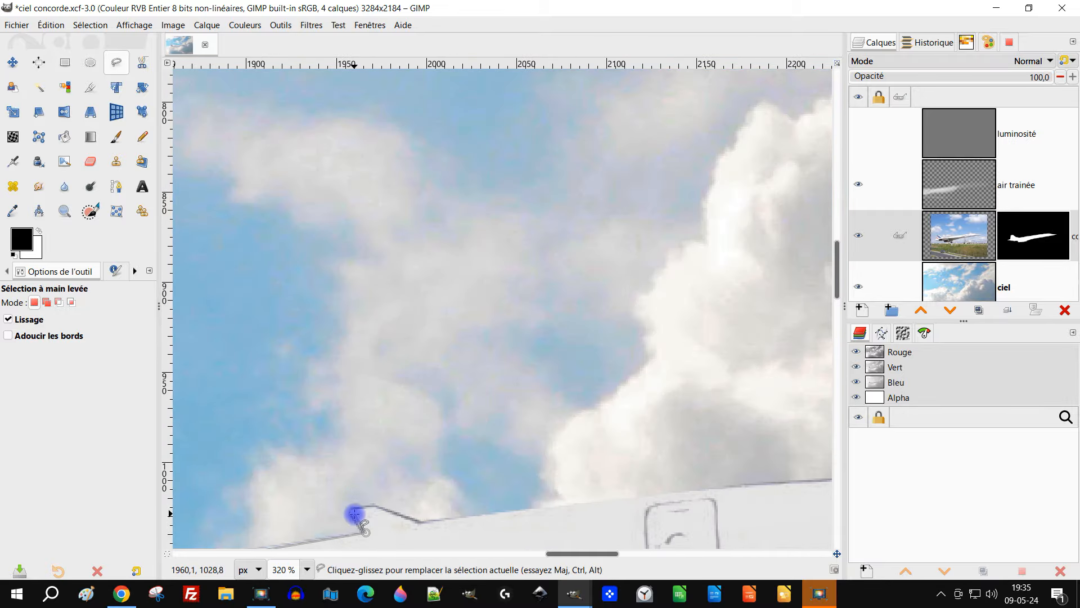
left_click(357, 516)
scroll(513, 501, "down", 3)
key("space")
left_click(359, 470)
Fill the selected area of the concorde mask with black and clear the selection.
left_click_drag(23, 240, 478, 467)
scroll(282, 349, "down", 3)
left_click(90, 25)
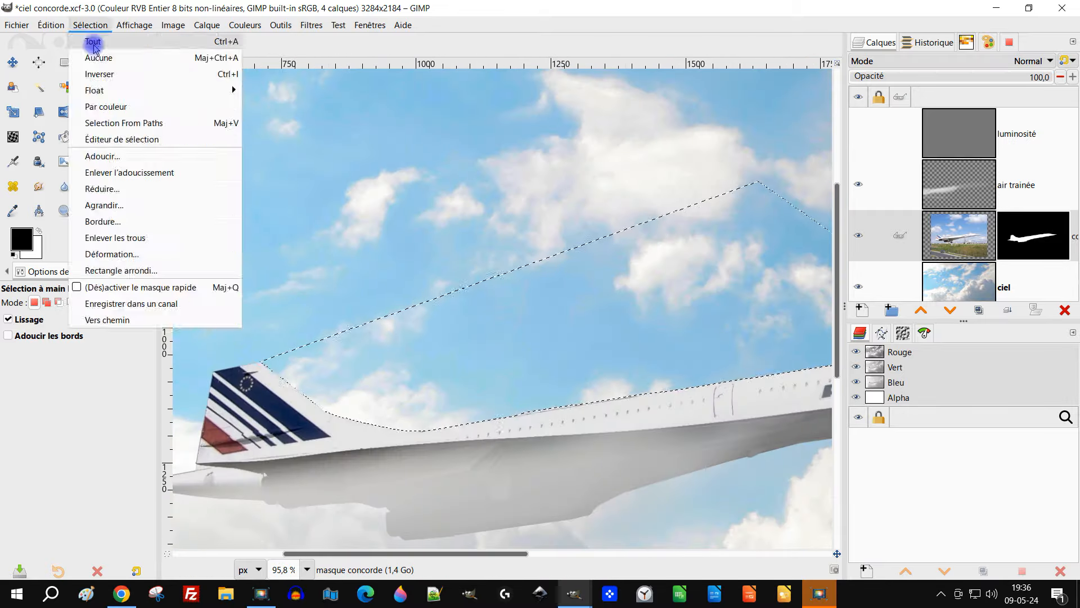
left_click(97, 58)
Smooth the edges of the concorde mask with the Flou courbure moyenne filter.
scroll(418, 412, "up", 4)
left_click(311, 25)
mouse_move(365, 109)
left_click(532, 157)
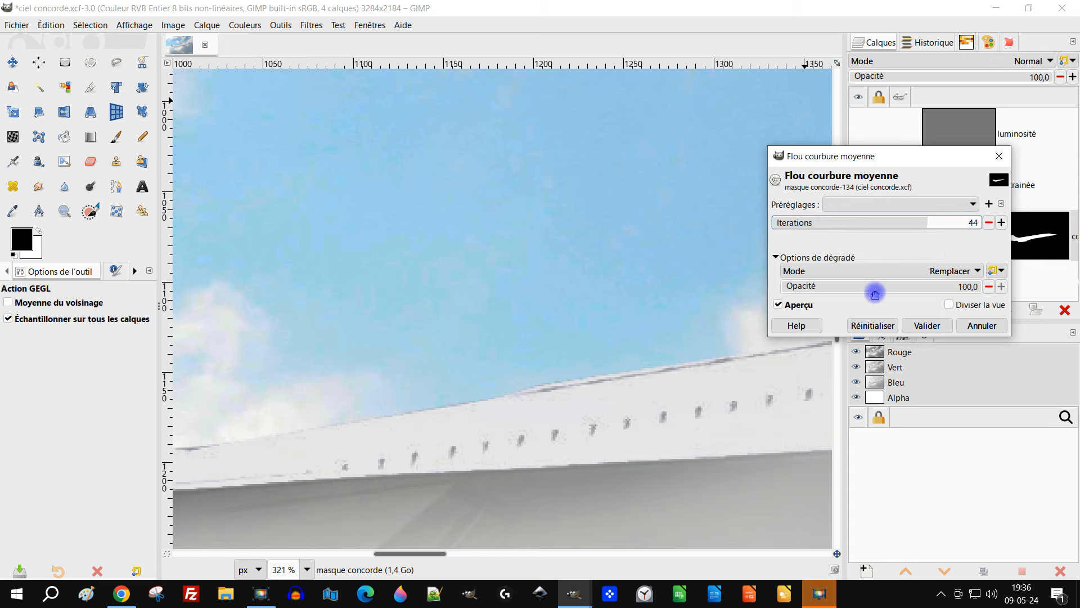
left_click_drag(875, 294, 1011, 226)
left_click(927, 326)
Apply Flou médiane to the concorde mask with radius 3 and percentile 23,18, and save the image.
scroll(509, 441, "down", 4)
key("space")
scroll(506, 371, "up", 3)
left_click(315, 26)
mouse_move(349, 107)
left_click(608, 171)
left_click_drag(871, 254, 825, 253)
scroll(506, 393, "down", 4)
scroll(223, 416, "up", 4)
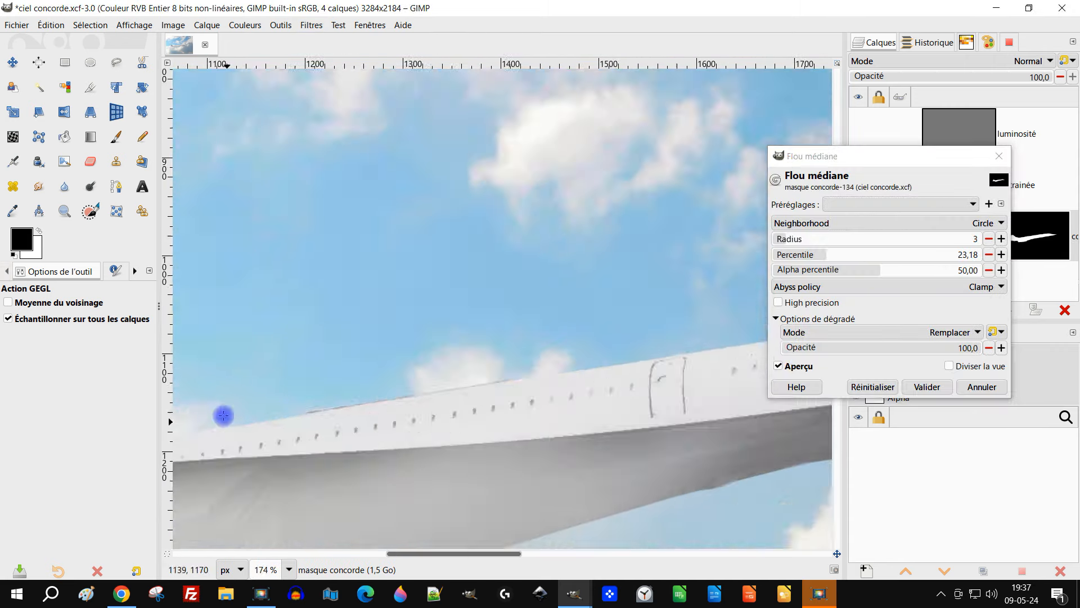
scroll(237, 415, "up", 4)
left_click(927, 387)
scroll(576, 412, "down", 8)
key("ctrl+s")
Delete the luminosité layer, lower the air trainée layer's opacity to 51, and make the ciel layer active.
left_click(1016, 133)
left_click(1065, 311)
left_click_drag(1036, 76, 1004, 76)
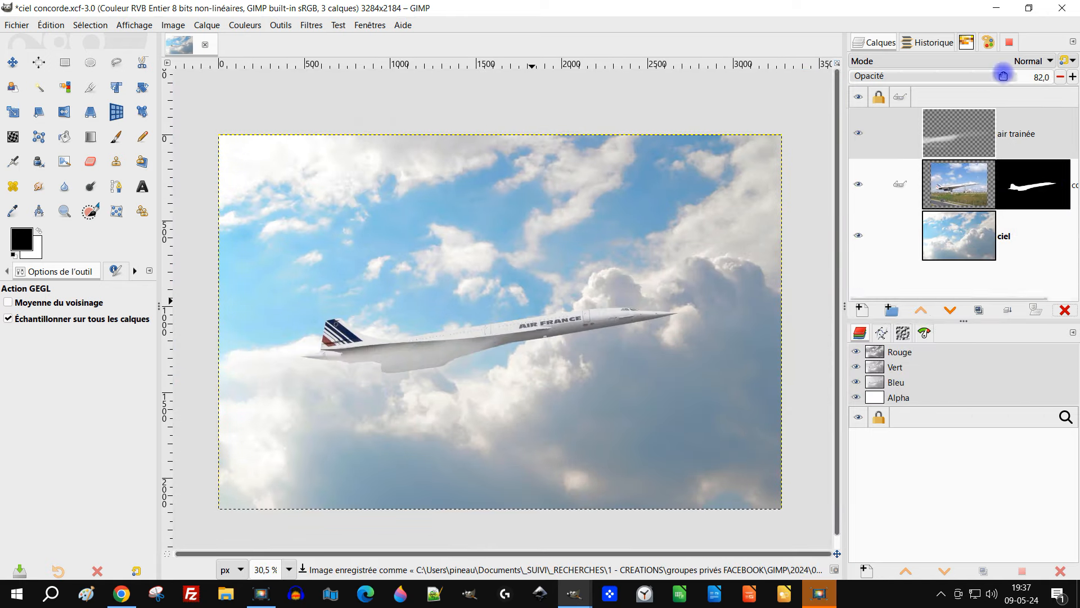
scroll(590, 309, "up", 2)
scroll(590, 309, "down", 1)
left_click(985, 221)
left_click(245, 25)
left_click(264, 90)
left_click(979, 509)
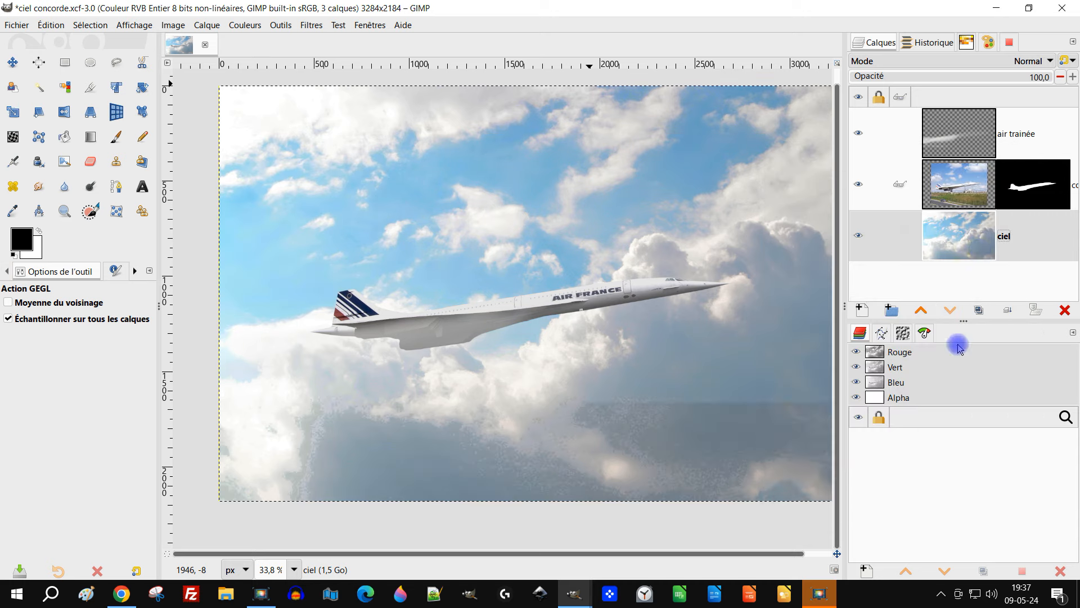
left_click(248, 25)
left_click(270, 41)
left_click_drag(886, 331, 853, 333)
left_click(982, 448)
left_click(246, 26)
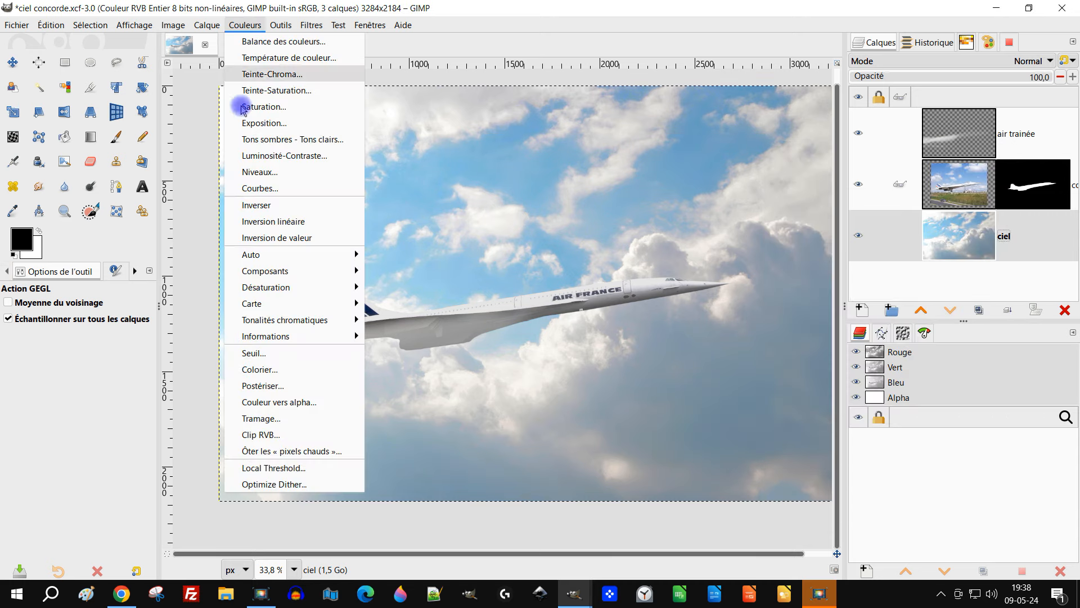
Select the dark lower clouds of the ciel layer freehand, from beneath the tail to the image's far edge.
left_click(117, 62)
mouse_move(280, 530)
left_mouse_down()
mouse_move(620, 313)
mouse_move(864, 318)
left_mouse_up()
scroll(708, 482, "down", 2)
left_click(708, 482)
left_click(302, 490)
scroll(495, 418, "up", 4)
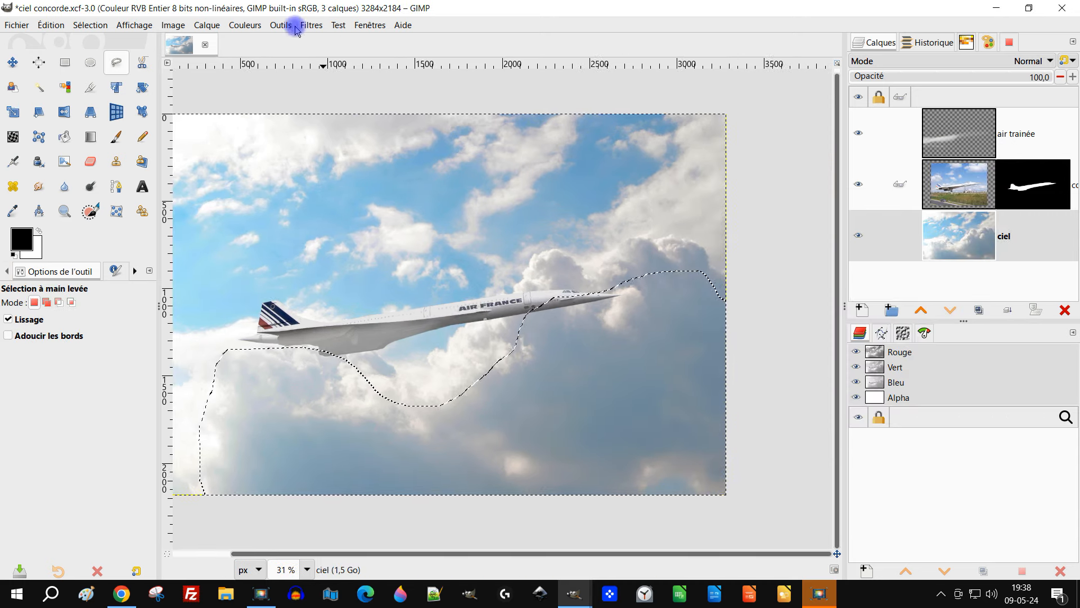
Reduce the saturation of the selected lower clouds with Teinte-Saturation.
left_click(246, 25)
left_click(264, 90)
left_click_drag(877, 411, 843, 408)
left_click(926, 507)
Clear the cloud selection using the Rectangle Select tool and save the image.
scroll(703, 406, "down", 3)
left_click(67, 63)
left_click(367, 144)
scroll(723, 229, "up", 3)
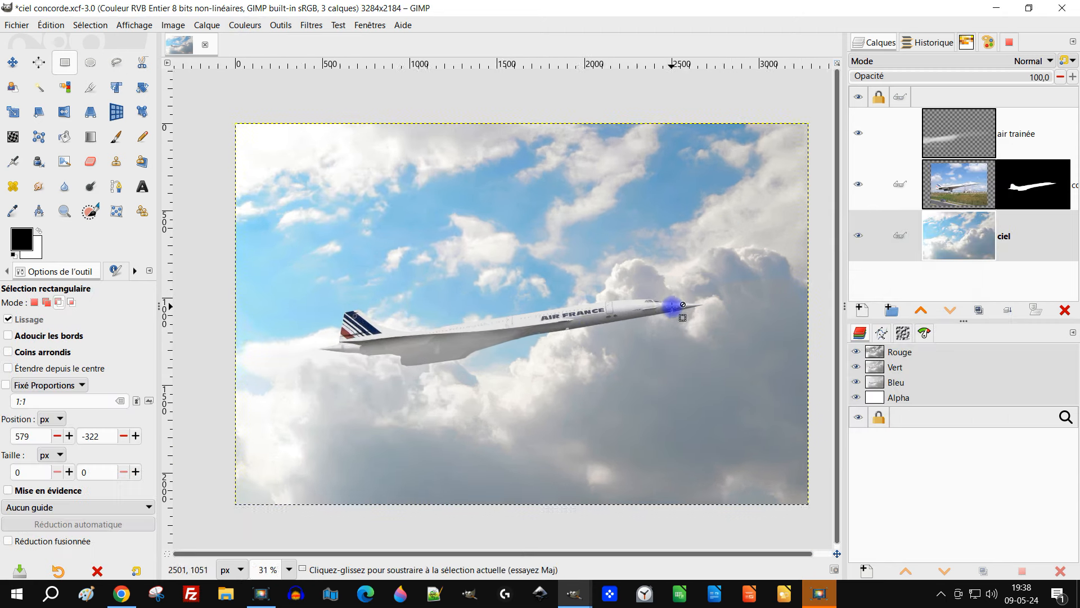
key("ctrl+s")
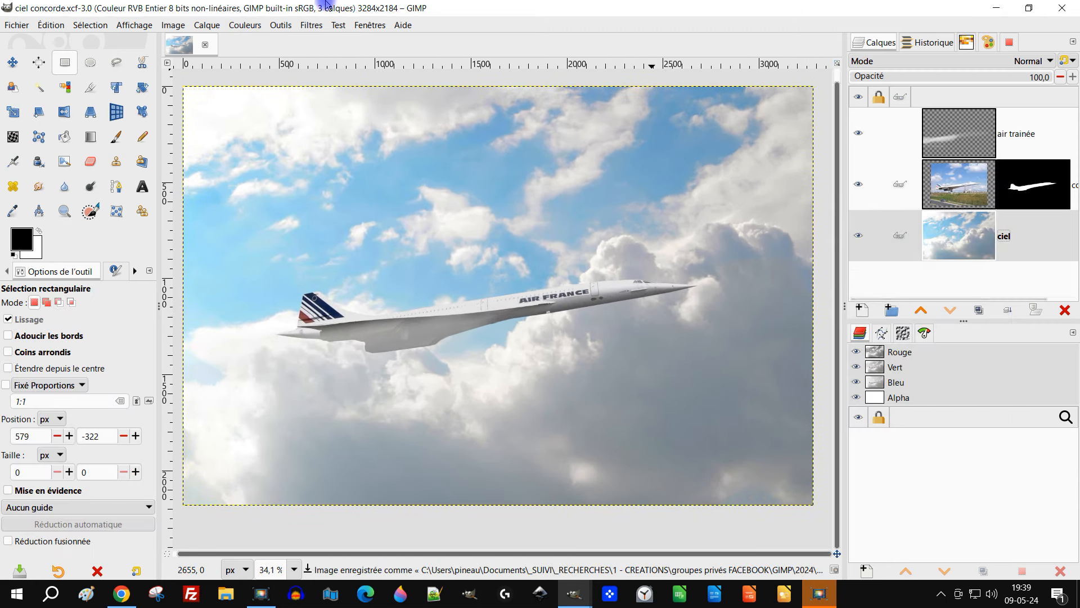
Start Rotation des couleurs on the ciel layer with a source range from 20,56 to 213,69.
left_click(245, 25)
mouse_move(285, 301)
left_click(422, 369)
mouse_move(1031, 235)
left_mouse_down()
mouse_move(1021, 268)
mouse_move(1042, 231)
left_mouse_up()
left_click_drag(1014, 267, 1014, 269)
Set the destination range from about 116,57 to 223,32, apply the colour rotation and save the image.
left_click_drag(1032, 307, 1015, 352)
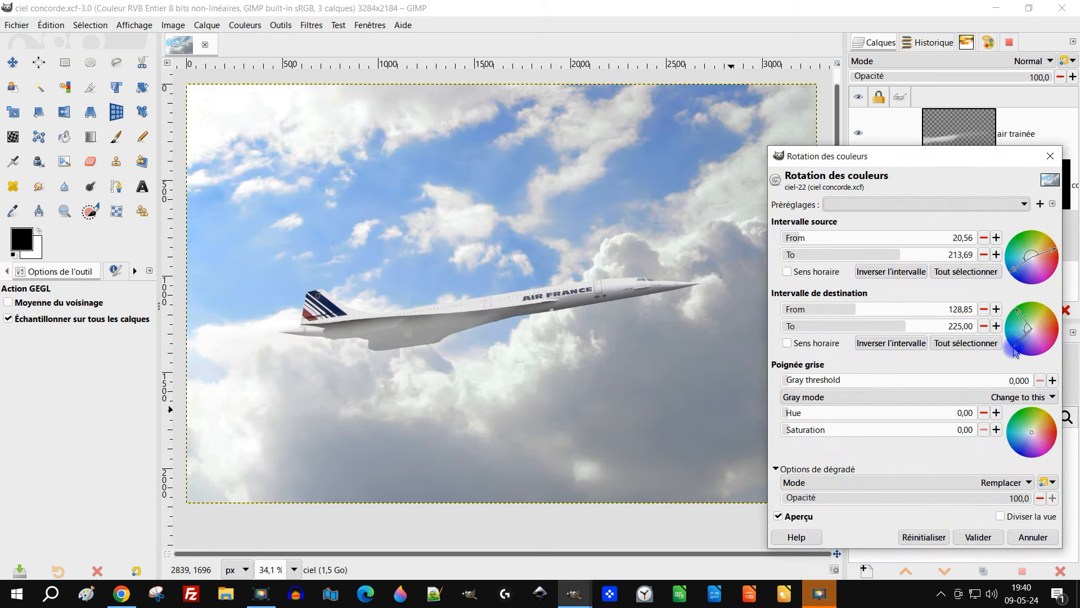
mouse_move(1018, 353)
left_mouse_down()
mouse_move(1013, 340)
mouse_move(1013, 353)
left_mouse_up()
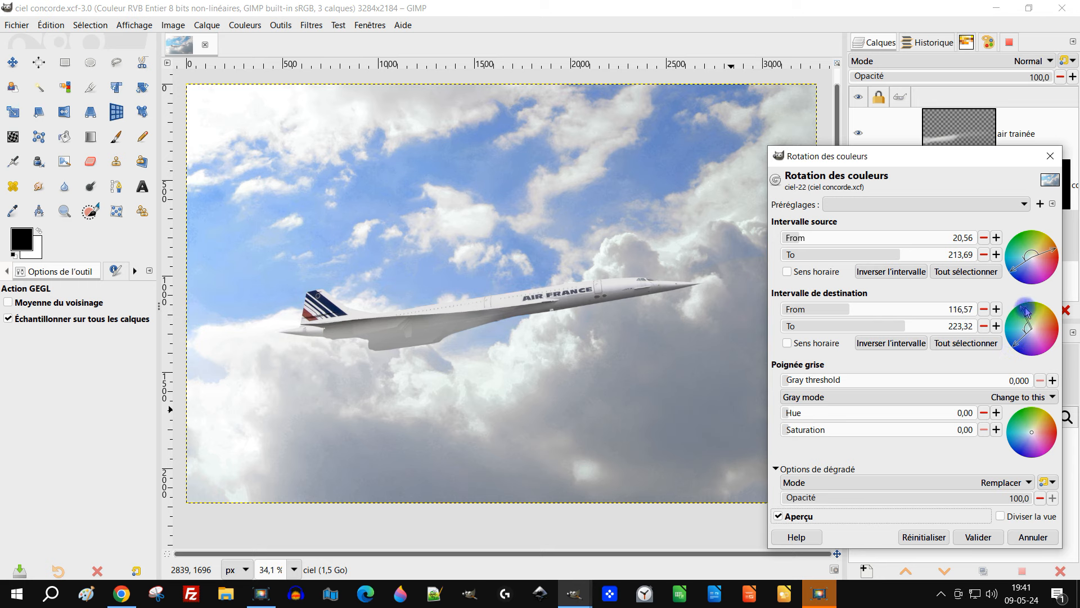
left_click(978, 537)
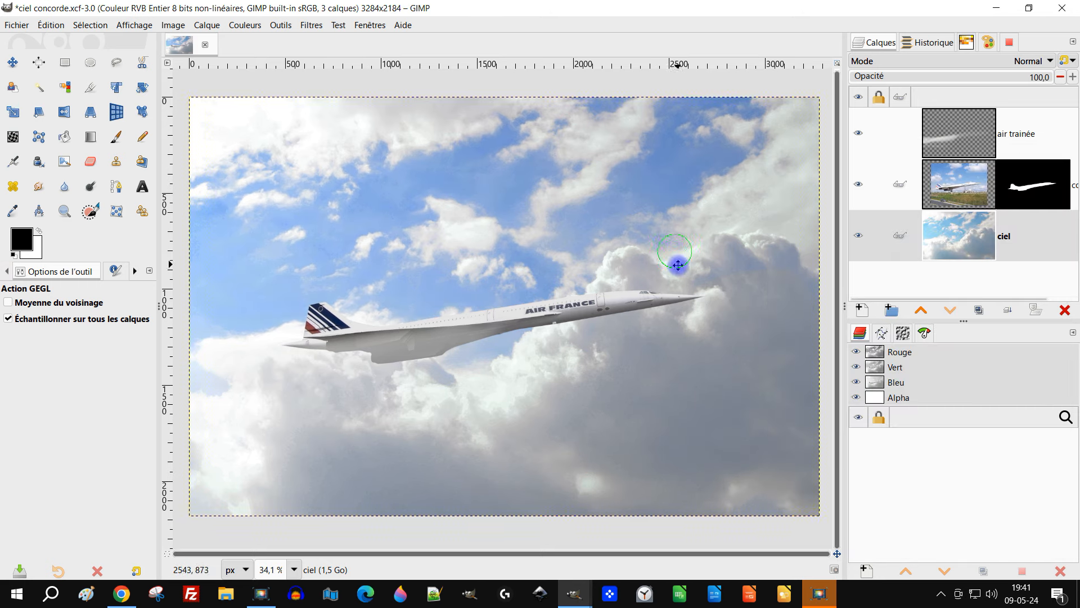
left_click_drag(677, 265, 679, 257)
key("ctrl+s")
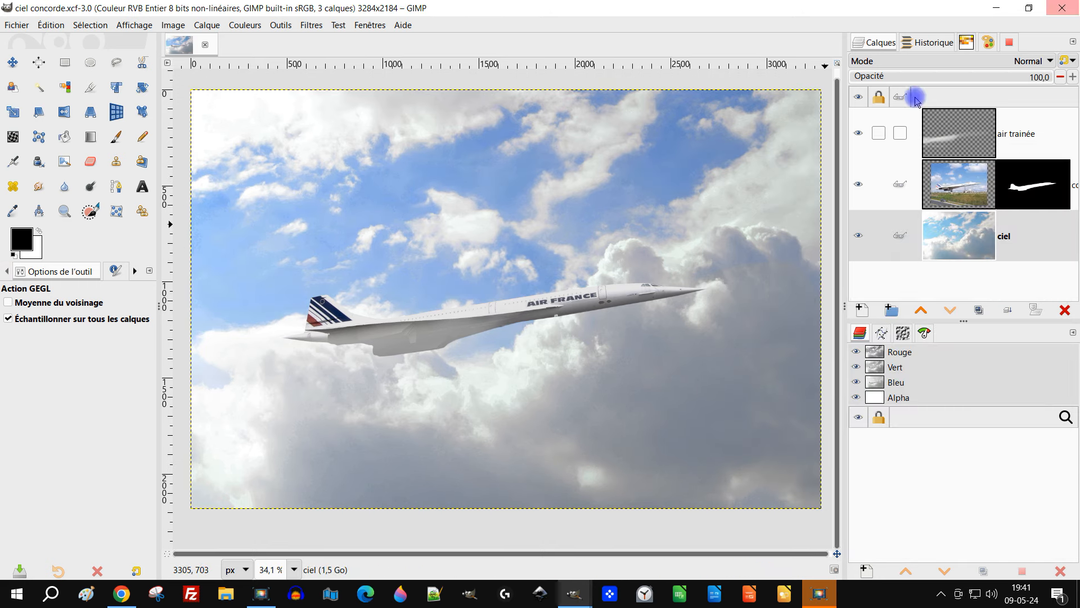
Try a duplicate of the air trainée layer, delete the copy, and set the original layer's opacity to 74.
left_click(948, 141)
left_click(979, 311)
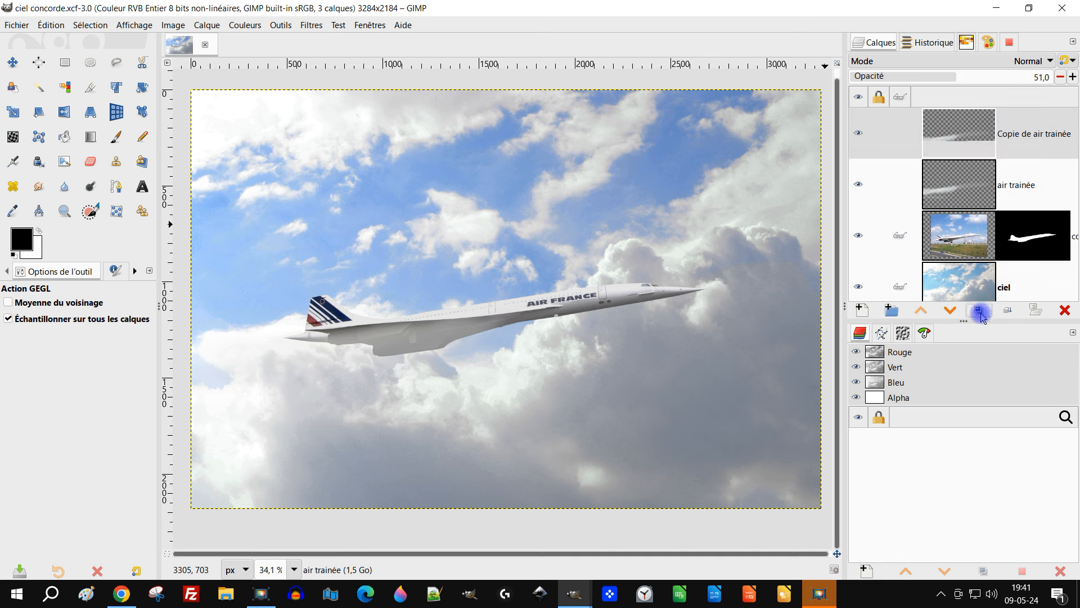
left_click(1066, 311)
mouse_move(999, 79)
left_mouse_down()
mouse_move(1041, 77)
mouse_move(988, 80)
left_mouse_up()
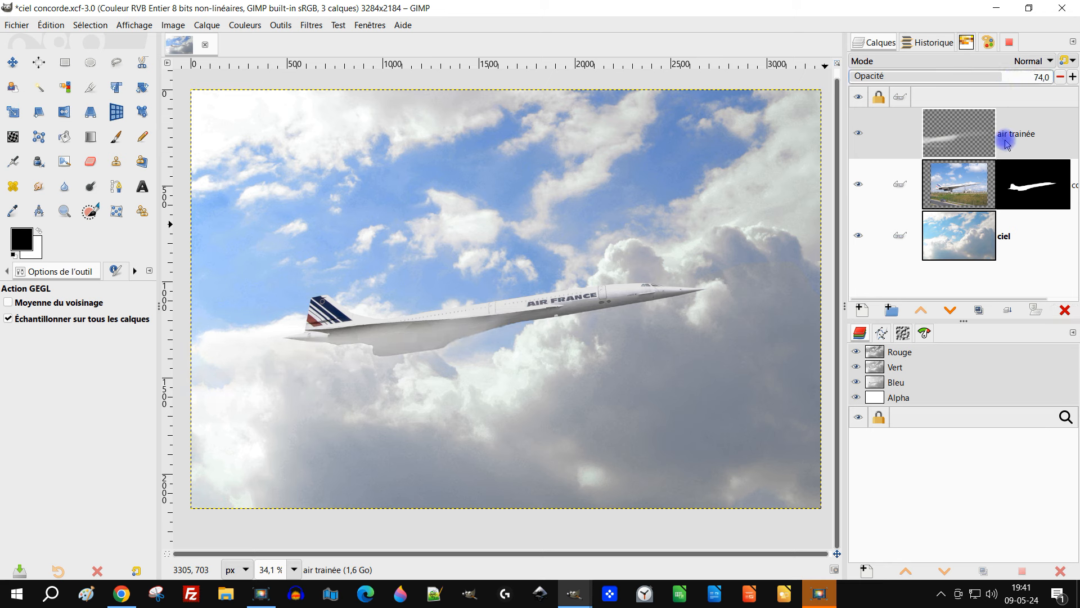